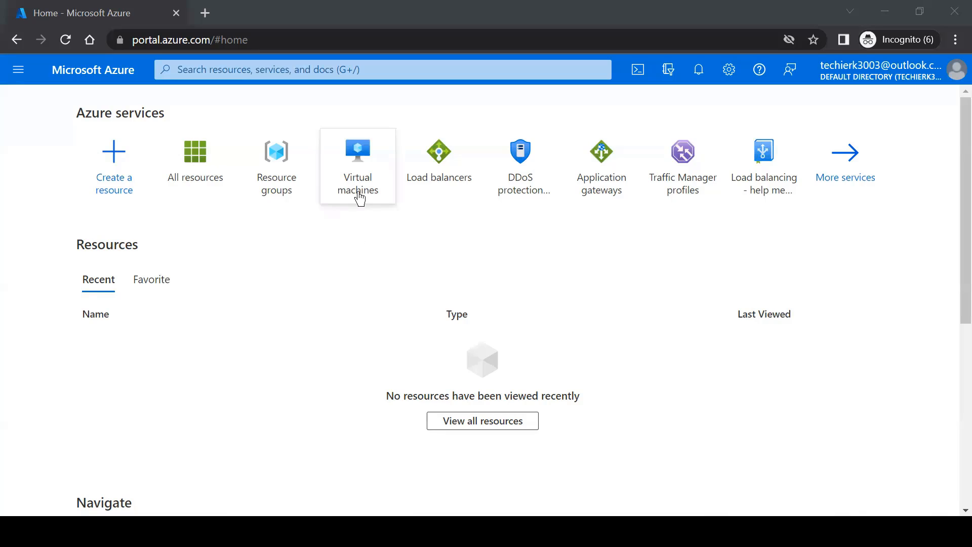
Start creating a new Azure virtual machine from the Virtual machines service
mouse_move(359, 198)
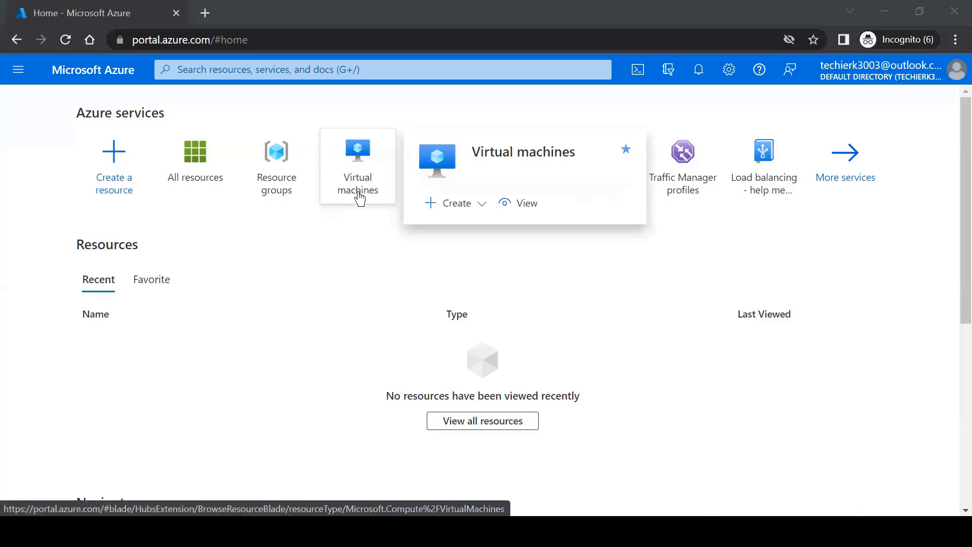
left_click(360, 197)
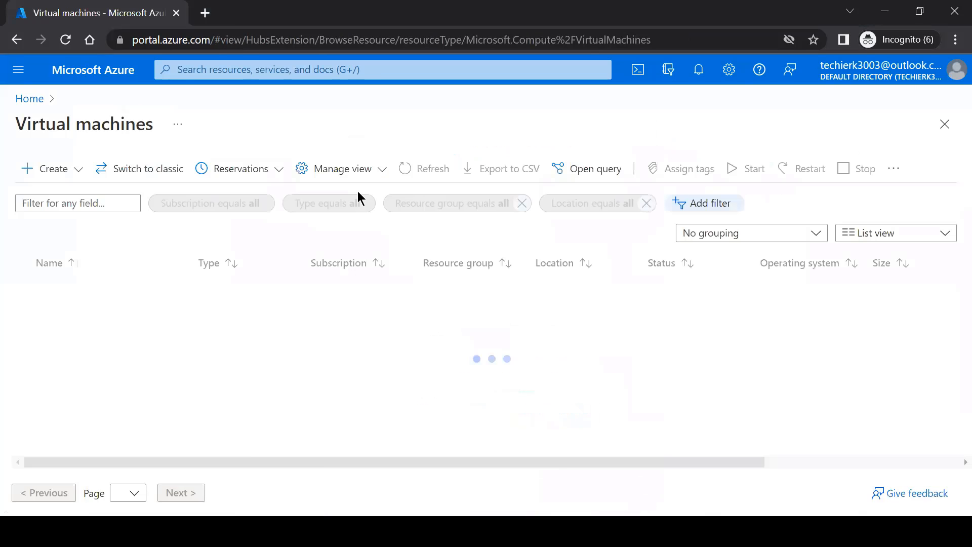
left_click(60, 170)
left_click(90, 208)
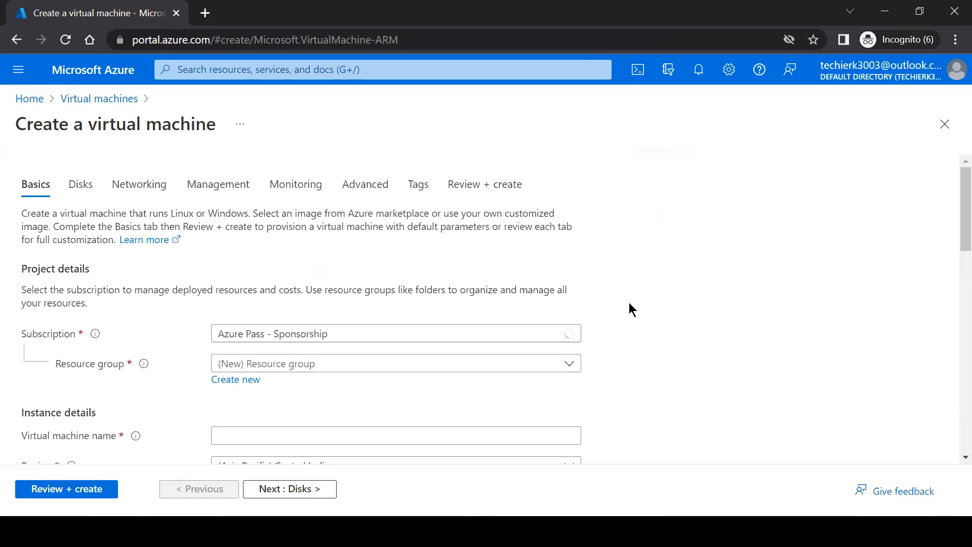
Create a new resource group named RG01 for the virtual machine
scroll(625, 302, "down", 1)
left_click(427, 288)
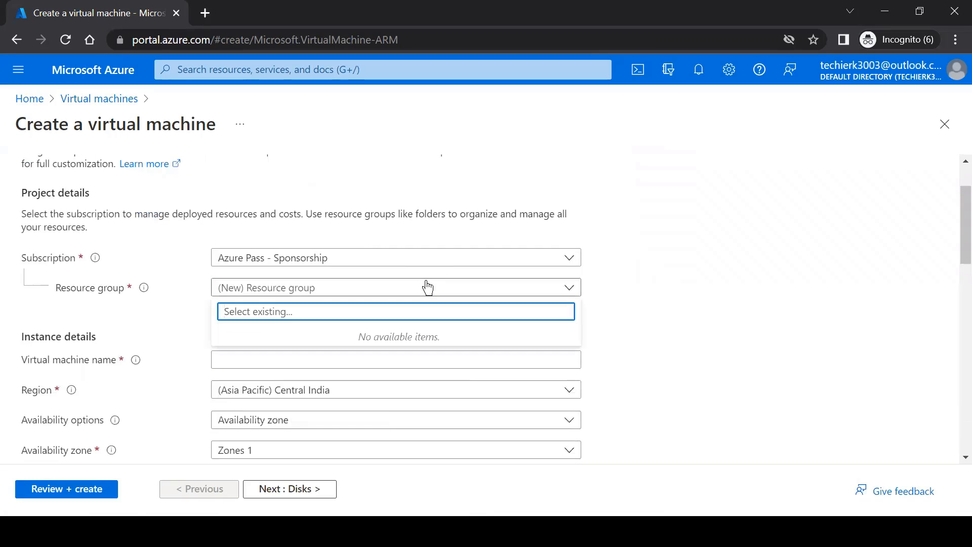
left_click(427, 288)
left_click(239, 305)
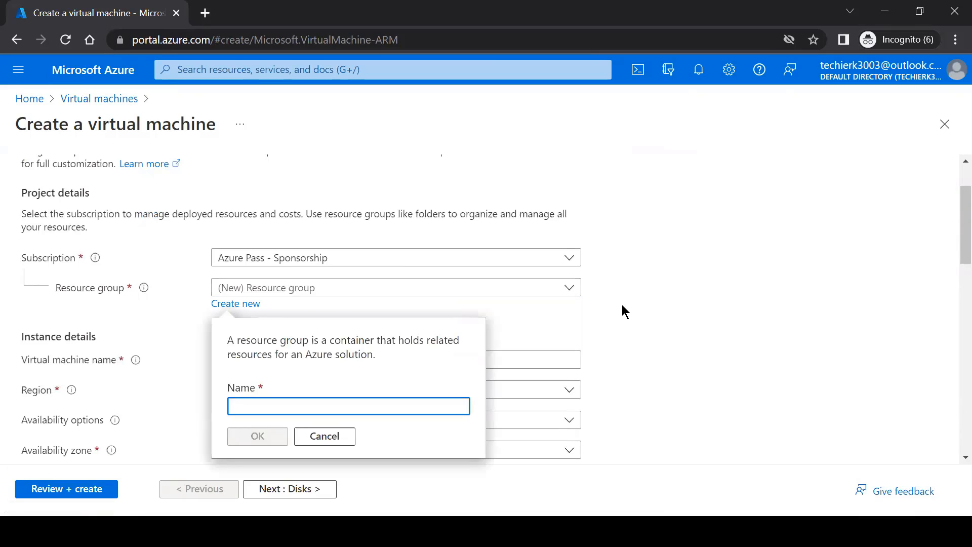
type("RG01")
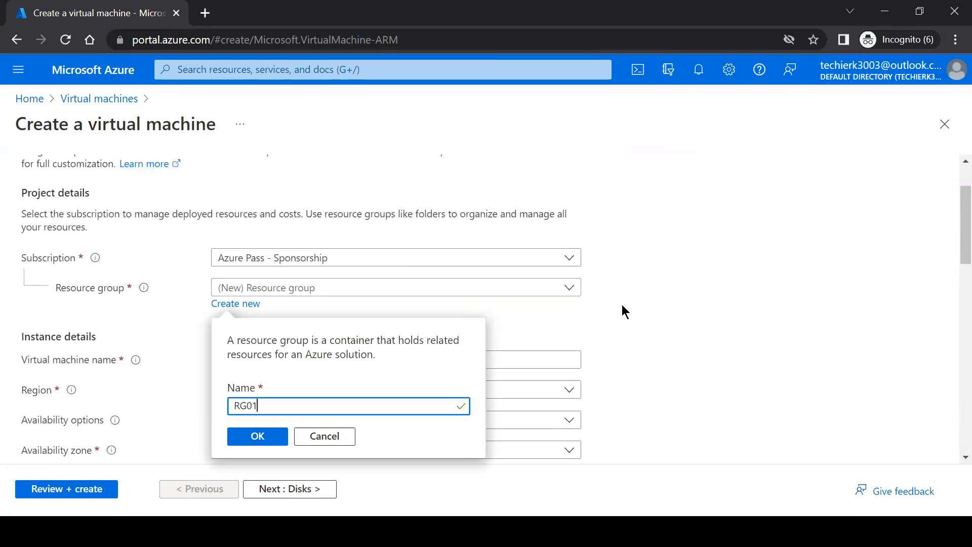
left_click(257, 436)
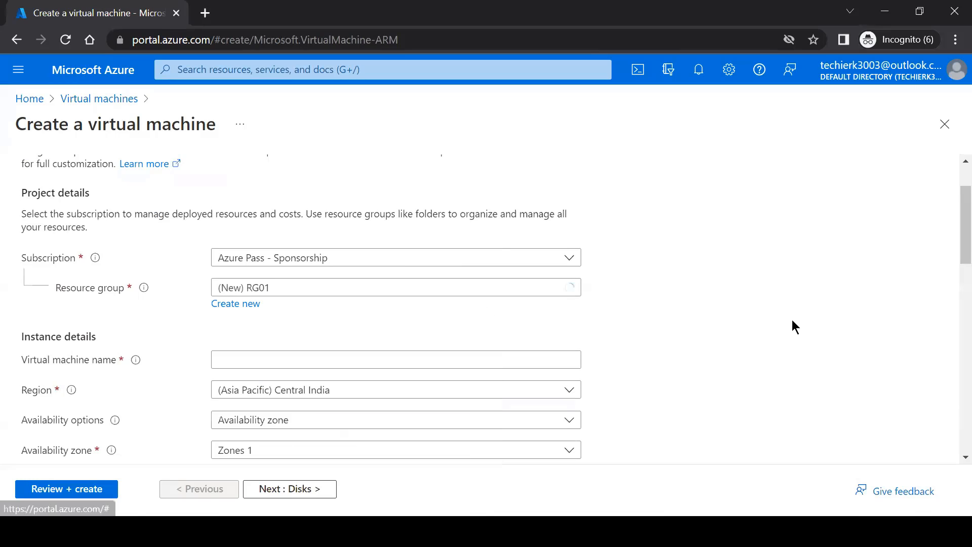
Name the virtual machine VM01 and set its region to (Asia Pacific) Australia East
scroll(791, 320, "down", 3)
left_click(417, 212)
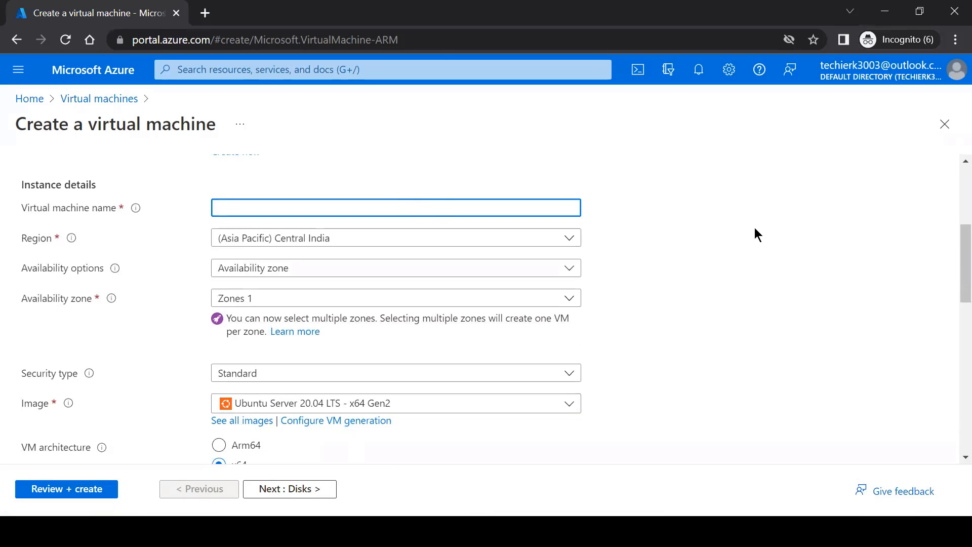
type("VM01")
left_click(511, 247)
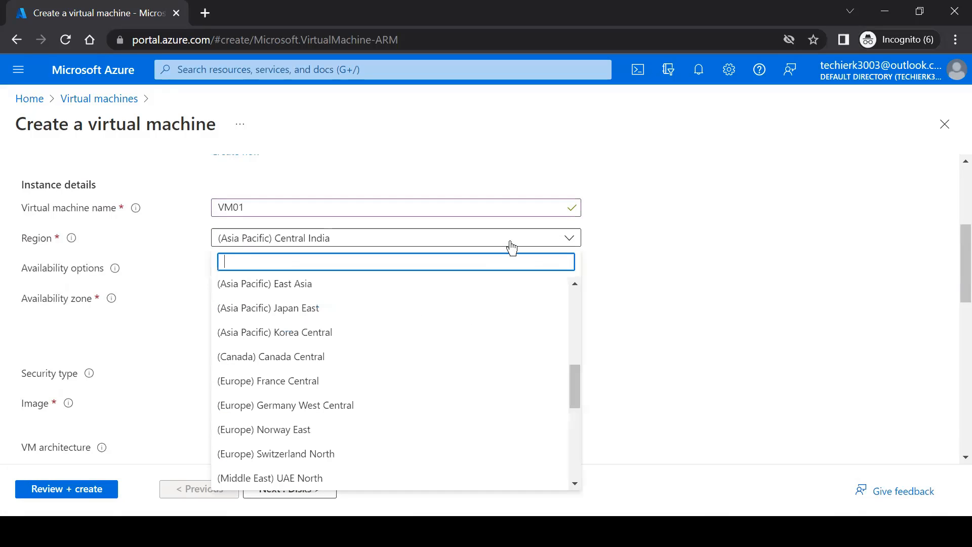
type("Aus")
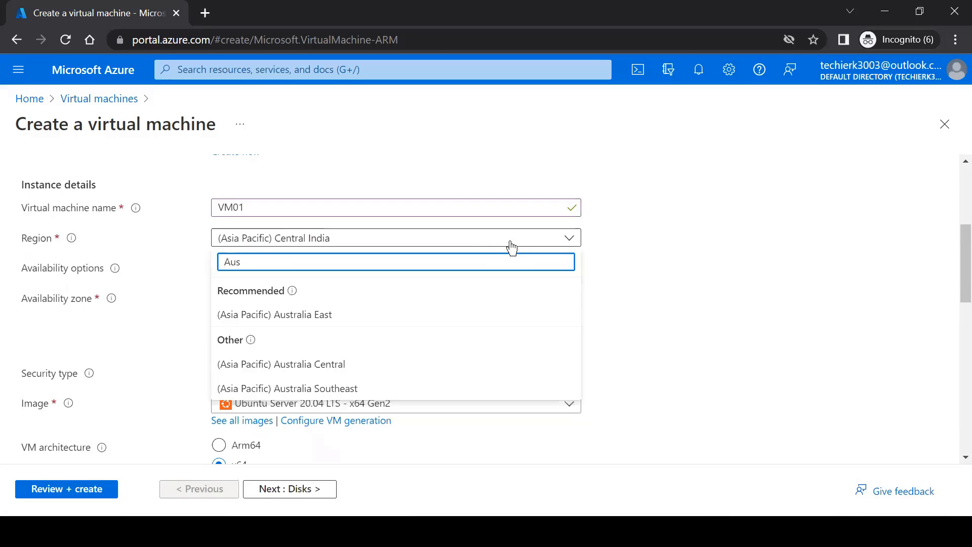
left_click(338, 315)
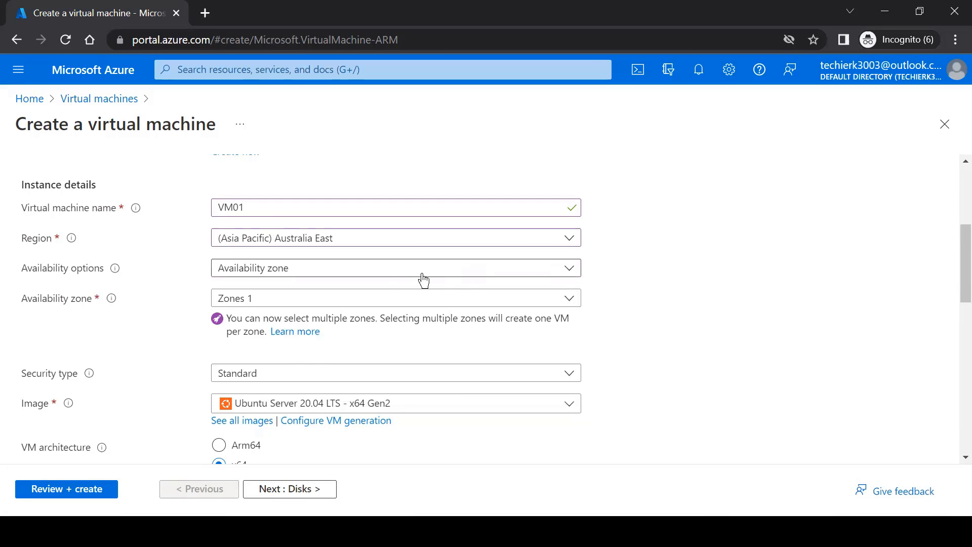
Set availability to No infrastructure redundancy required and choose the Windows Server 2019 Datacenter - x64 Gen2 image
left_click(388, 272)
left_click(338, 291)
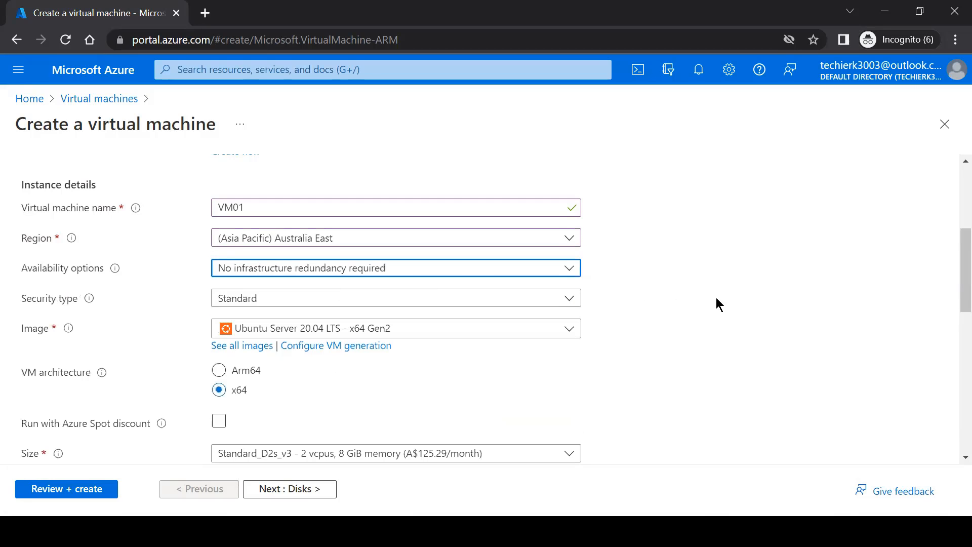
scroll(758, 304, "down", 2)
left_click(549, 258)
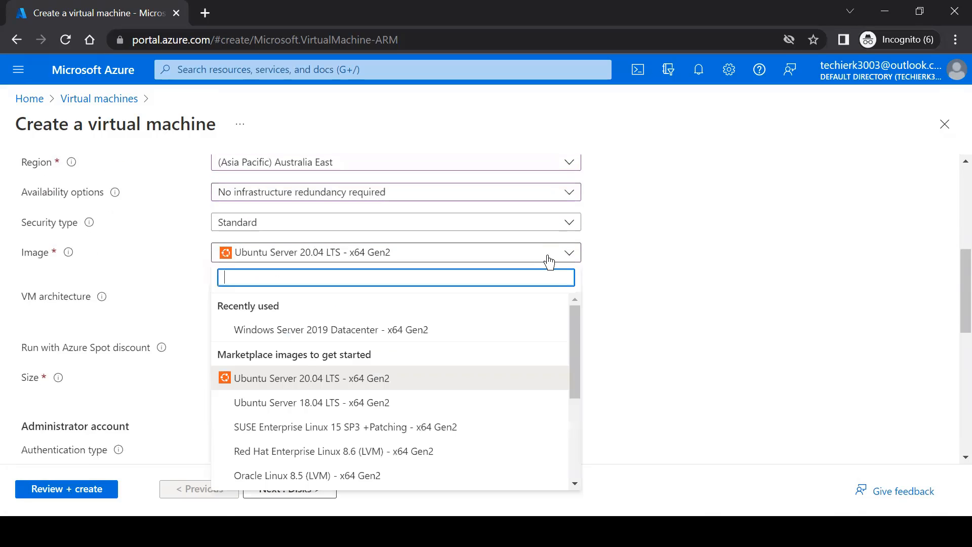
left_click(474, 329)
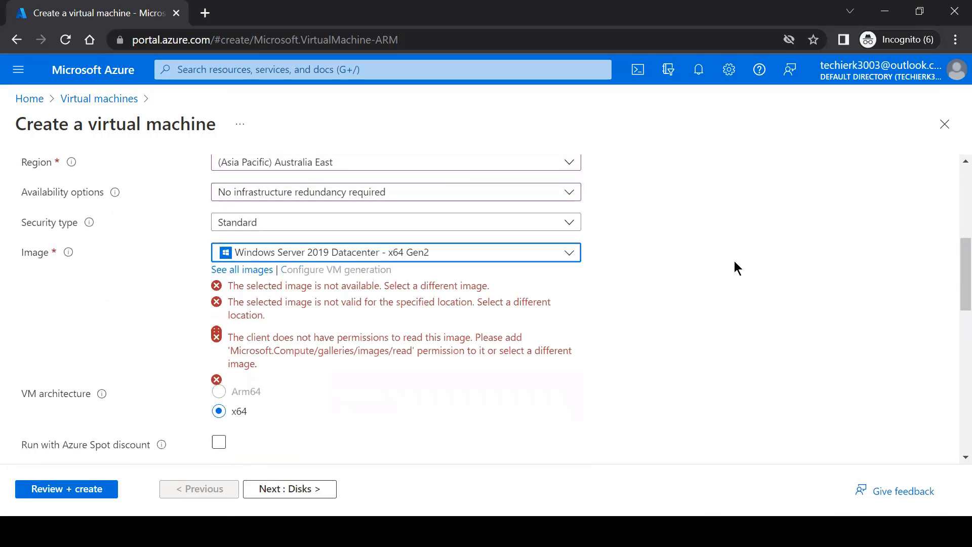
Set the administrator username to tu01, then enter and confirm the administrator password
scroll(723, 274, "down", 5)
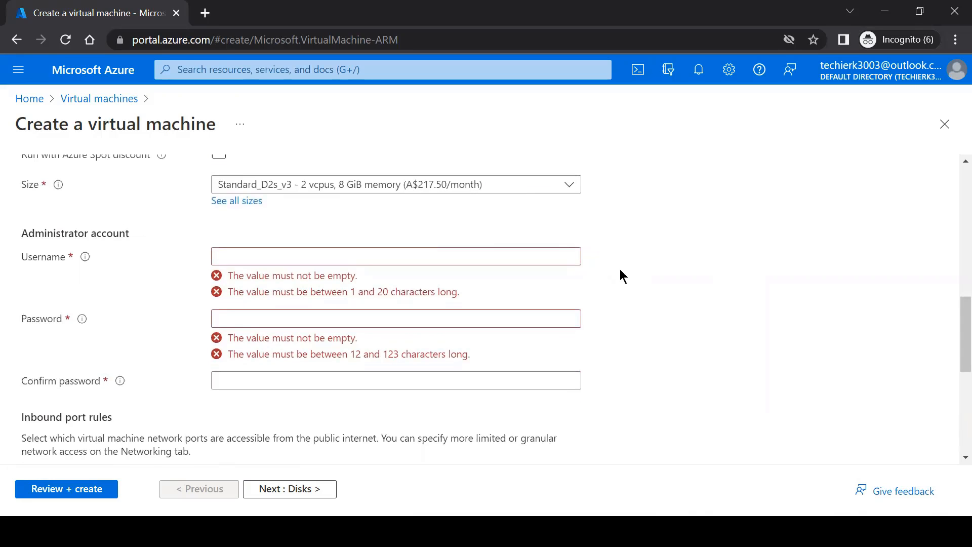
left_click(374, 255)
type("tu01")
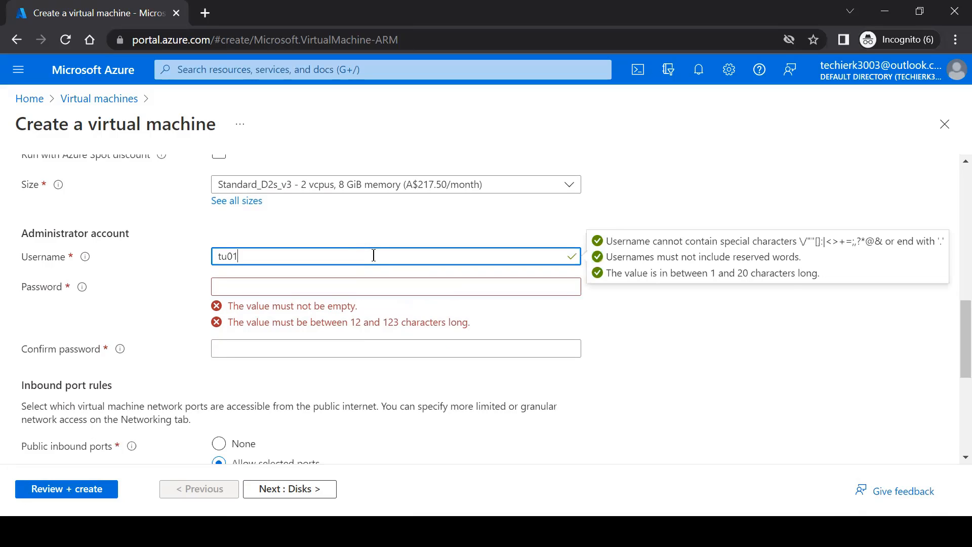
key("Tab")
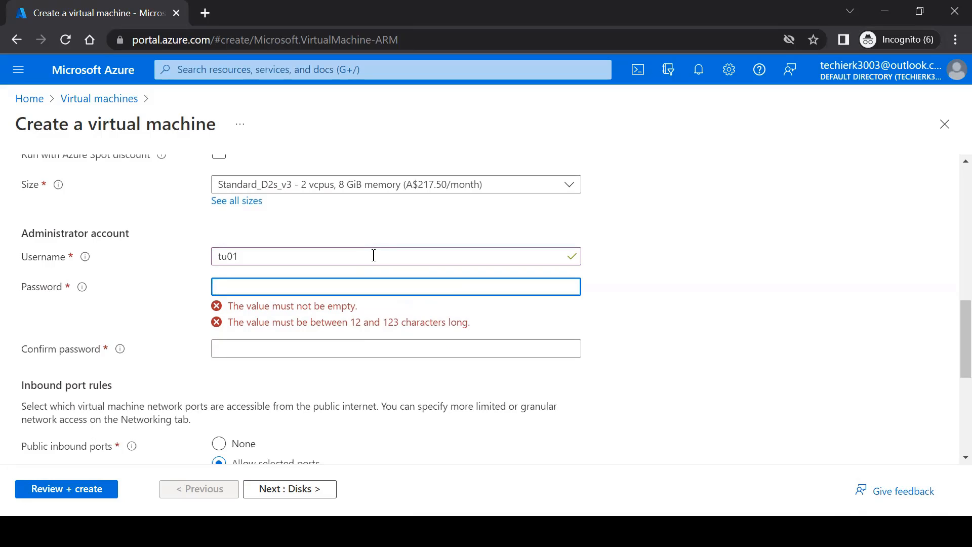
type("•••")
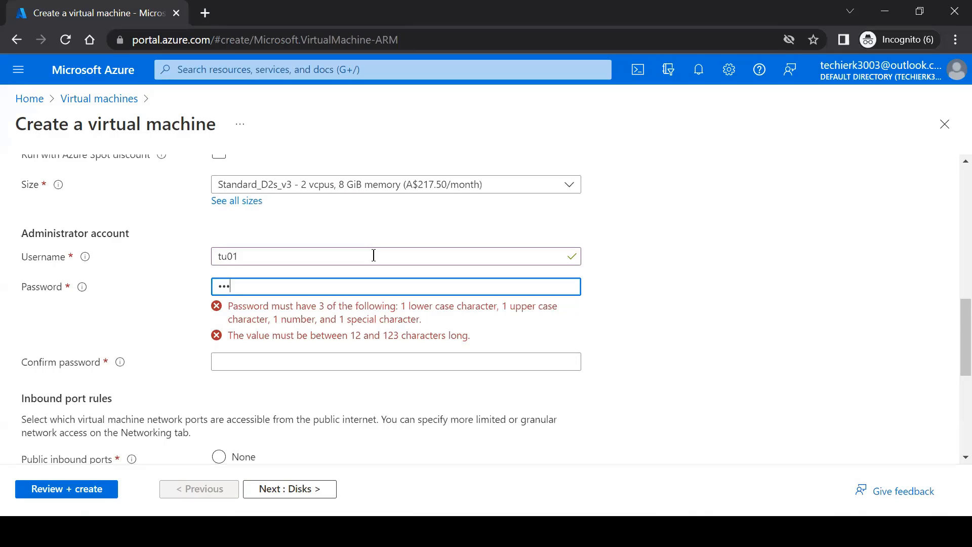
type("•••••••")
key("Tab")
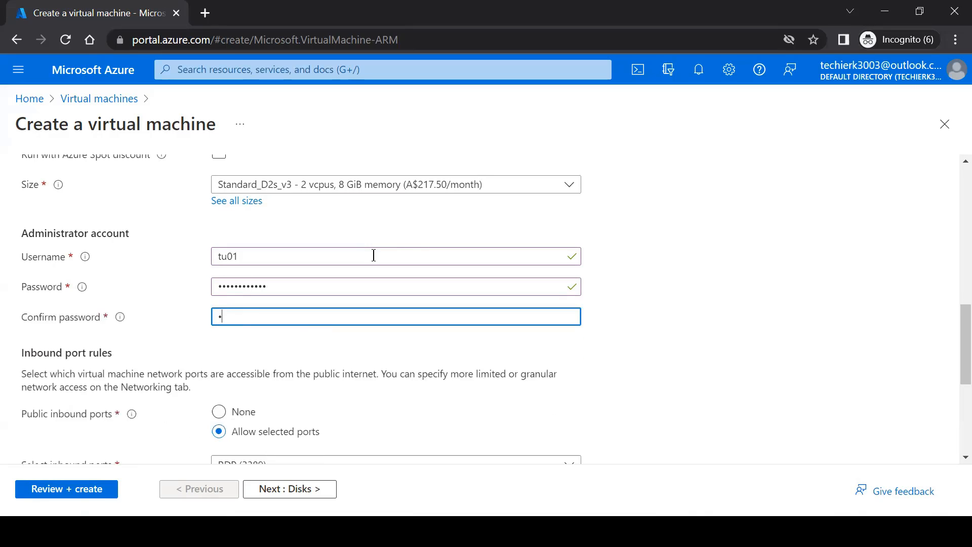
type("••••••")
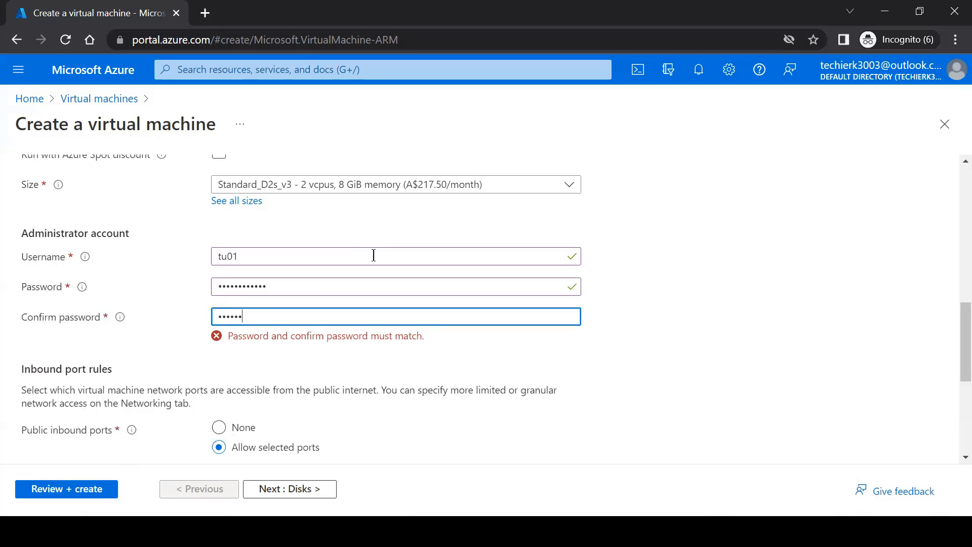
type("••")
Add HTTP (80) to the allowed public inbound ports alongside RDP (3389)
scroll(622, 285, "down", 1)
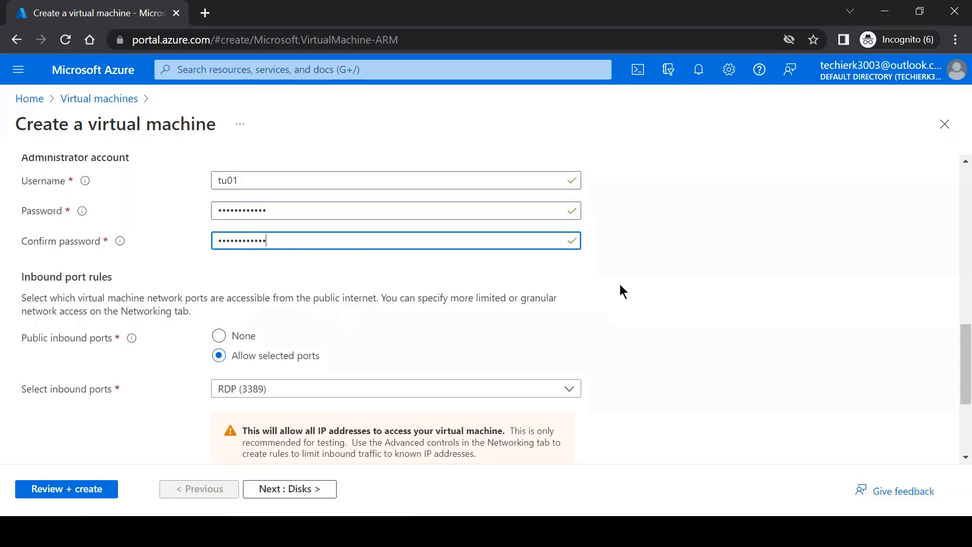
left_click(360, 388)
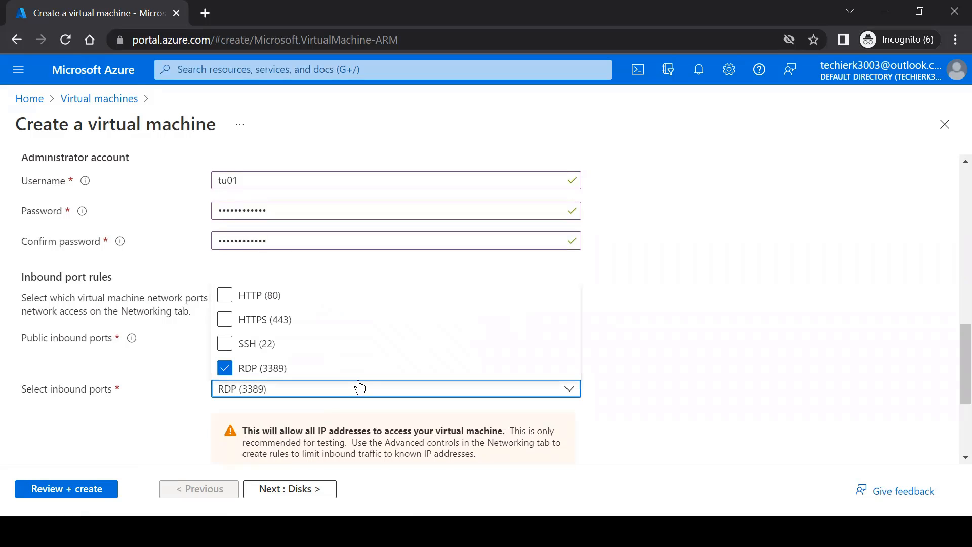
left_click(258, 295)
left_click(669, 314)
Keep the default disk settings and start a new virtual network named vnet01 in the networking settings
scroll(669, 314, "down", 3)
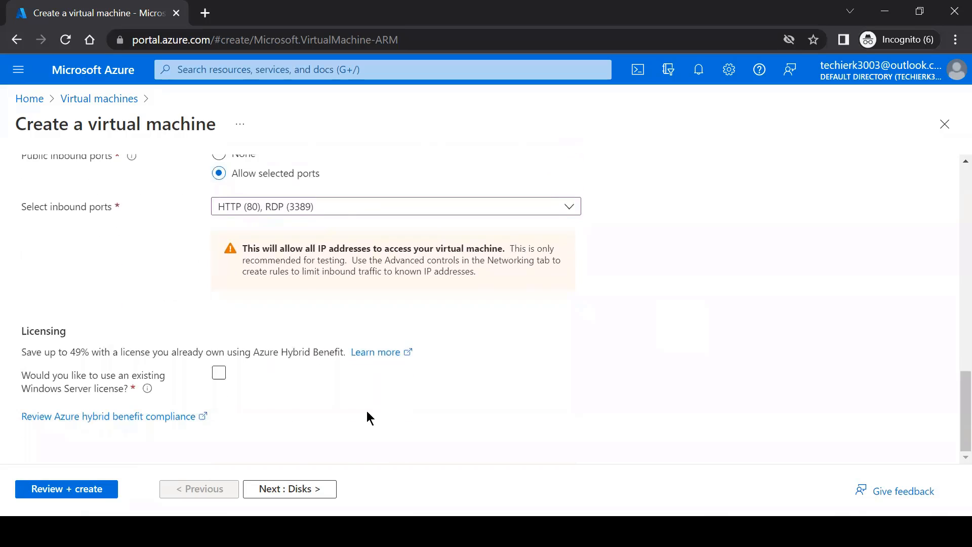
left_click(293, 488)
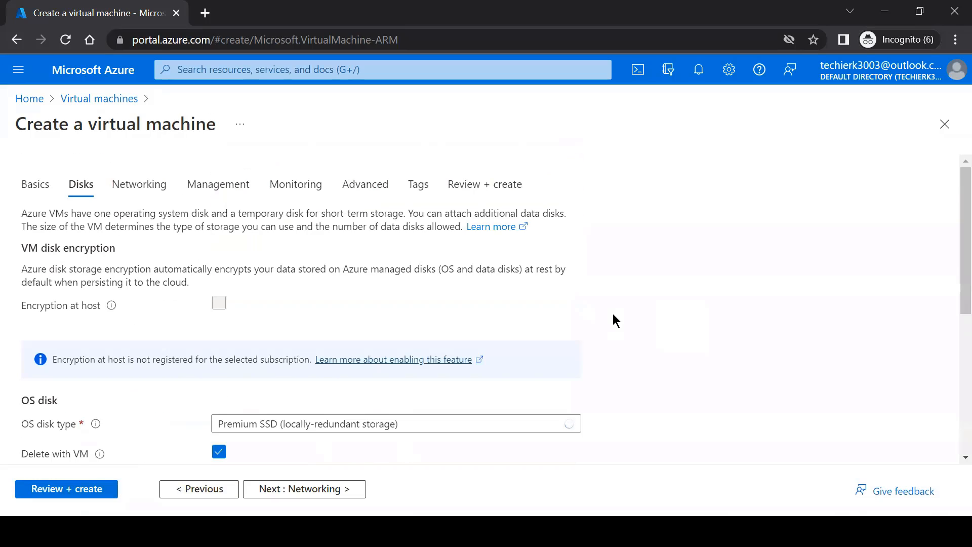
left_click(304, 489)
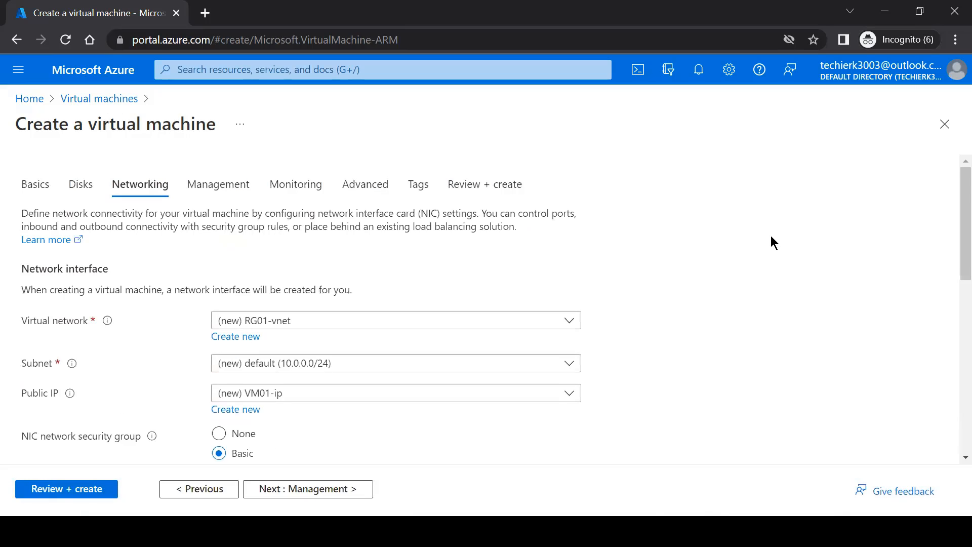
scroll(771, 242, "down", 1)
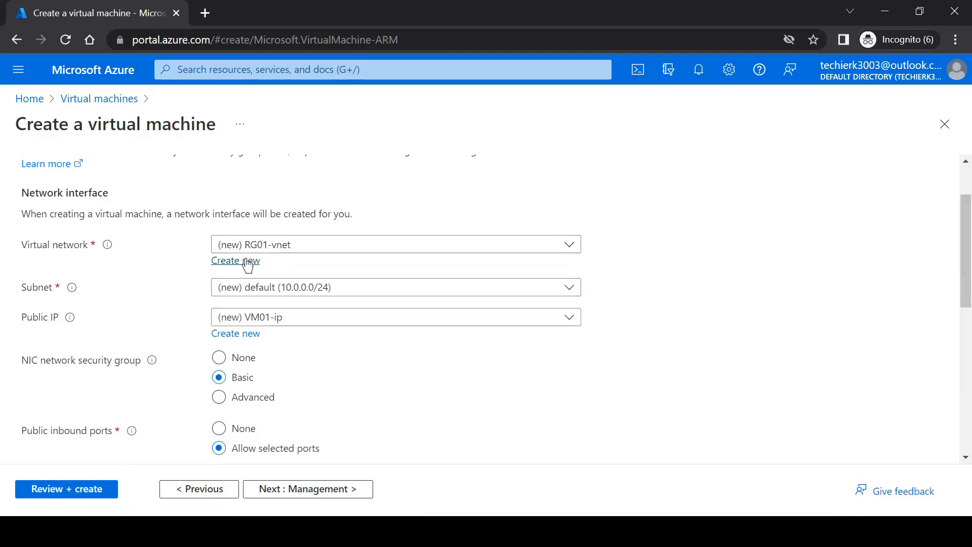
left_click(242, 261)
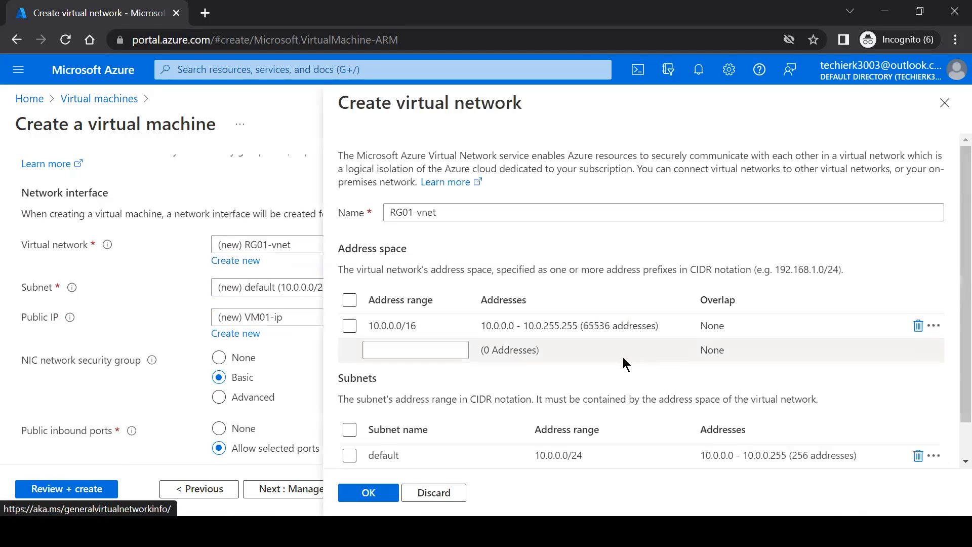
type("v")
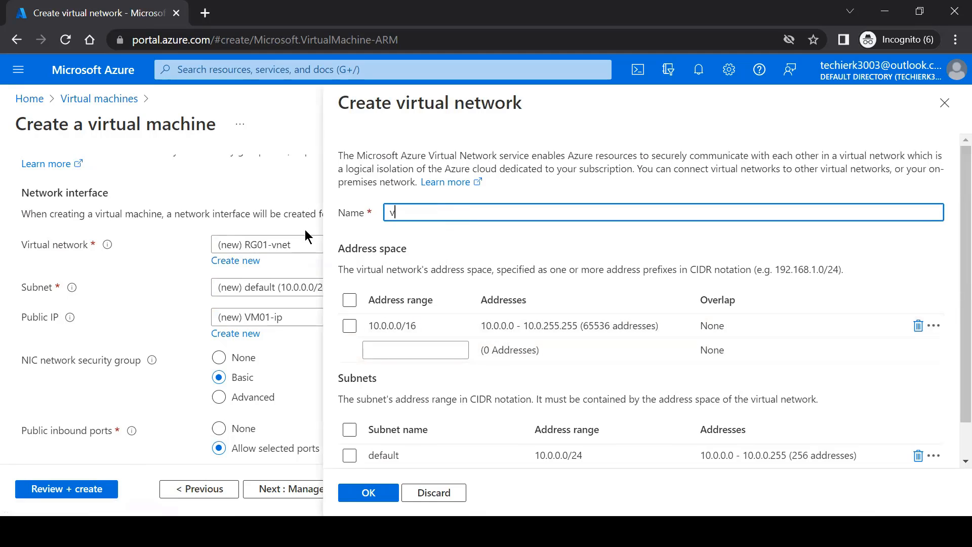
type("net01")
Rename the default subnet of the new virtual network to subnet01 and accept the network
scroll(727, 267, "down", 1)
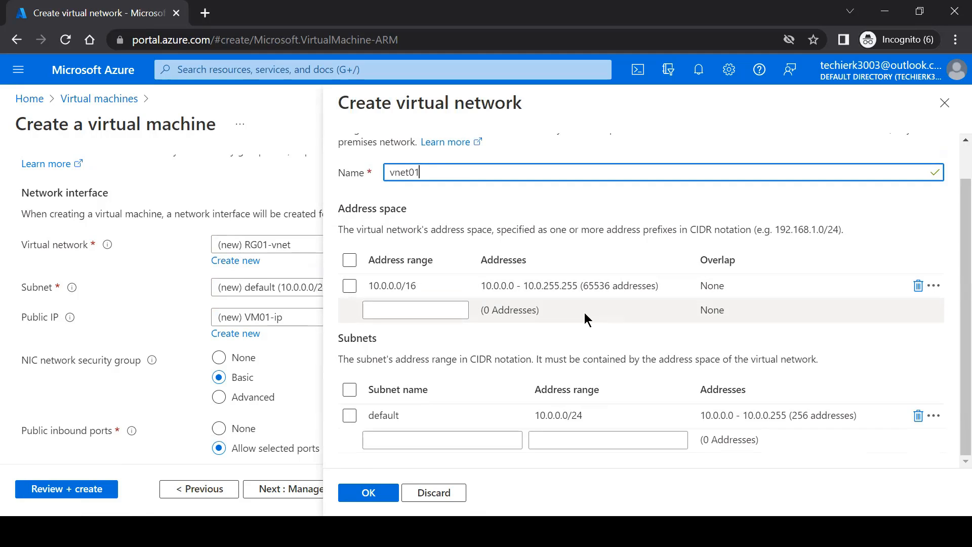
double_click(430, 412)
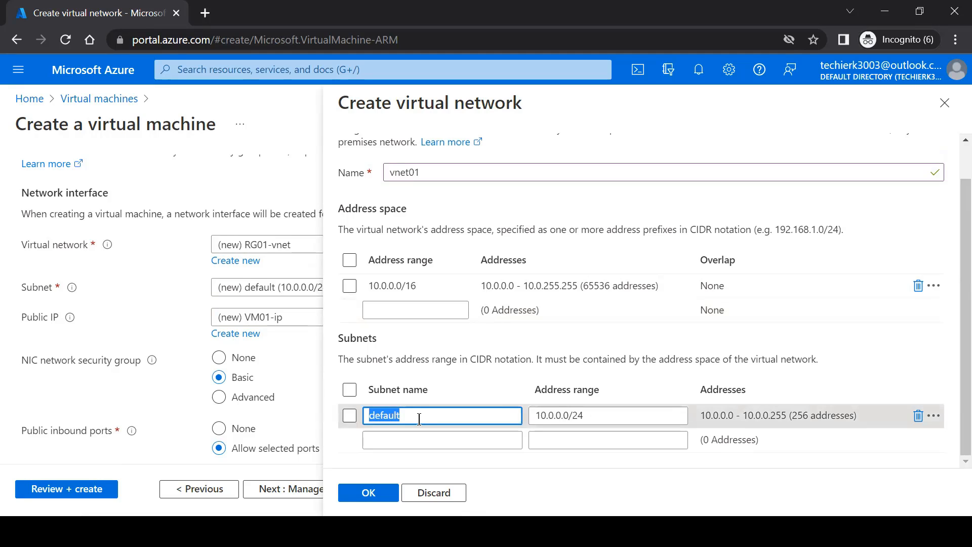
type("subnet")
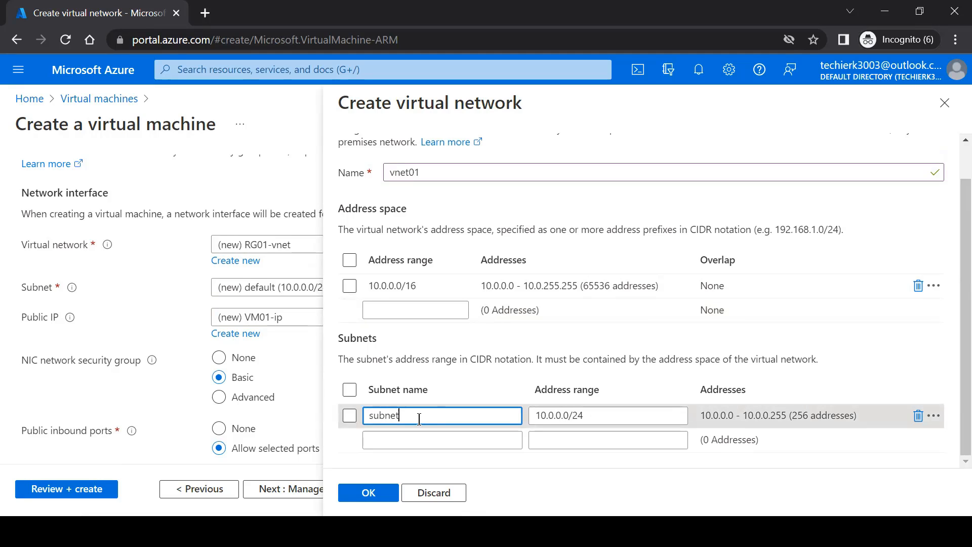
type("01")
left_click(369, 491)
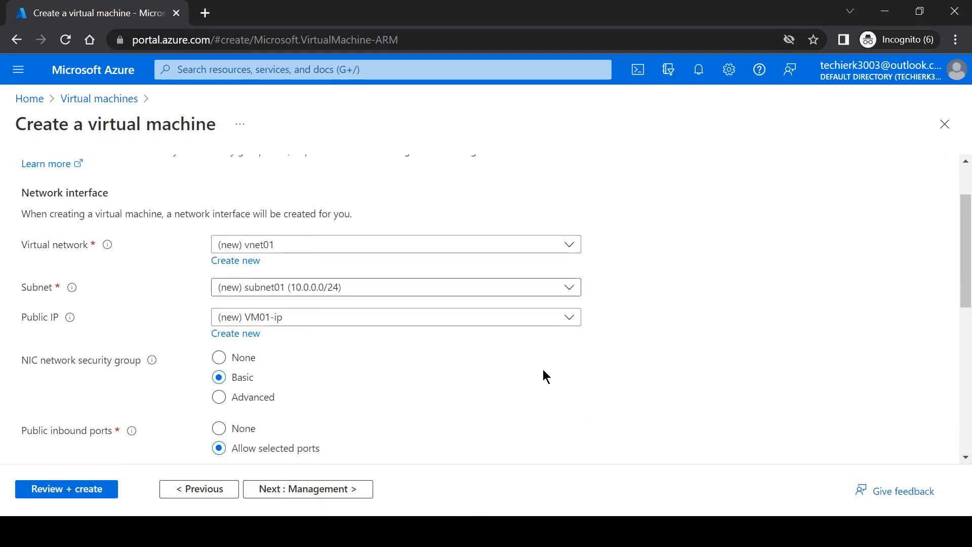
Keep the remaining networking and management defaults, and disable boot diagnostics in the monitoring settings
scroll(739, 325, "down", 3)
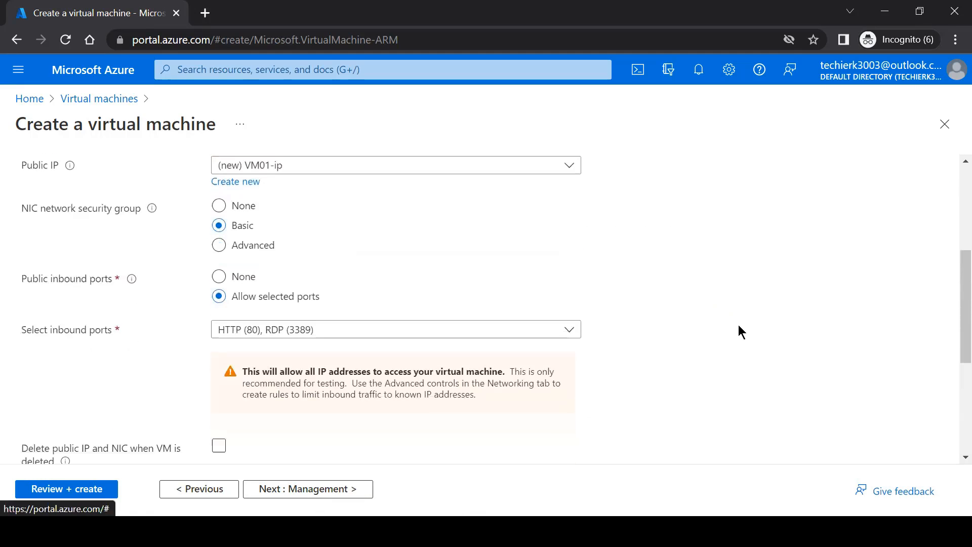
scroll(376, 432, "down", 5)
left_click(337, 490)
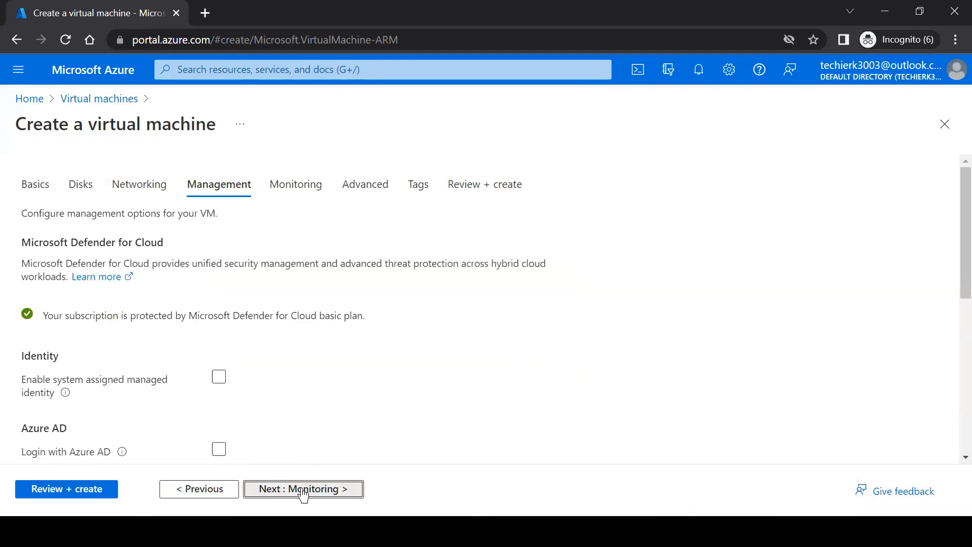
left_click(304, 489)
left_click(241, 360)
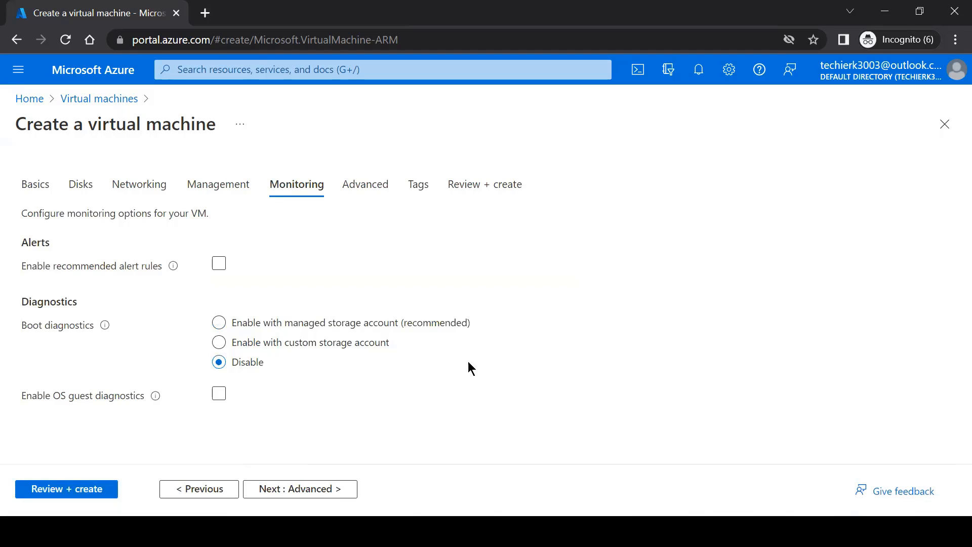
Keep the default advanced settings and leave the tags empty, then validate the configuration and create the virtual machine
left_click(325, 494)
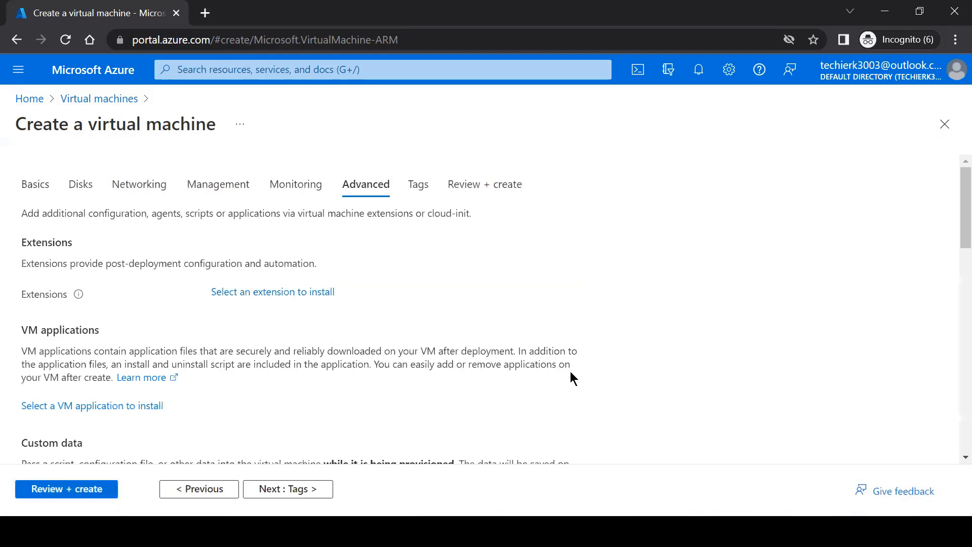
scroll(571, 372, "down", 3)
left_click(284, 490)
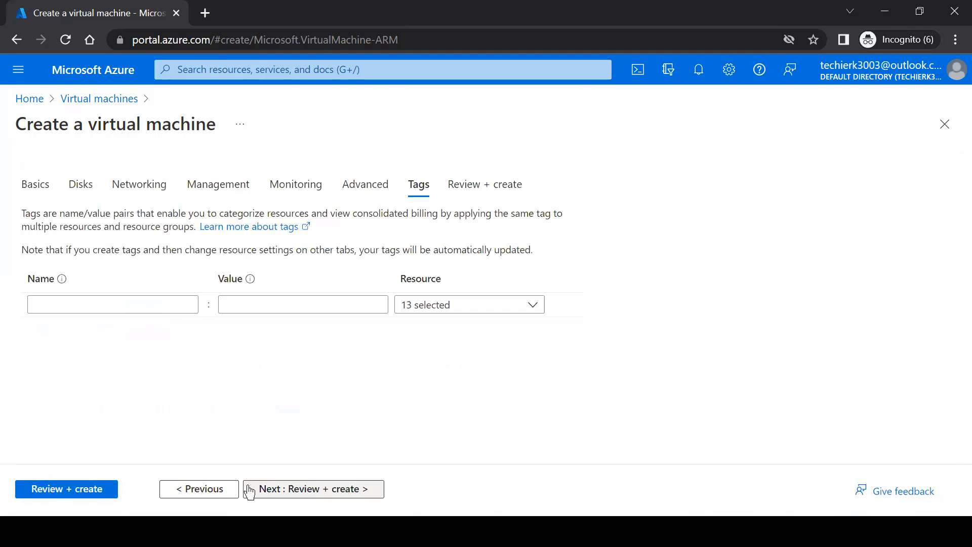
left_click(91, 489)
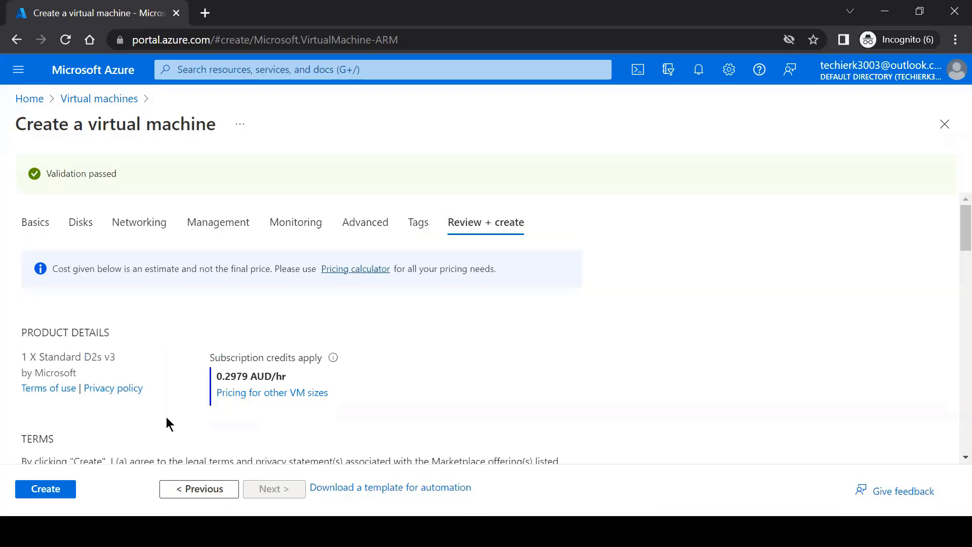
left_click(65, 494)
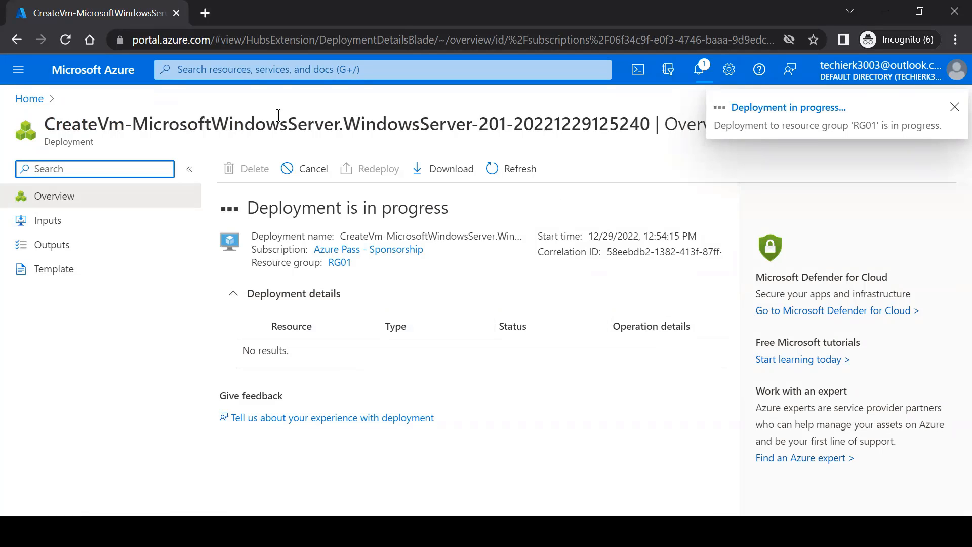
Open the Azure home page in a separate browser tab and start creating another Azure virtual machine from the virtual machines list
right_click(31, 99)
left_click(53, 109)
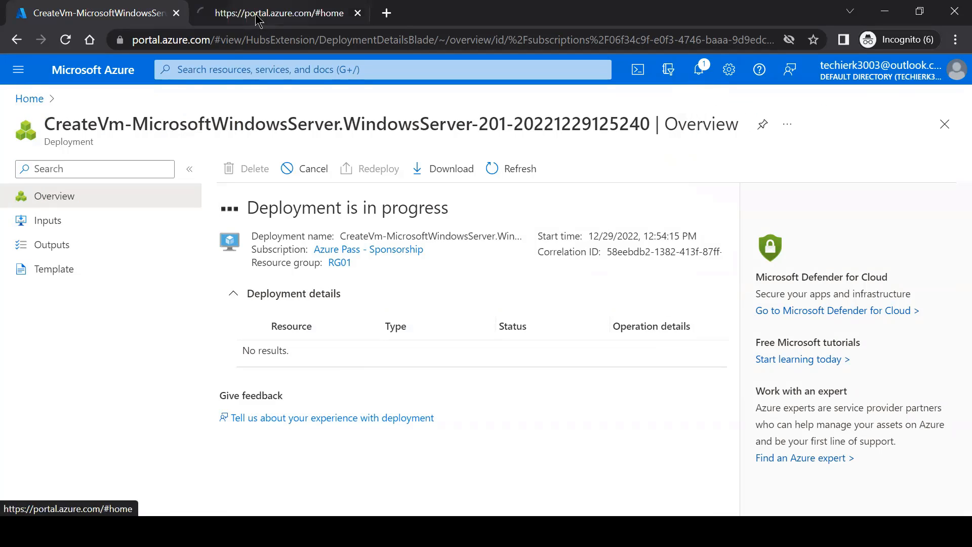
key("ctrl+Tab")
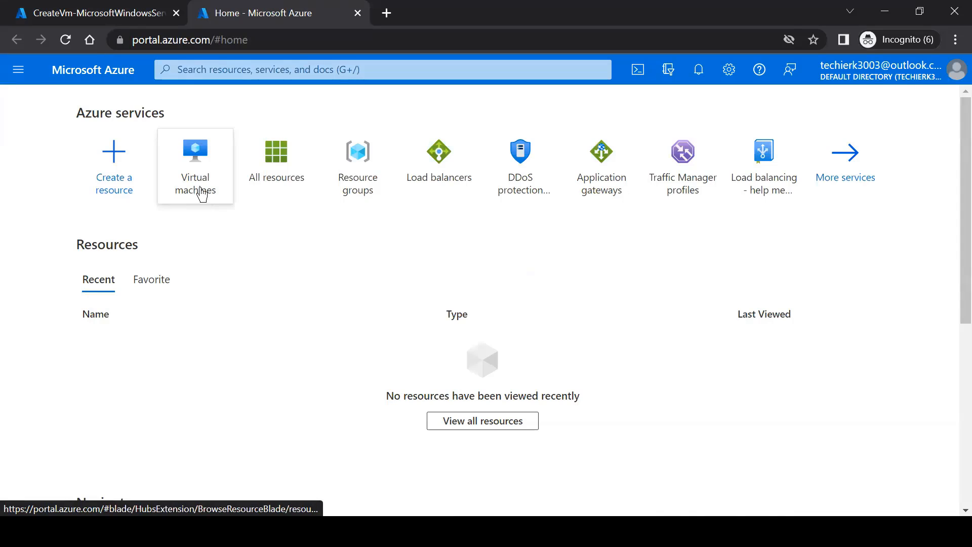
left_click(199, 192)
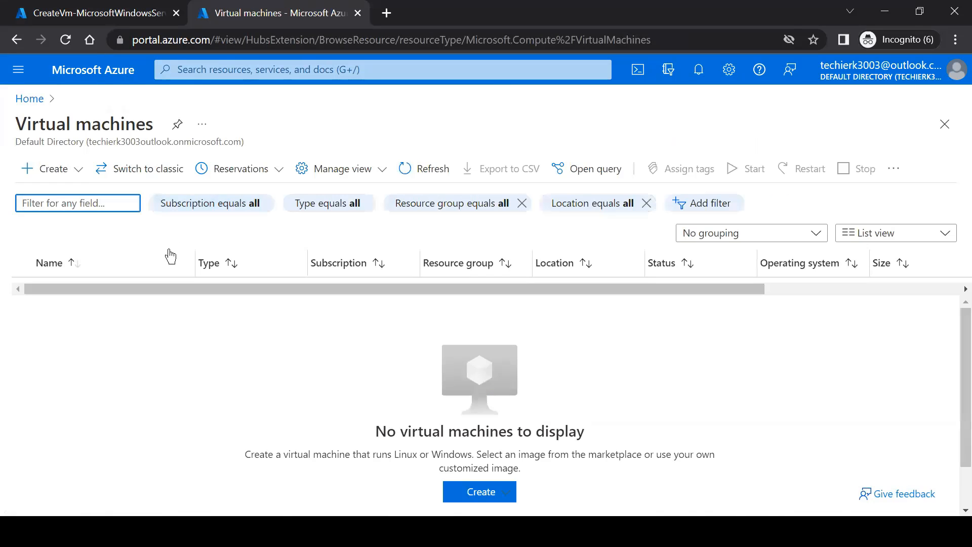
left_click(54, 169)
left_click(56, 205)
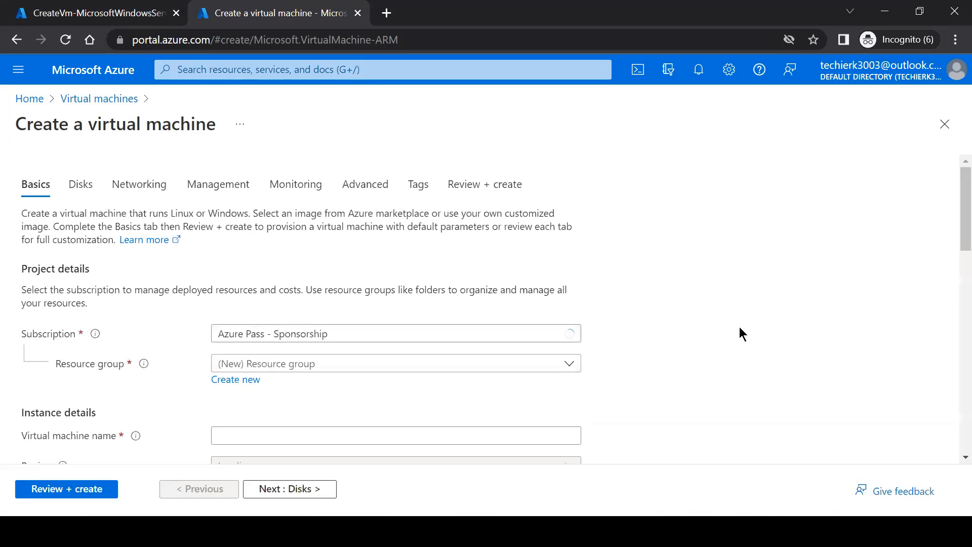
Assign the new virtual machine to the existing resource group RG01 and name it VM02
scroll(739, 332, "down", 3)
left_click(292, 213)
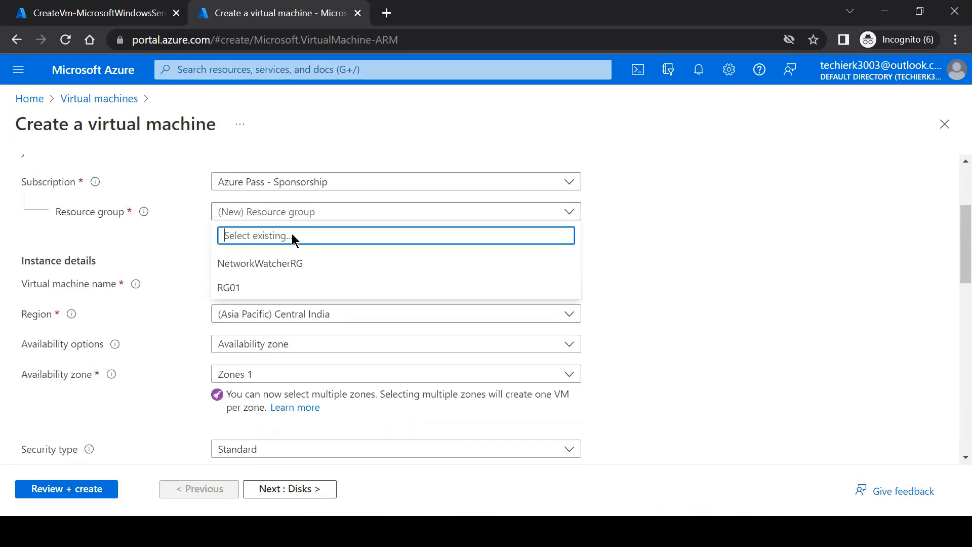
left_click(258, 286)
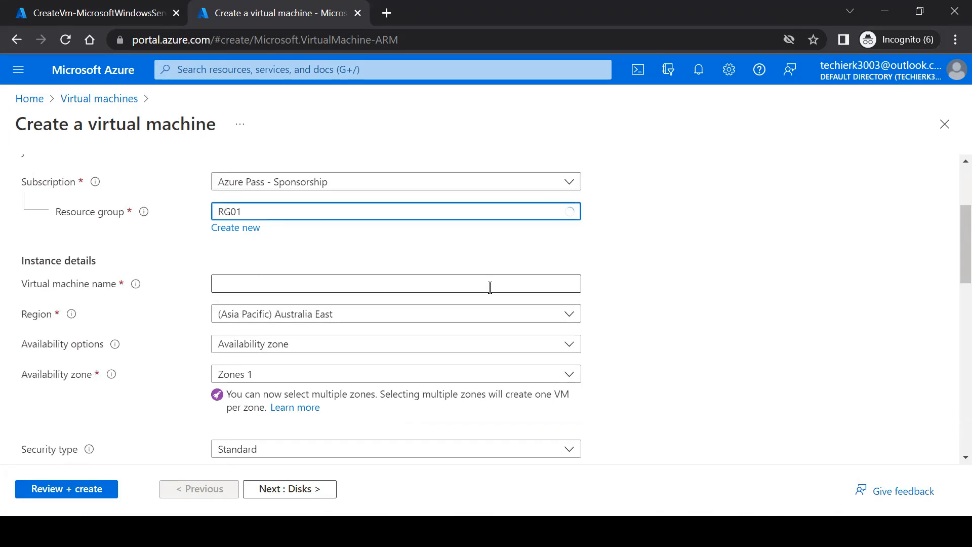
left_click(447, 284)
type("VM02")
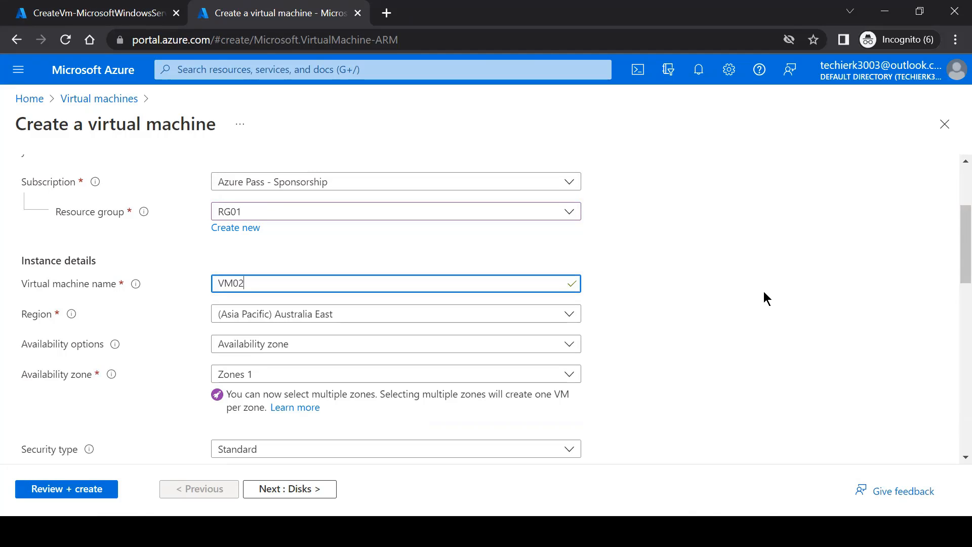
left_click(764, 291)
Set VM02 to no infrastructure redundancy required and choose the Windows Server 2019 Datacenter - x64 Gen2 image
scroll(776, 308, "down", 1)
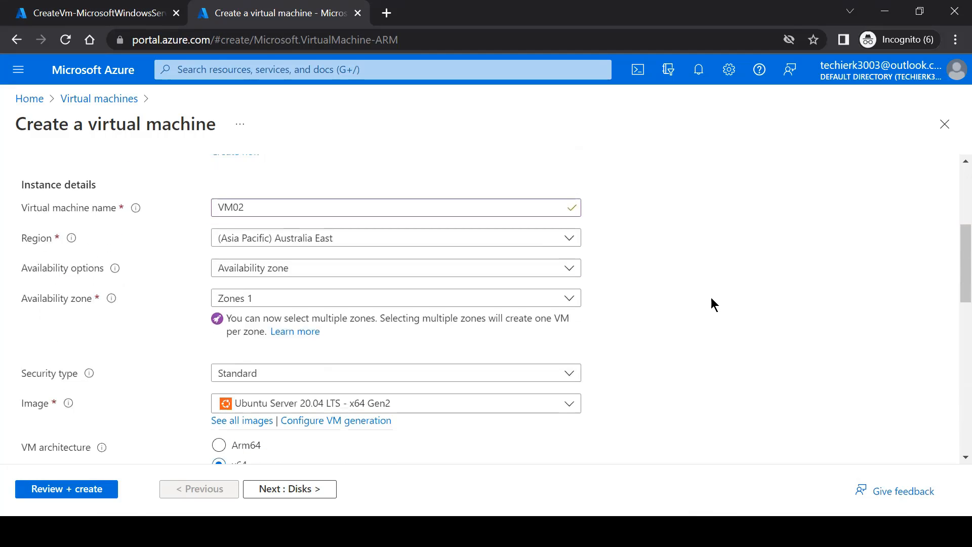
left_click(570, 269)
left_click(252, 289)
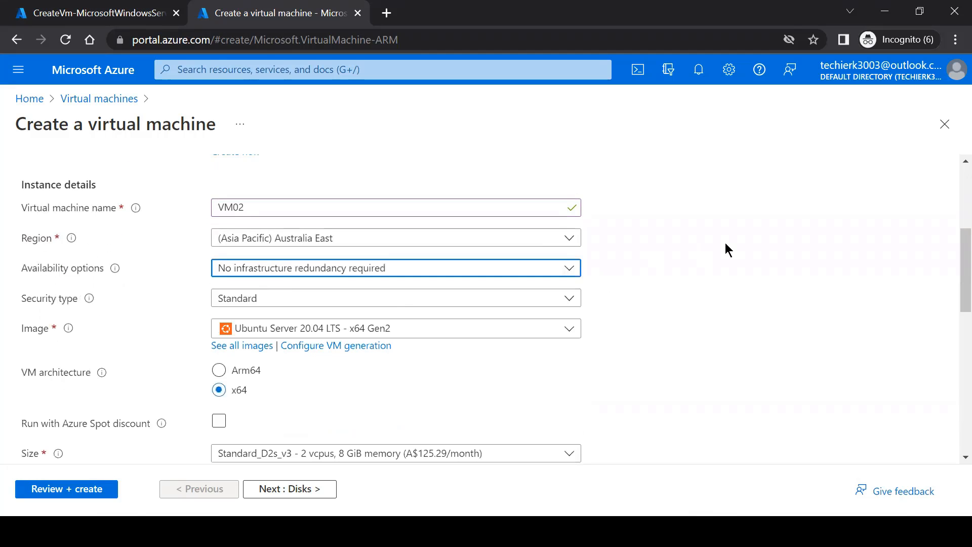
scroll(724, 259, "down", 1)
left_click(448, 256)
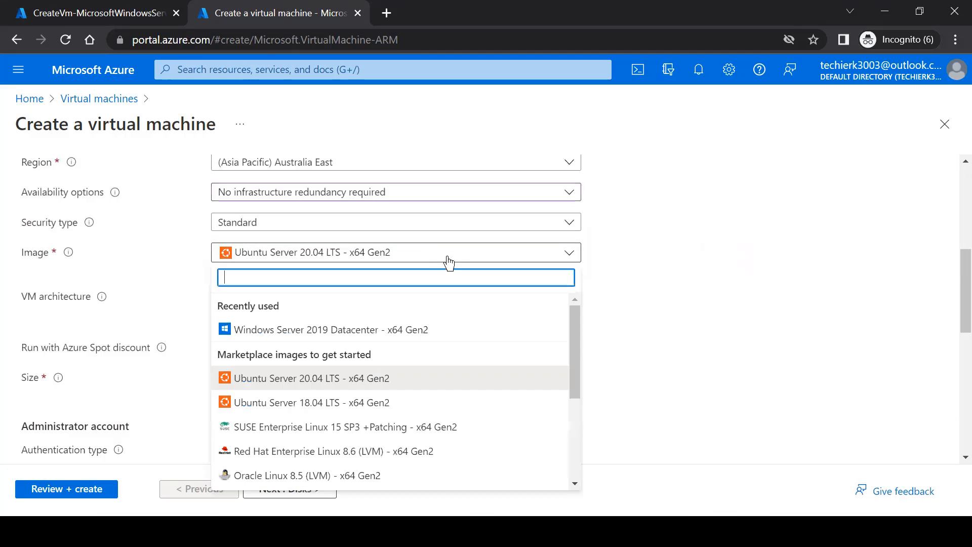
left_click(413, 330)
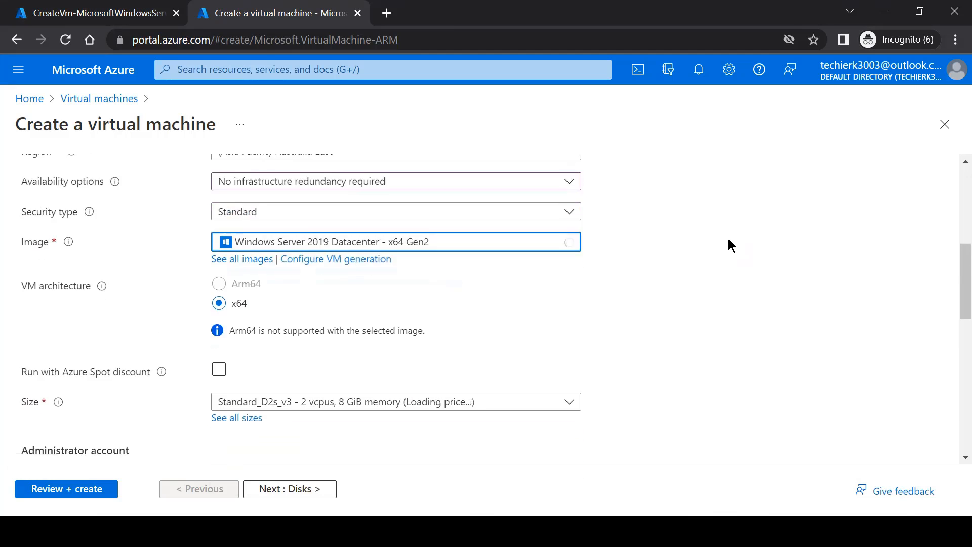
Set the administrator username to tu01 and enter and confirm the administrator account password
scroll(729, 246, "down", 1)
scroll(600, 267, "down", 1)
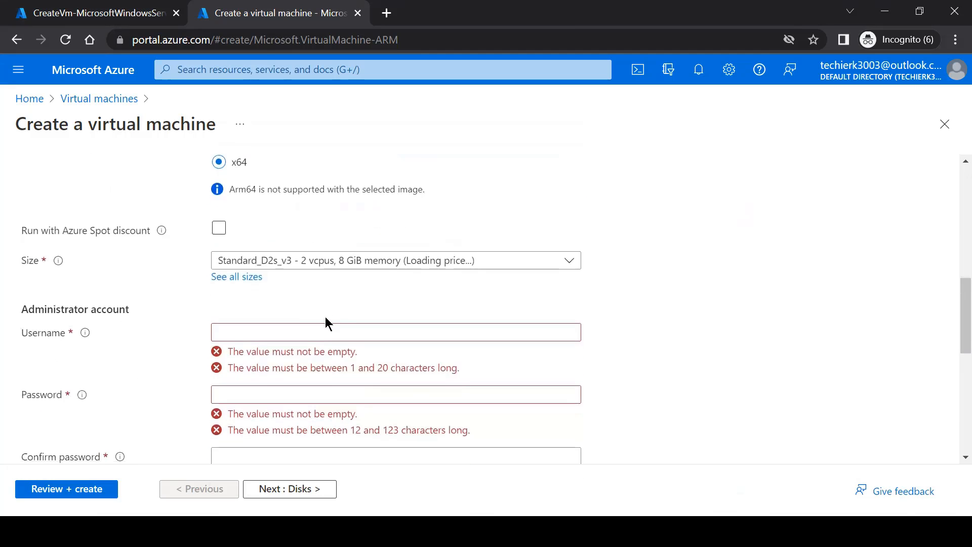
left_click(335, 333)
type("tu01")
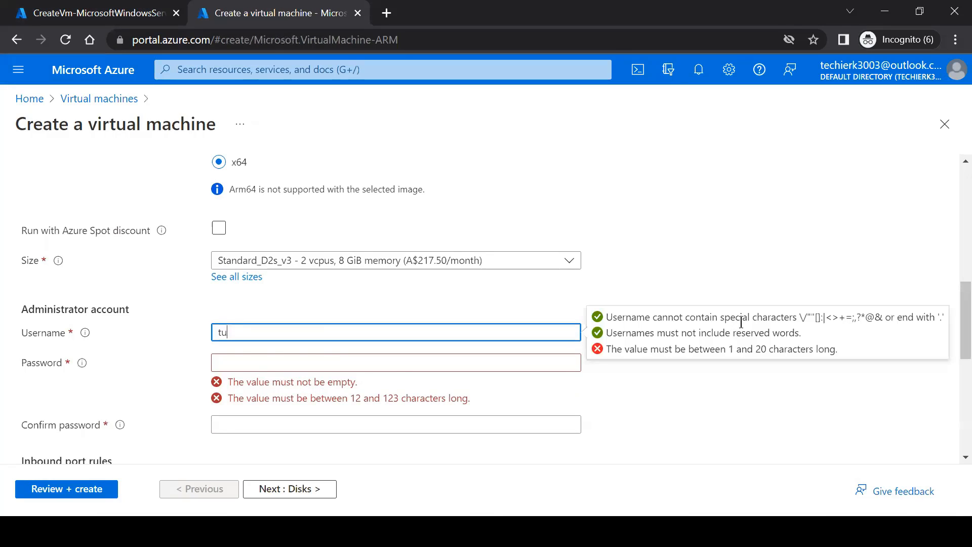
key("Tab")
type("••")
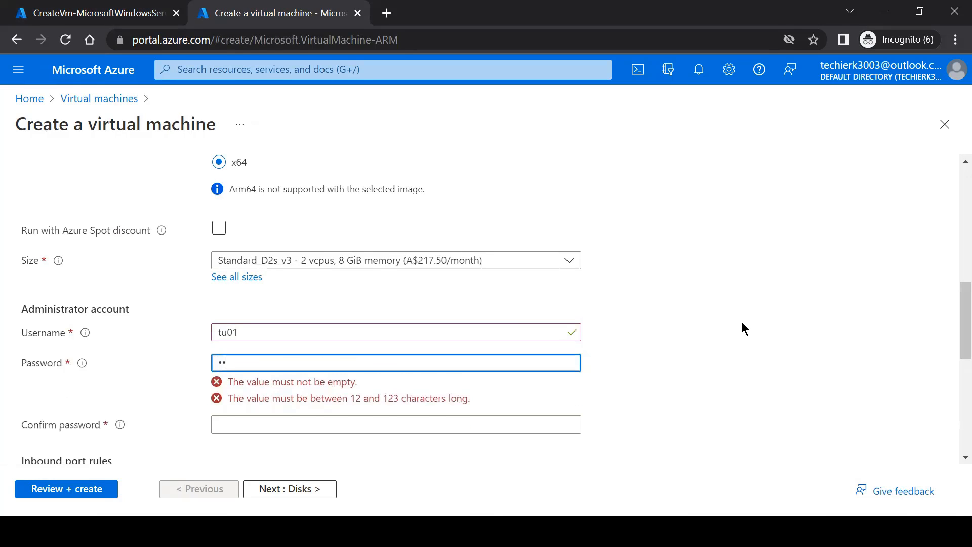
type("••••••")
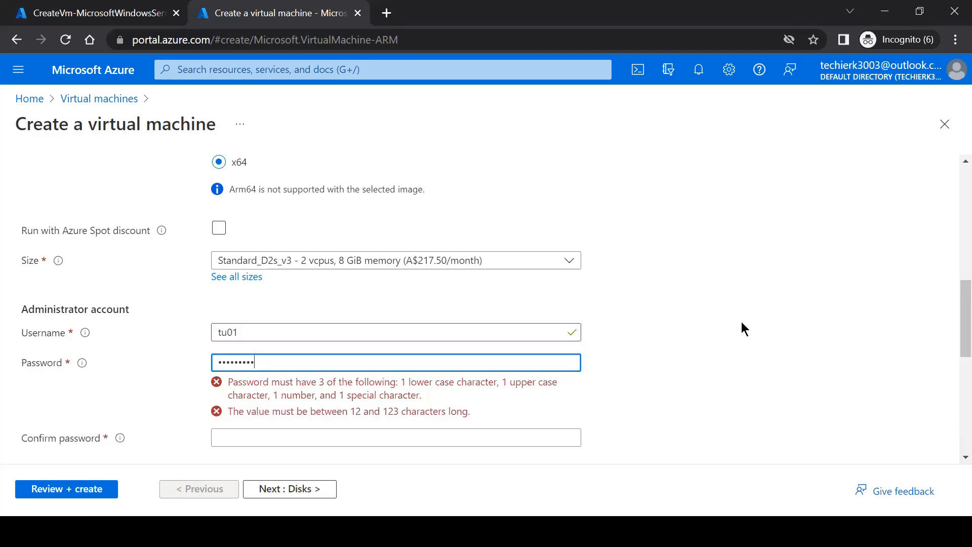
type("•••")
key("Tab")
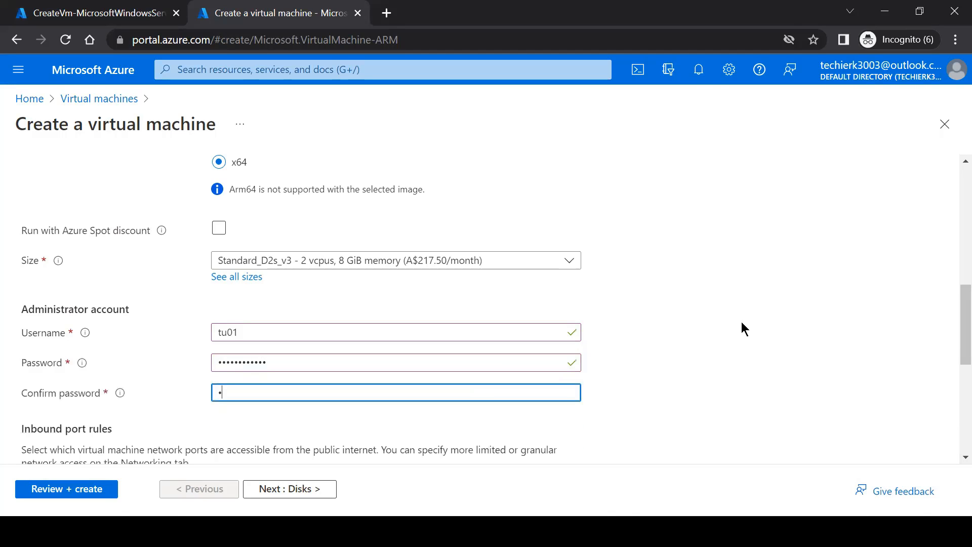
type("•••••••")
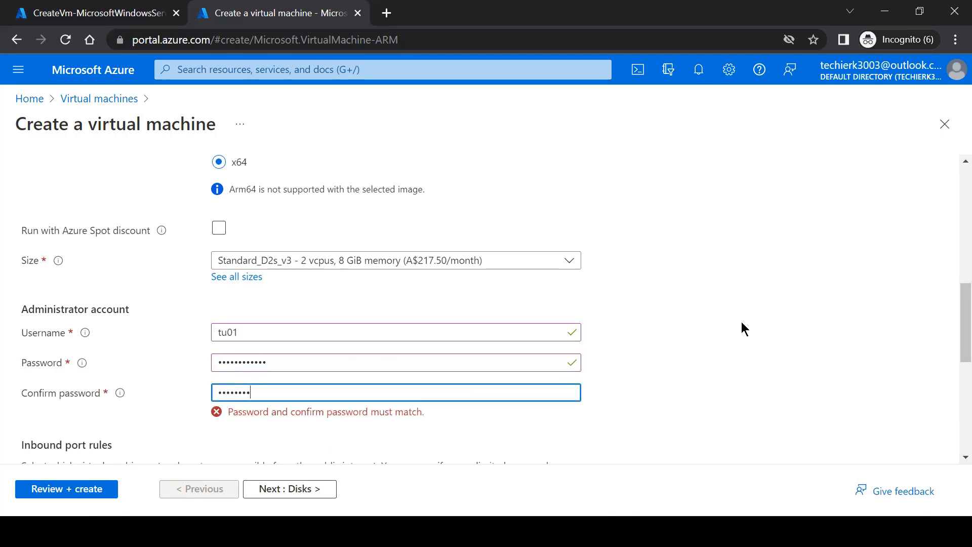
type("•••••")
Allow HTTP (80) in addition to RDP (3389) as public inbound ports for VM02
scroll(742, 330, "down", 5)
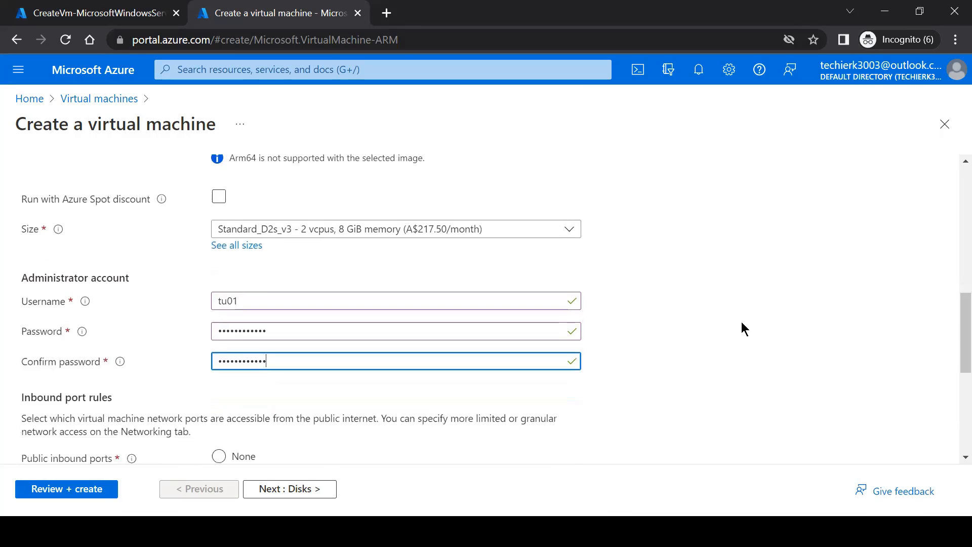
left_click(273, 314)
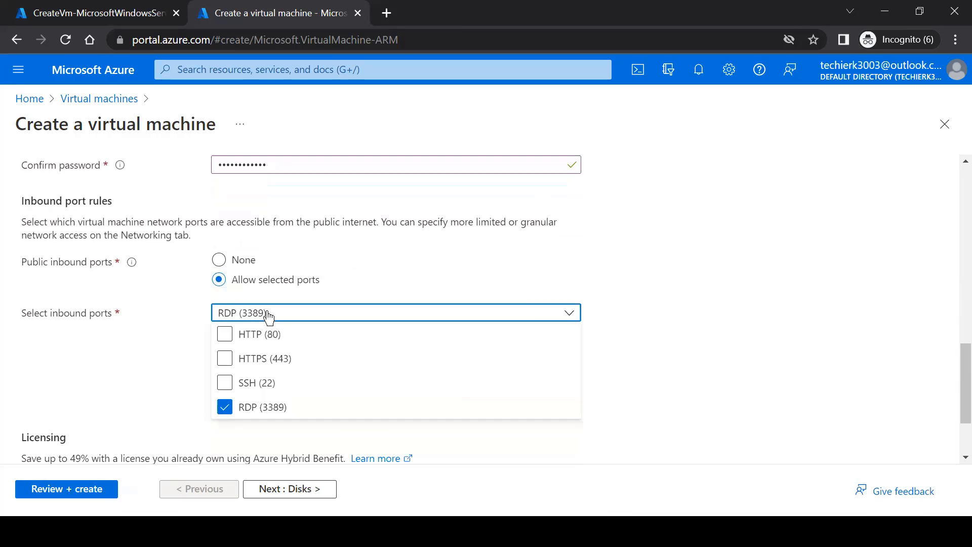
left_click(266, 334)
left_click(638, 281)
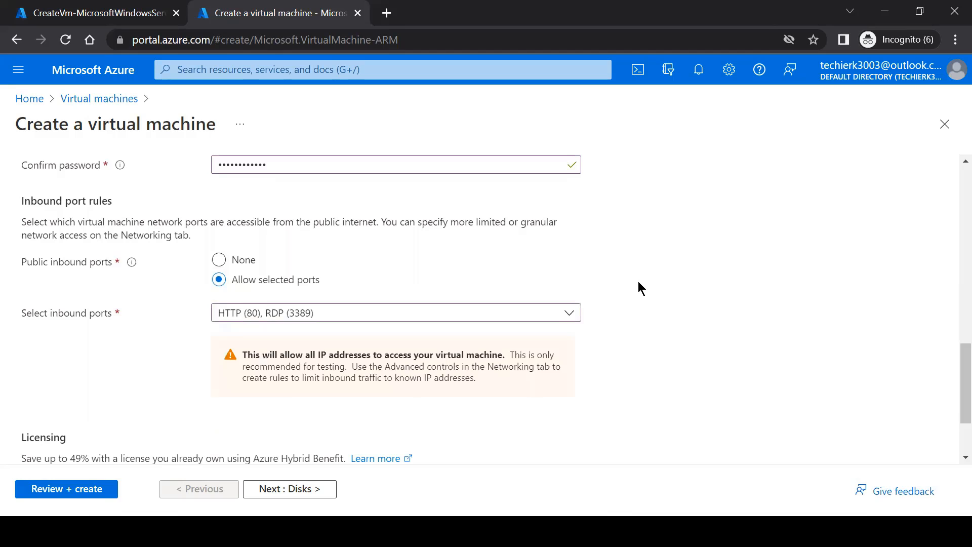
Keep VM02's default disk settings and start a new virtual network named vnet02 in its networking settings
scroll(639, 281, "down", 2)
left_click(277, 488)
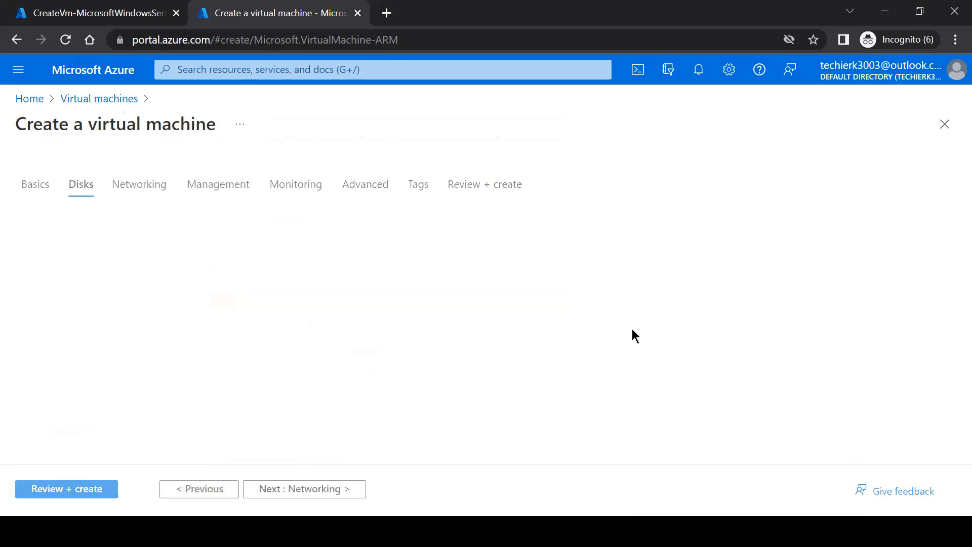
left_click(326, 488)
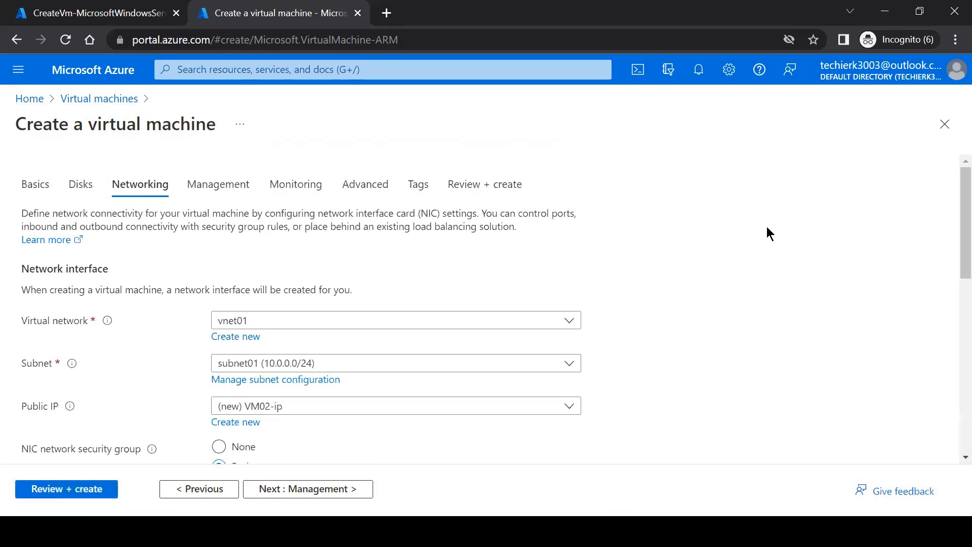
scroll(748, 233, "down", 2)
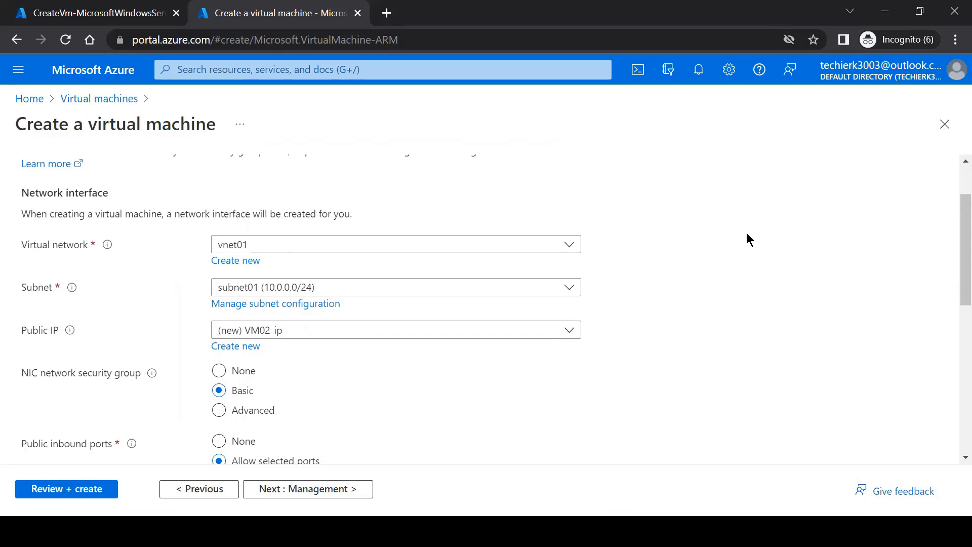
left_click(243, 262)
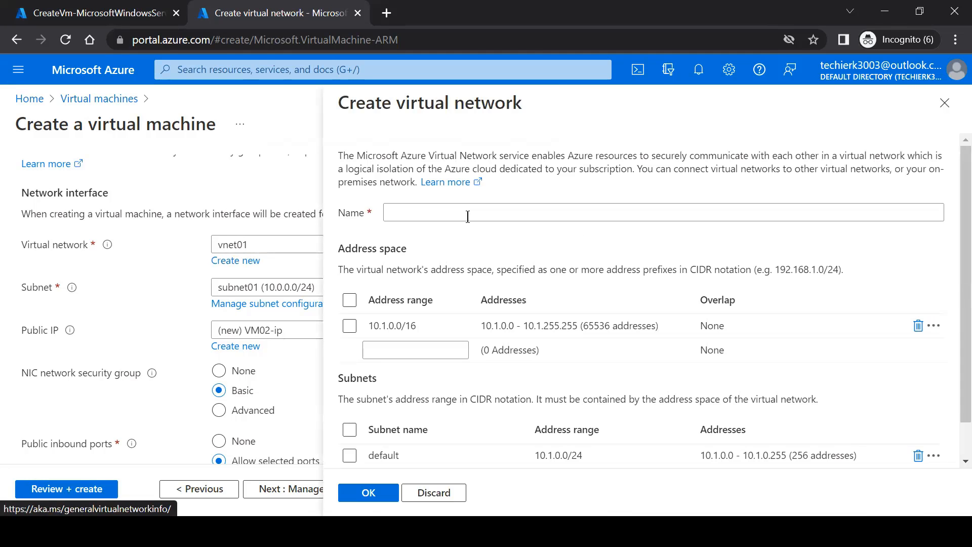
type("v")
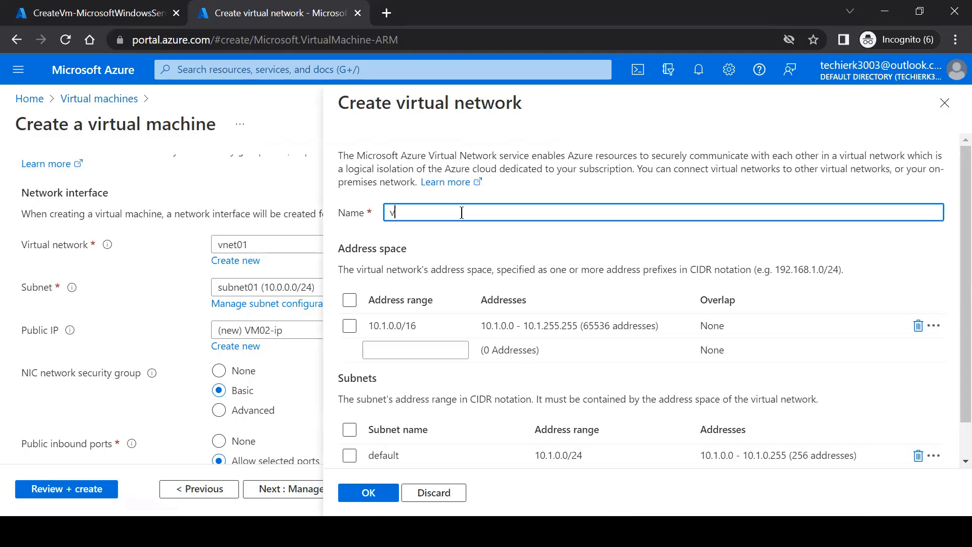
type("net02")
Rename the default subnet of vnet02 to subnet02 and accept the new virtual network
scroll(470, 215, "down", 1)
left_click(396, 415)
double_click(440, 417)
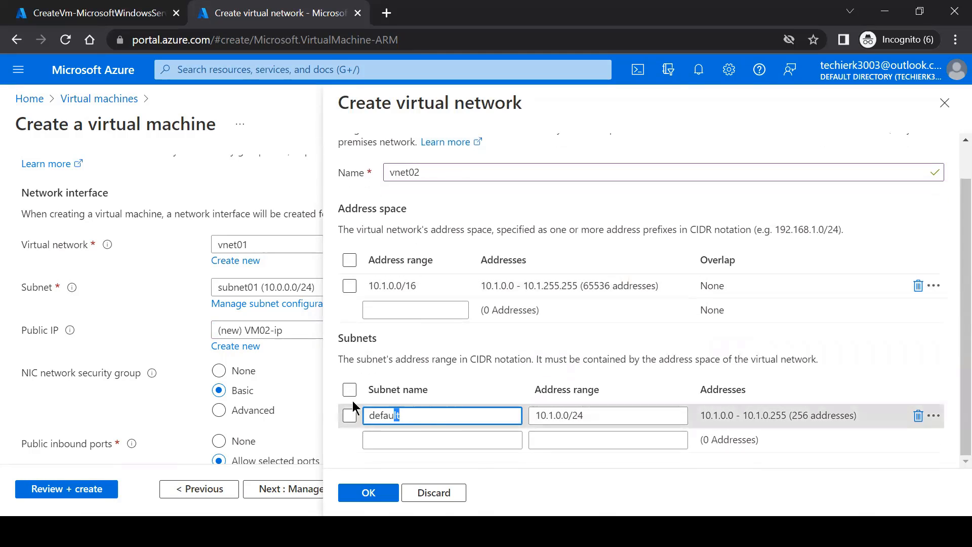
type("sub")
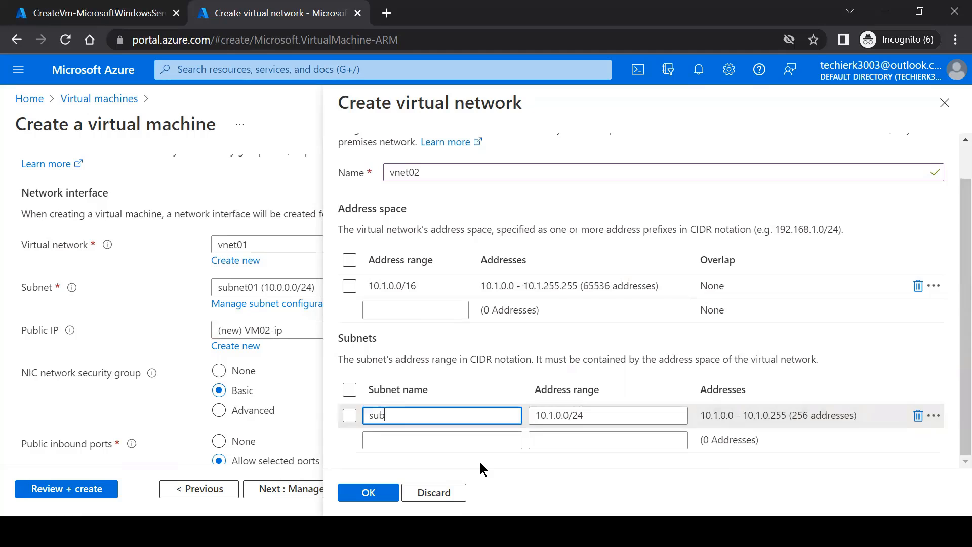
type("net02")
left_click(373, 494)
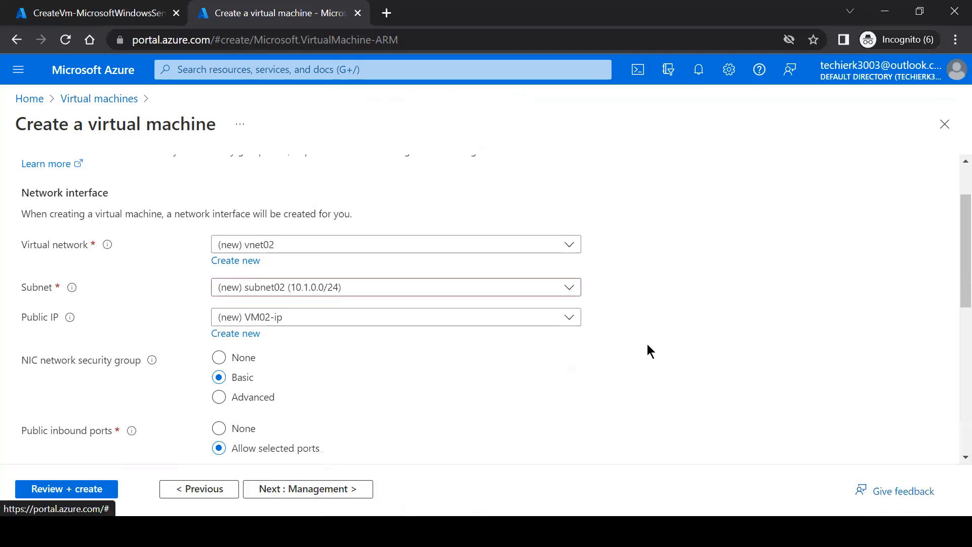
Keep VM02's remaining networking defaults with no load balancing and proceed to the management settings
scroll(672, 304, "down", 3)
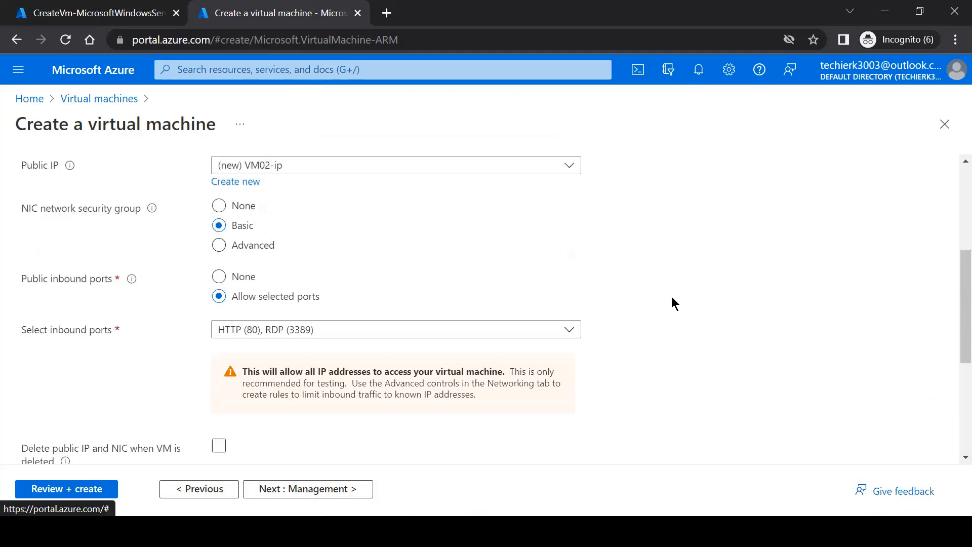
scroll(672, 297, "down", 5)
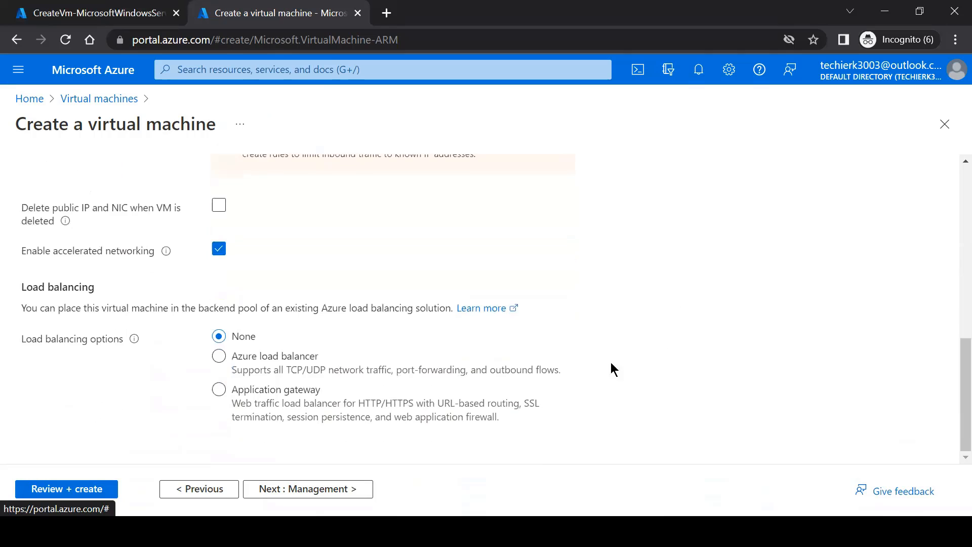
left_click(322, 492)
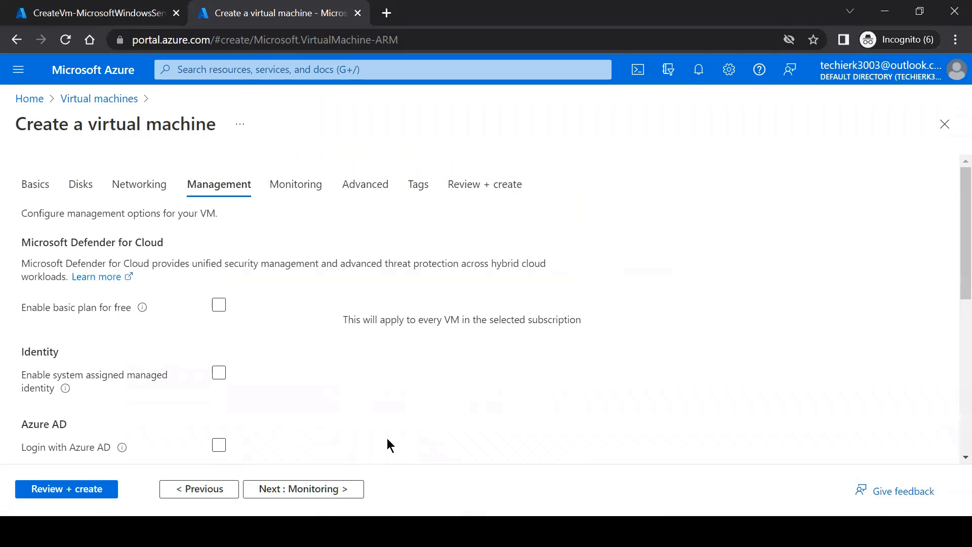
Disable boot diagnostics for VM02, keep the advanced defaults, and review and create the virtual machine
left_click(342, 494)
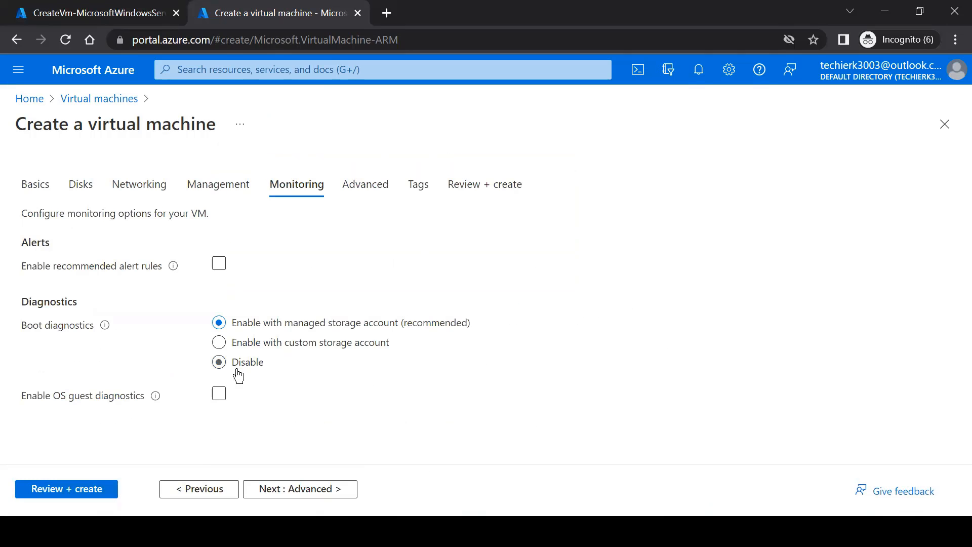
left_click(246, 364)
left_click(354, 490)
scroll(627, 353, "down", 3)
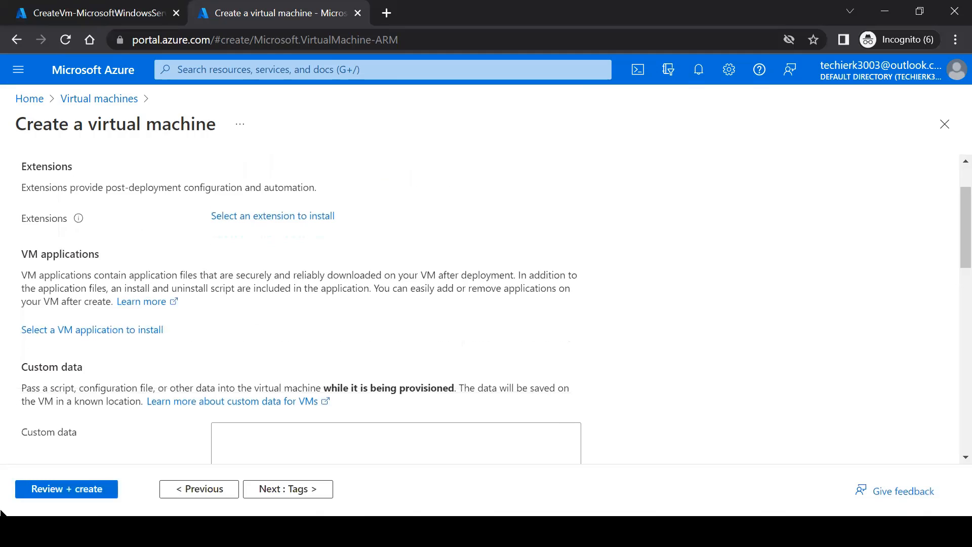
left_click(76, 489)
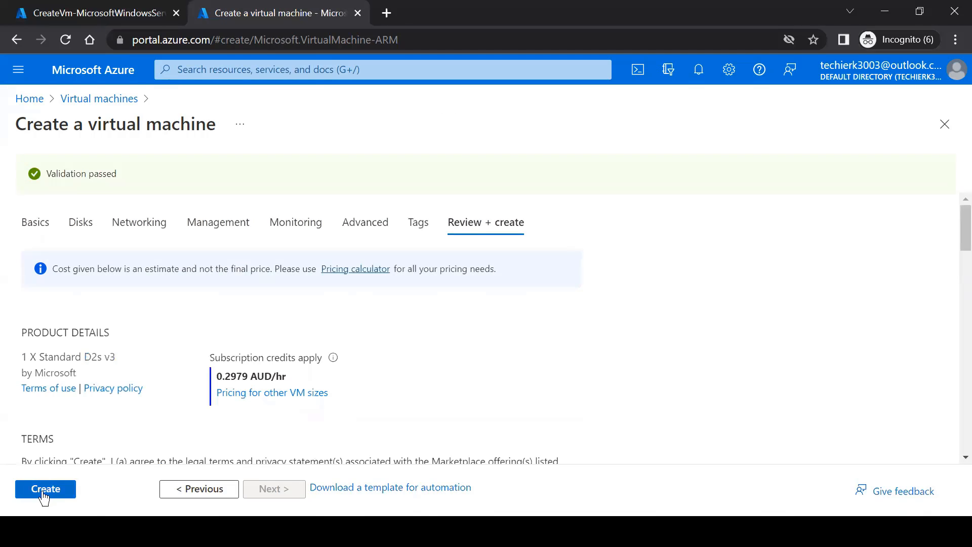
left_click(44, 494)
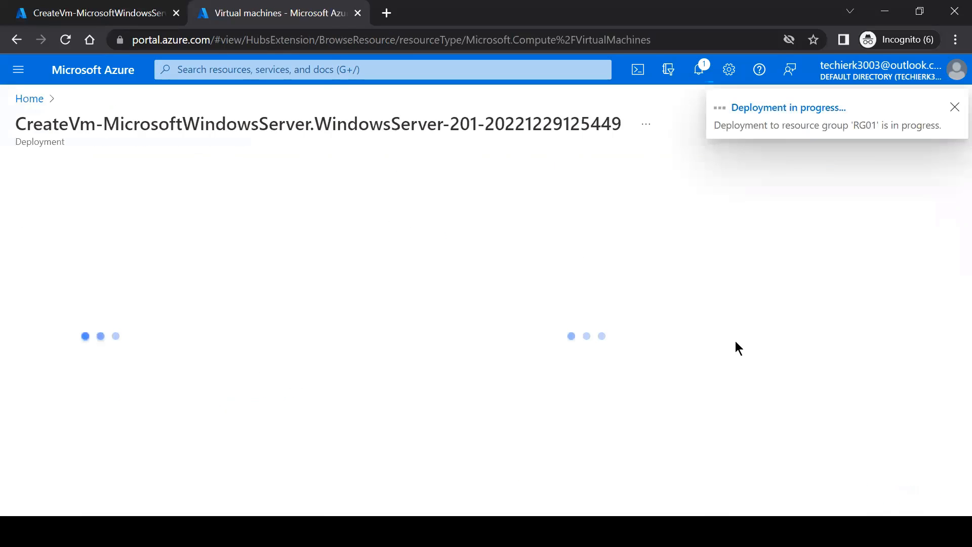
Open the VM01 resource from its finished deployment and copy its public IP address
left_click(101, 15)
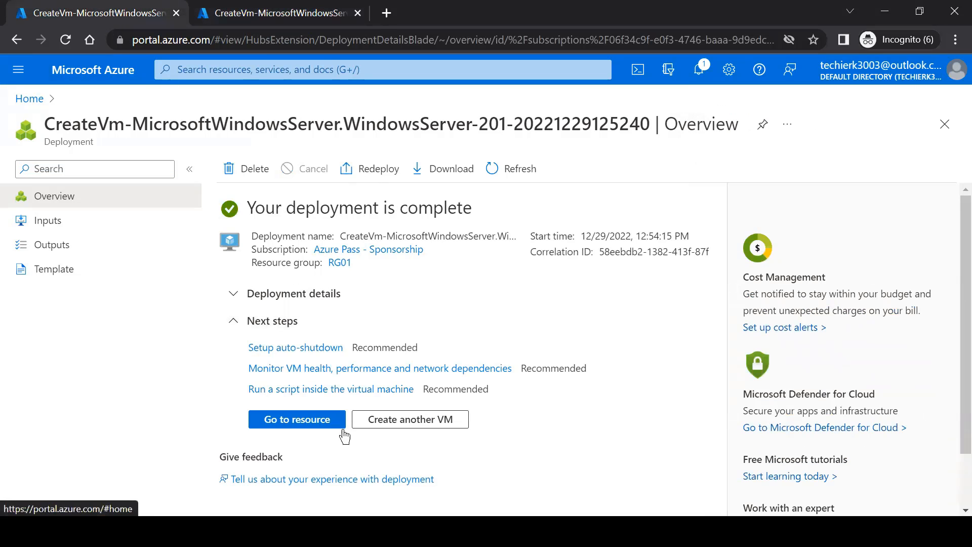
left_click(299, 421)
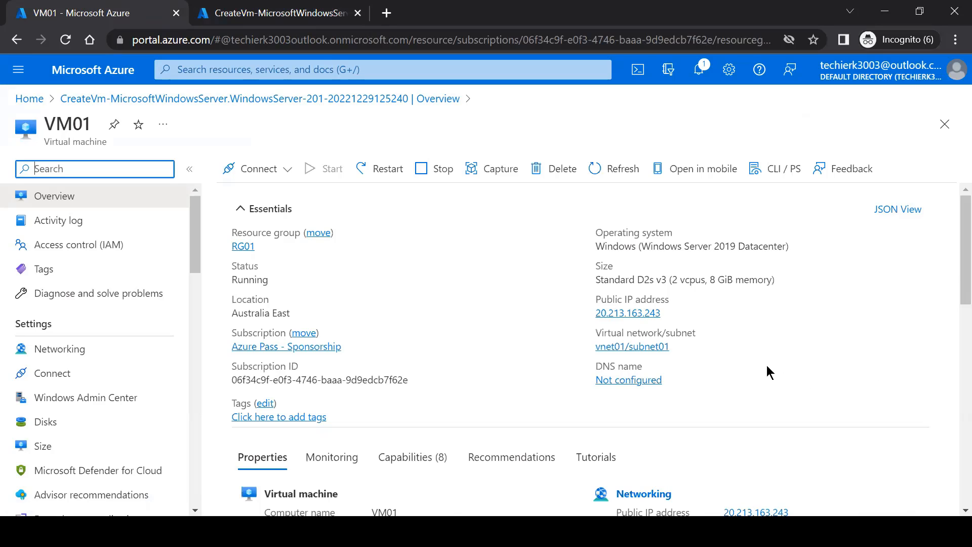
mouse_move(661, 315)
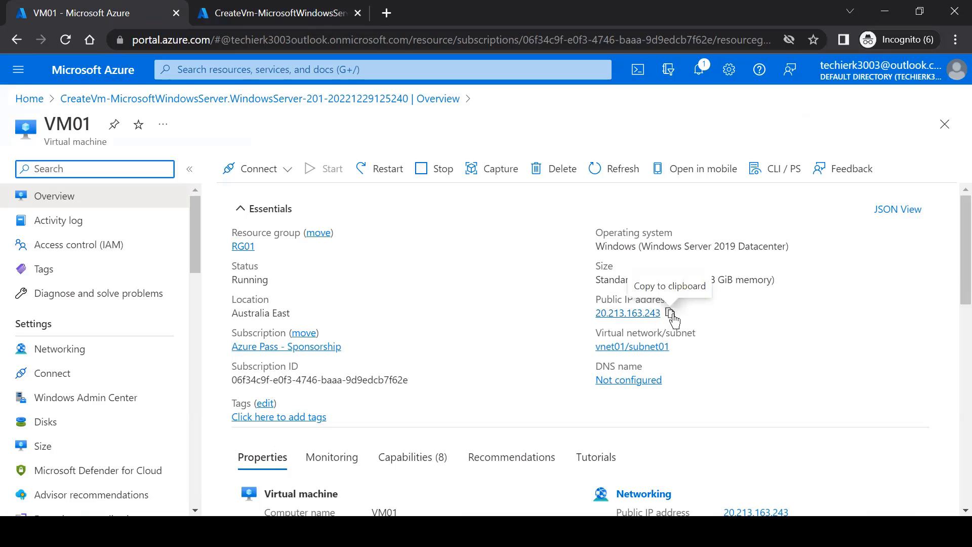
left_click(671, 314)
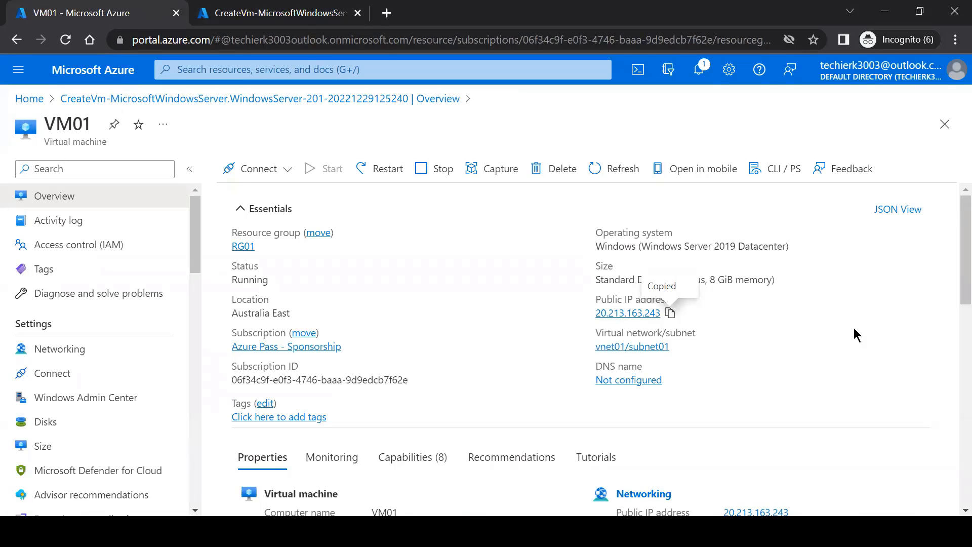
Launch Remote Desktop with mstsc and connect to VM01
key("super+r")
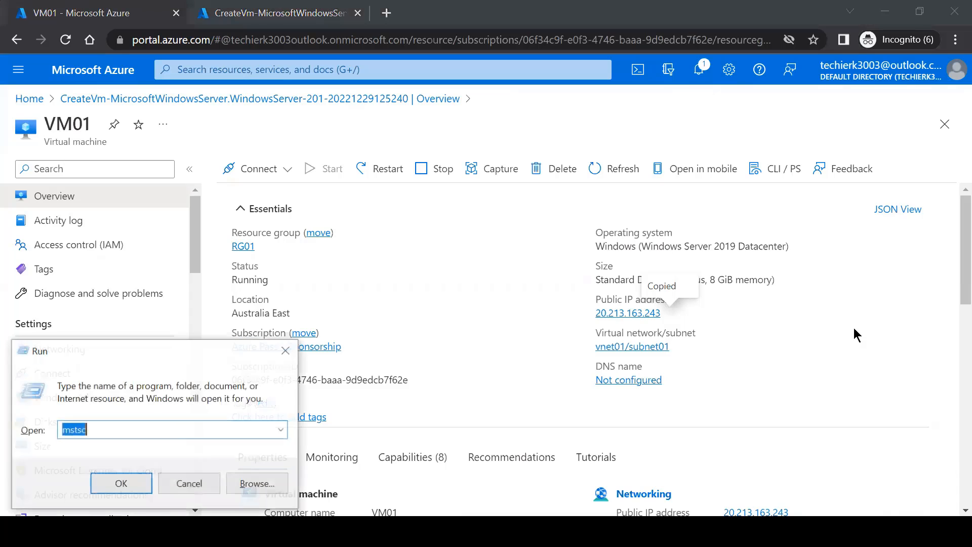
key("Return")
key("Return")
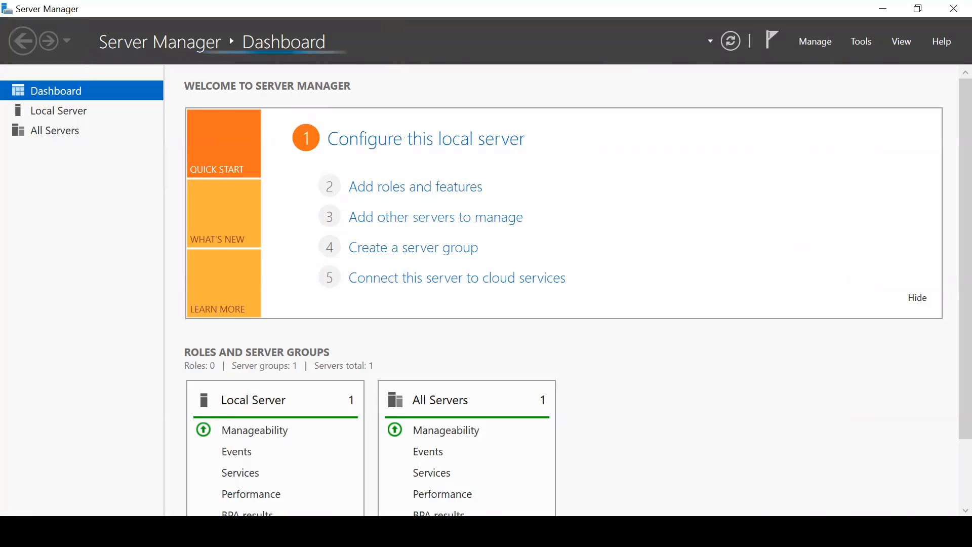
Open an administrator Windows PowerShell window and Notepad on VM01
key("super+x")
left_click(148, 327)
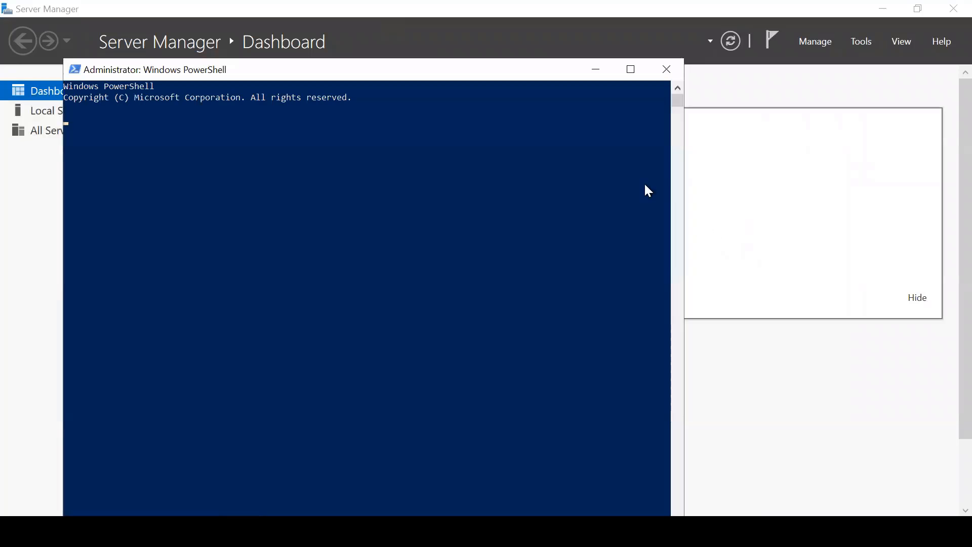
right_click(19, 533)
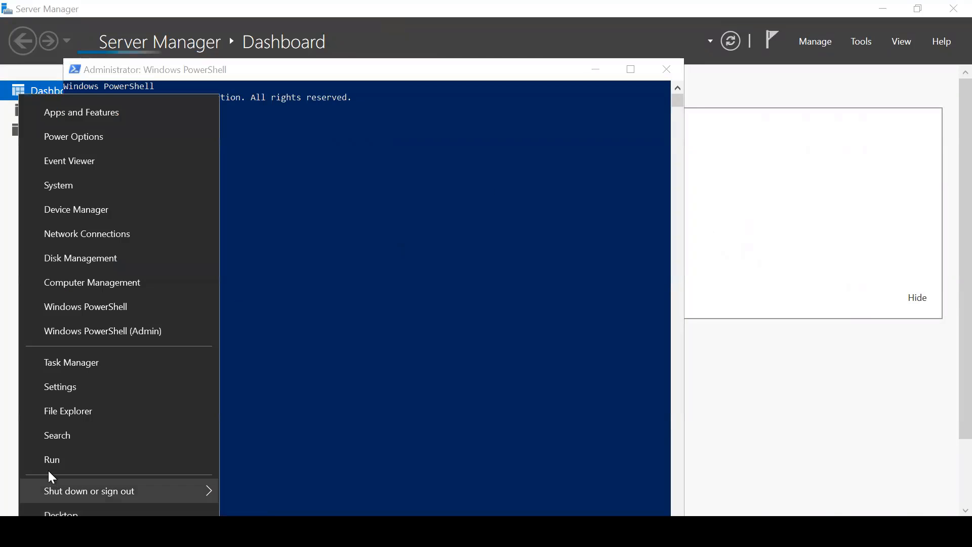
left_click(51, 469)
type("note")
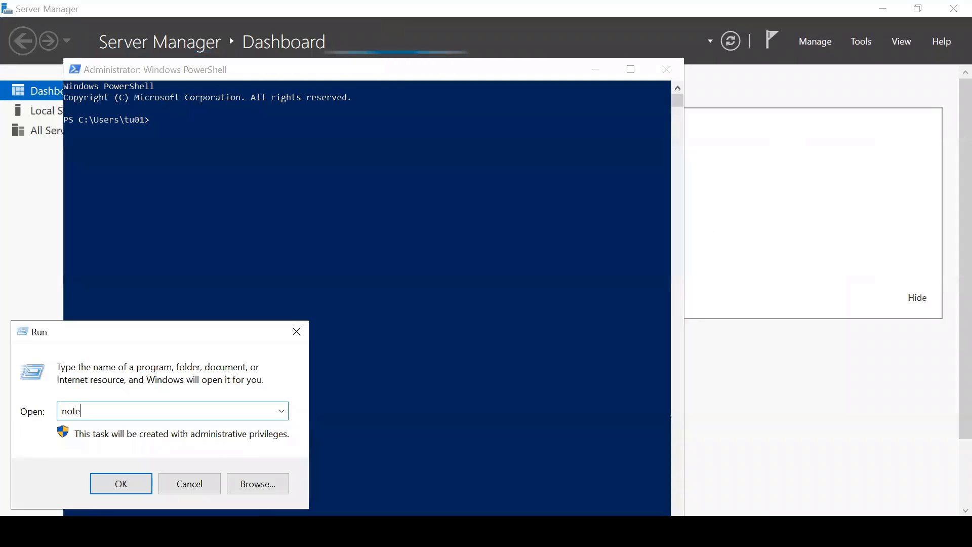
type("pad")
key("Return")
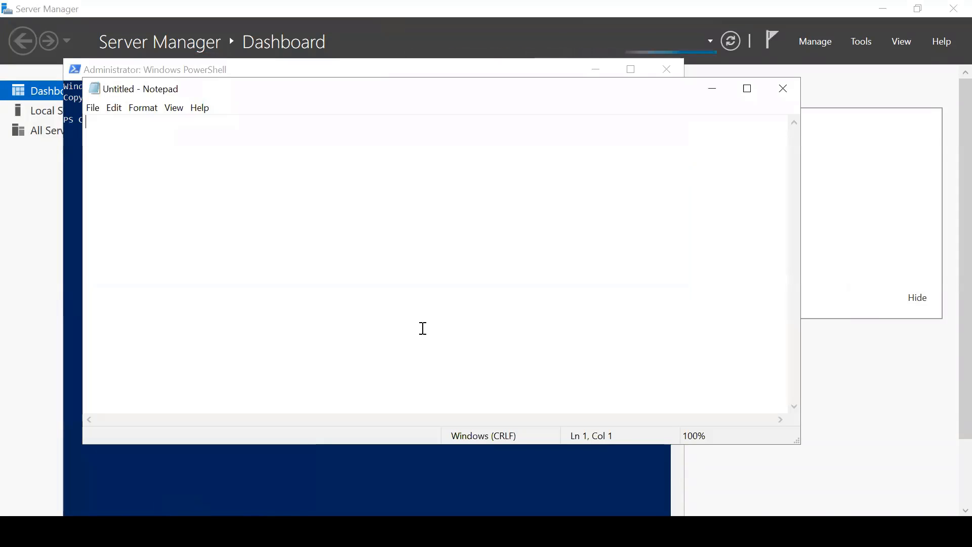
Paste the web server setup commands into Notepad with word wrap on, and move its window clear of the PowerShell prompt
key("ctrl+v")
left_click(144, 108)
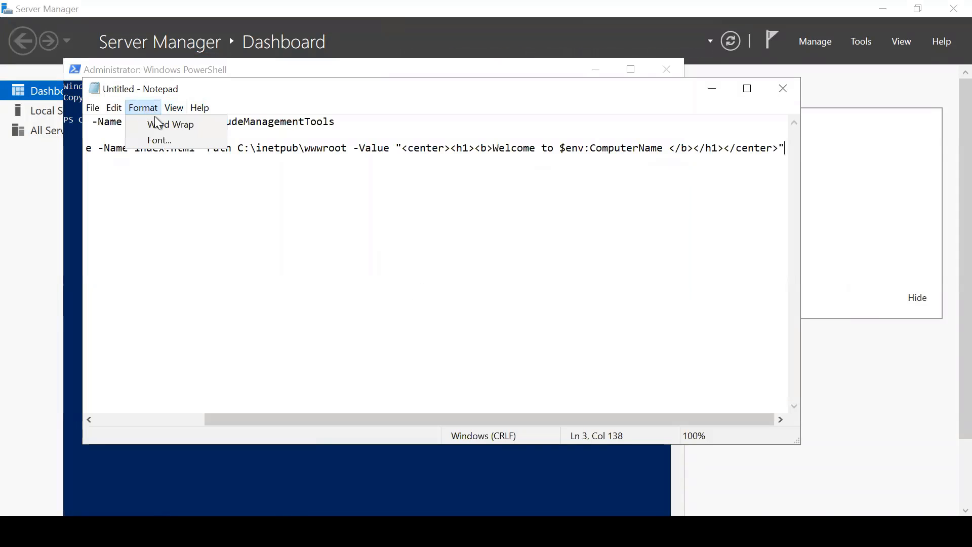
left_click(163, 124)
left_click_drag(303, 93, 391, 155)
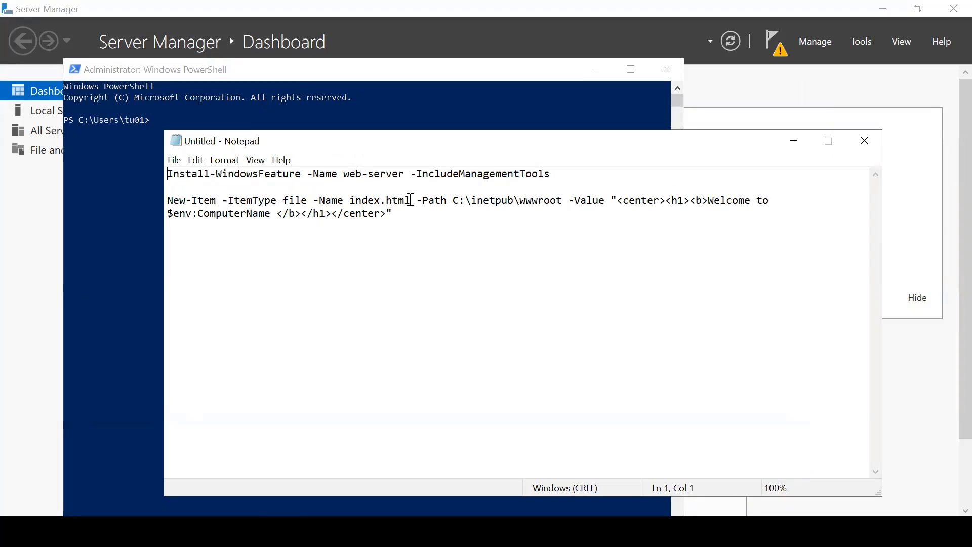
Copy both setup commands from Notepad into VM01's PowerShell to install web-server with management tools and enter the index.html New-Item command
left_click(410, 200)
key("shift+Home")
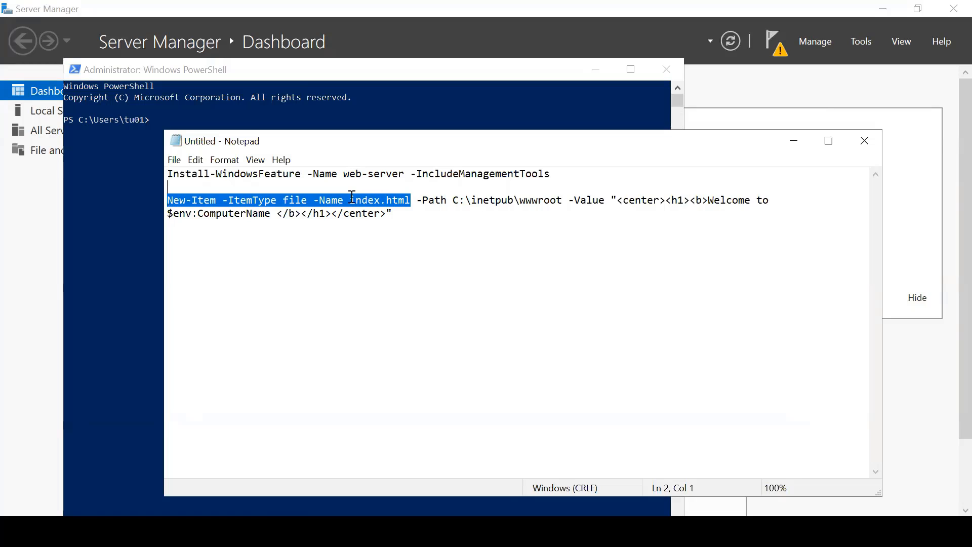
left_click(351, 200, "shift")
left_click_drag(441, 262, 160, 174)
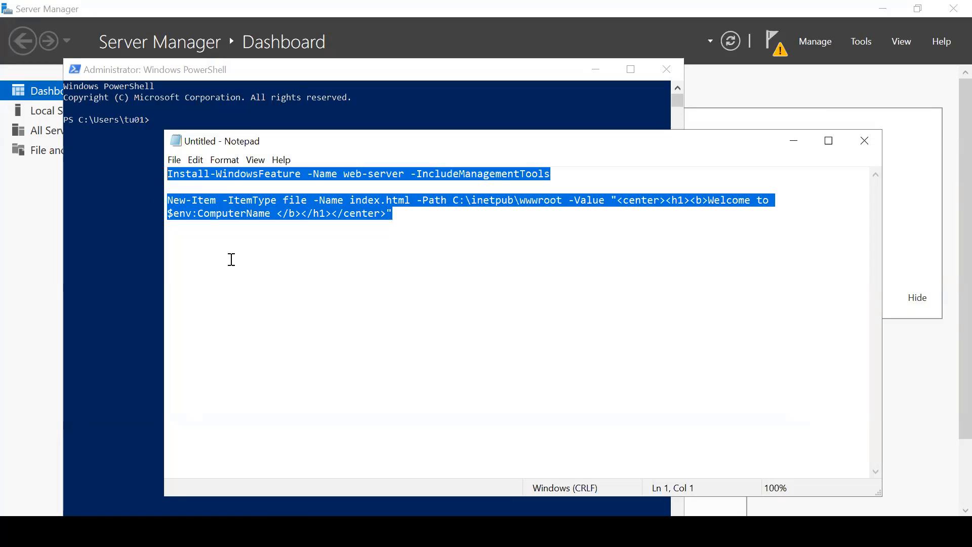
left_click(262, 70)
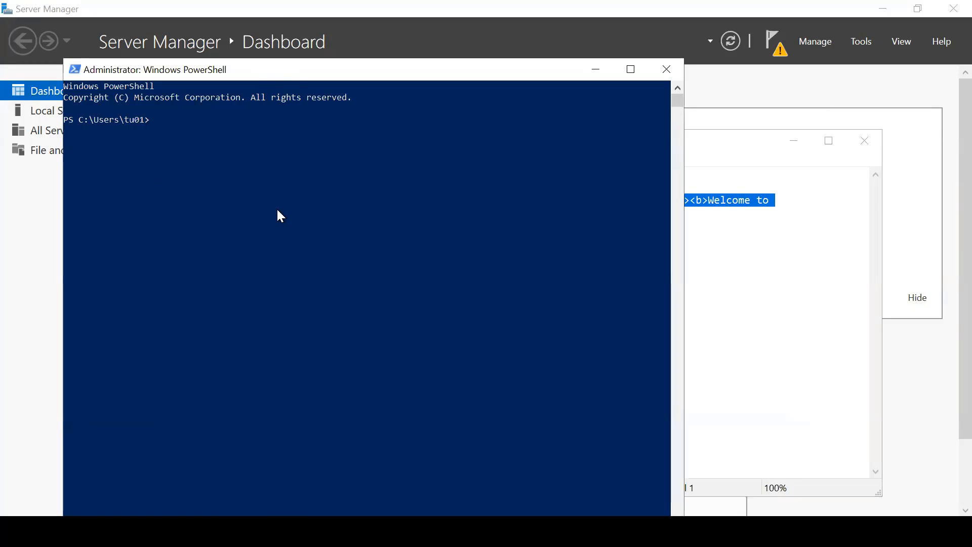
right_click(277, 212)
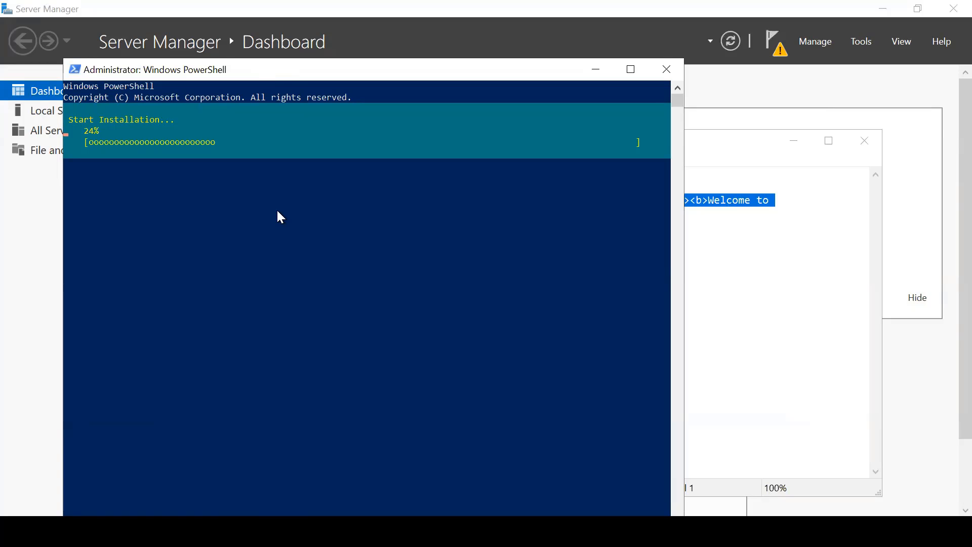
Minimize the VM01 session, open the VM02 resource from its deployment in the Azure portal, and copy its public IP address
mouse_move(439, 2)
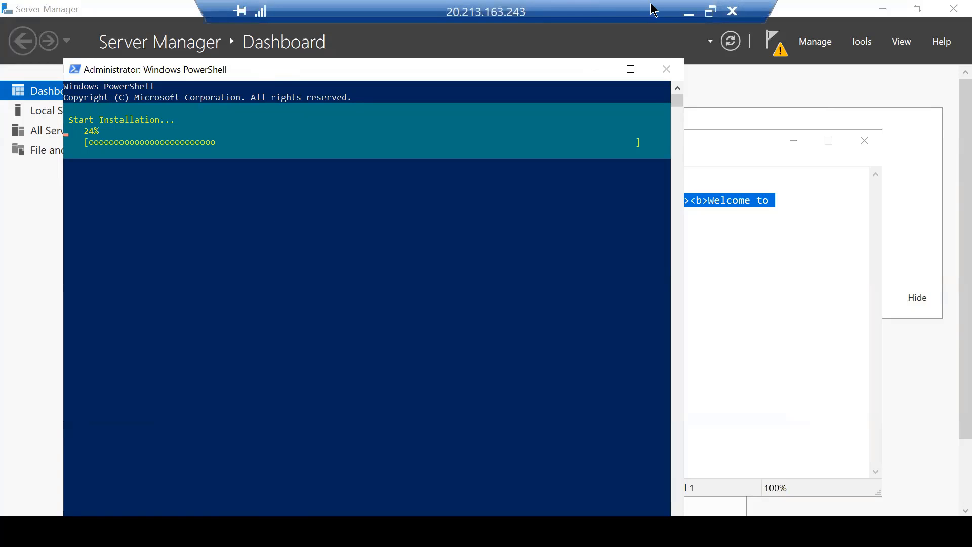
left_click(687, 12)
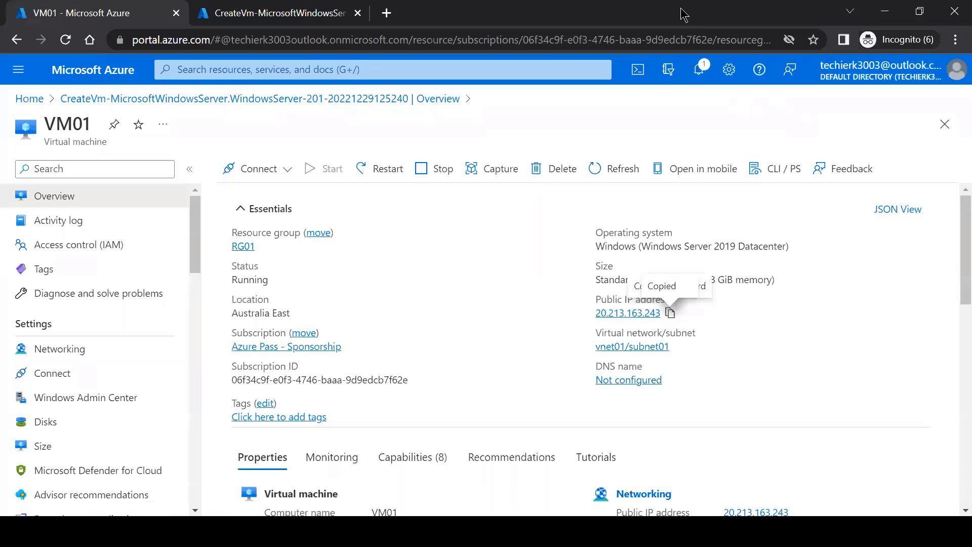
left_click(312, 15)
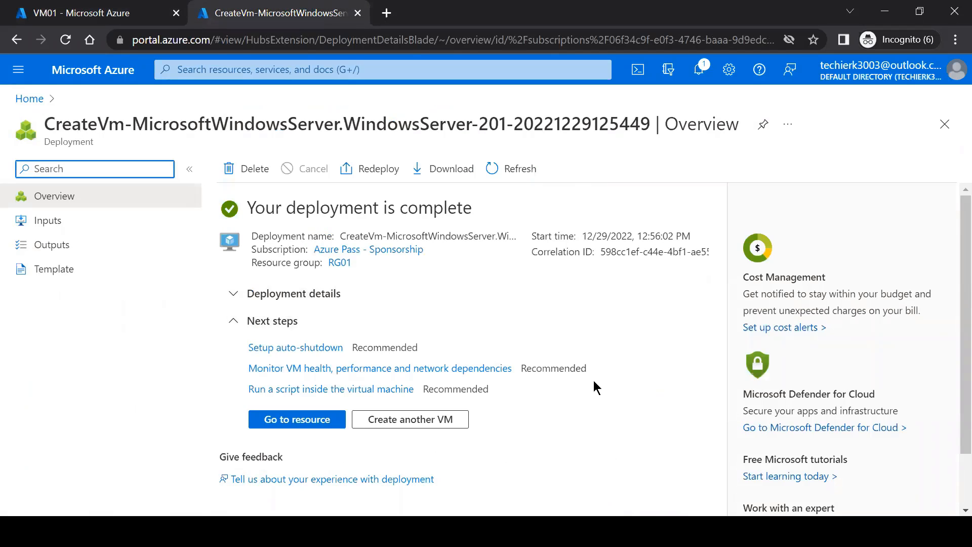
left_click(314, 421)
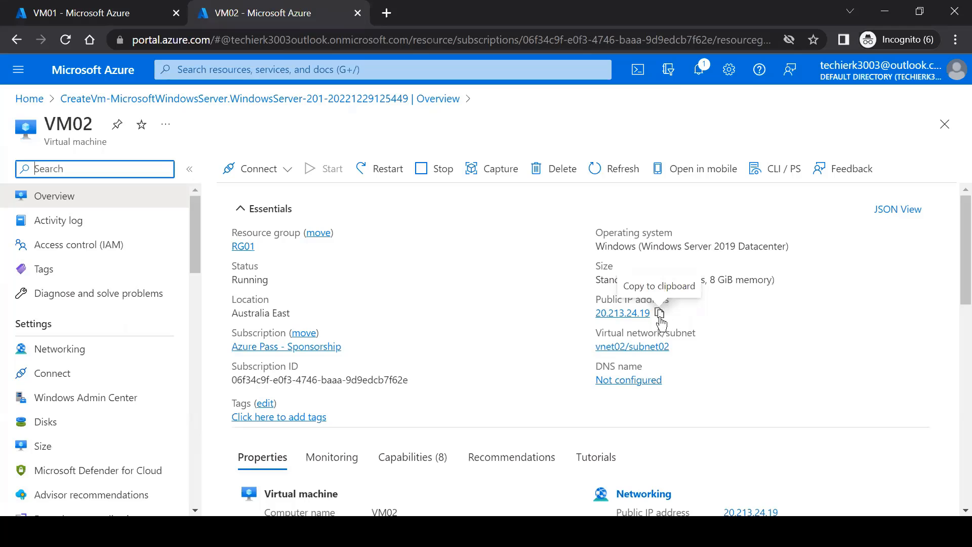
left_click(660, 314)
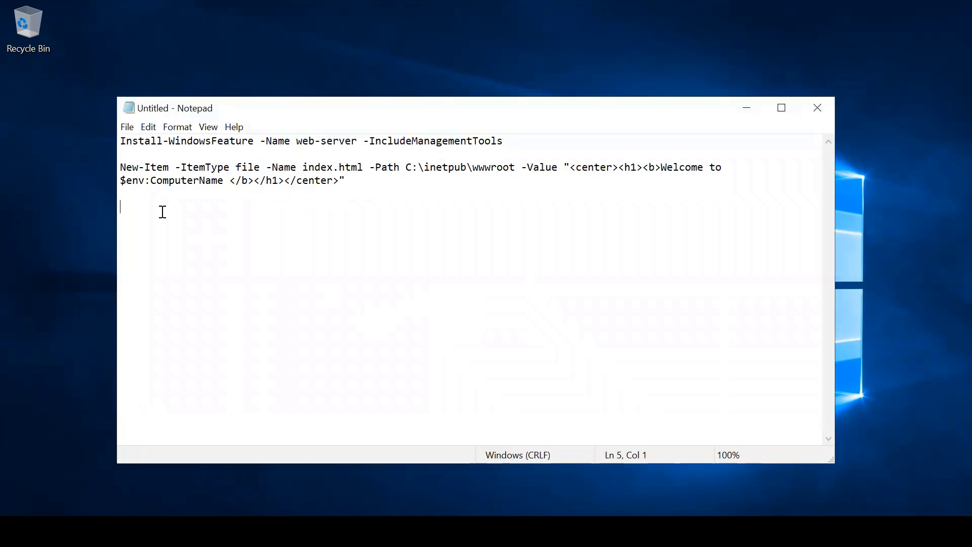
On VM02, copy the Install-WindowsFeature and New-Item commands from Notepad and paste them into an administrator PowerShell window to run
left_click_drag(163, 211, 101, 123)
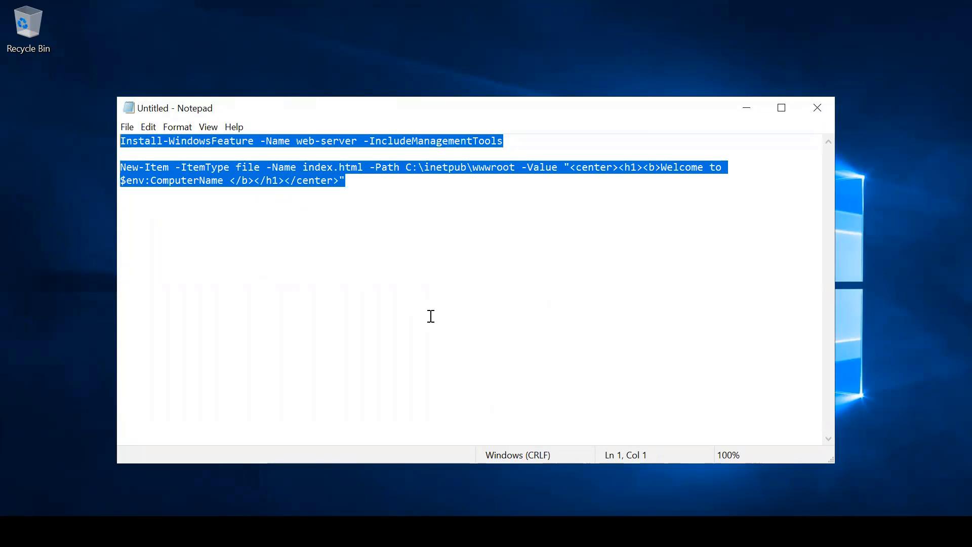
right_click(13, 532)
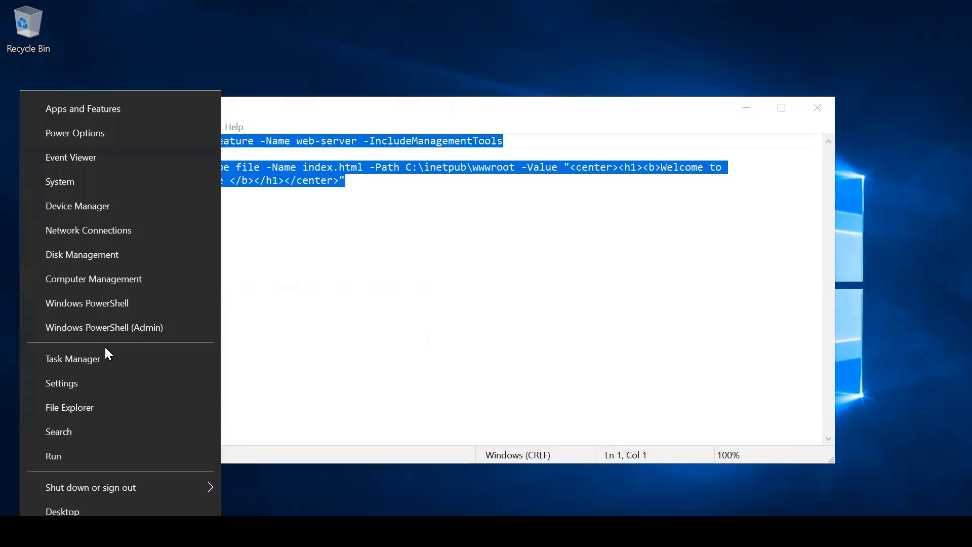
left_click(111, 327)
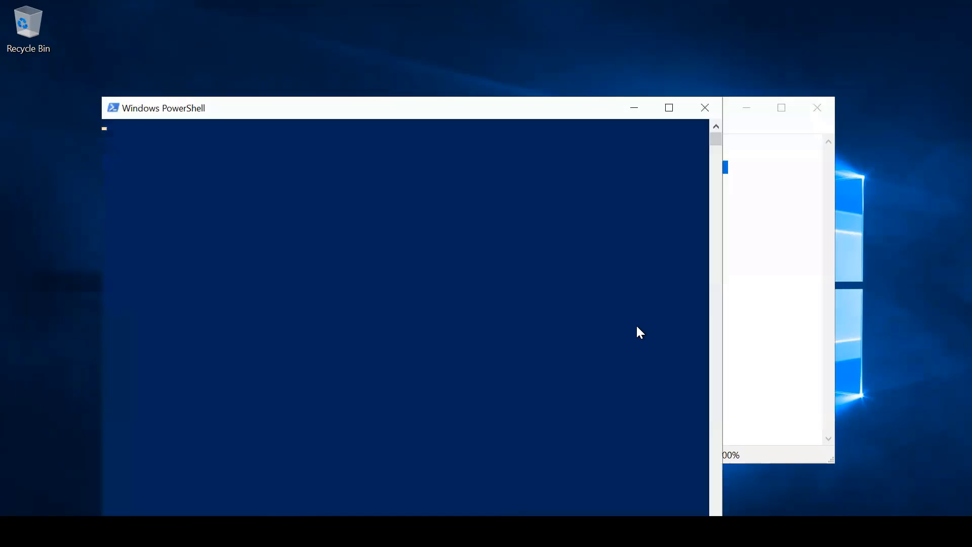
left_click_drag(481, 110, 556, 66)
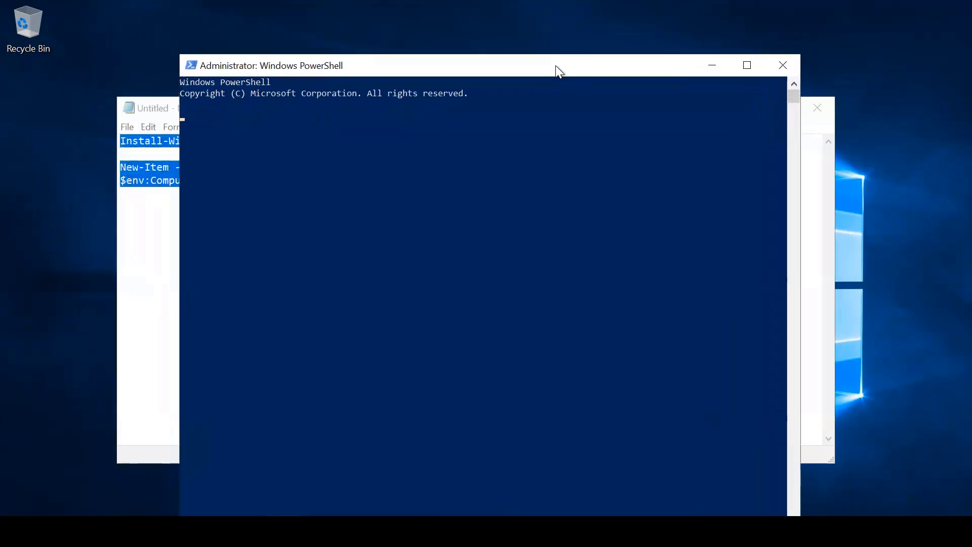
right_click(521, 214)
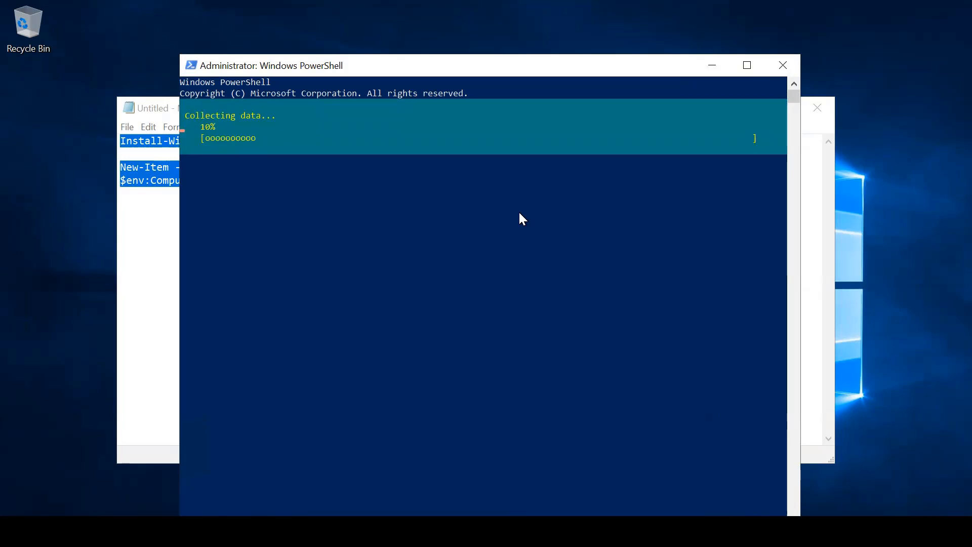
Switch from VM02 to the VM01 session and run the pending New-Item command to create index.html in C:\inetpub\wwwroot
mouse_move(567, 4)
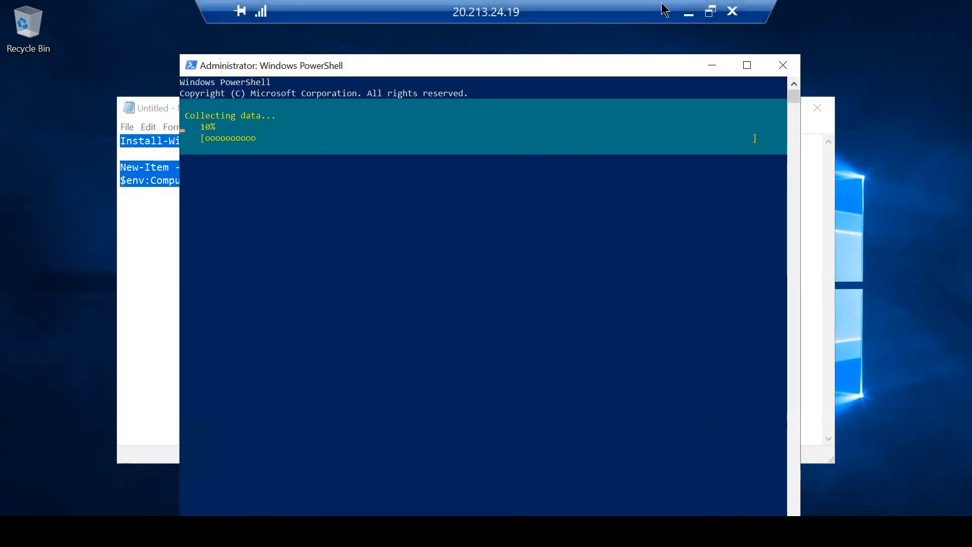
left_click(689, 12)
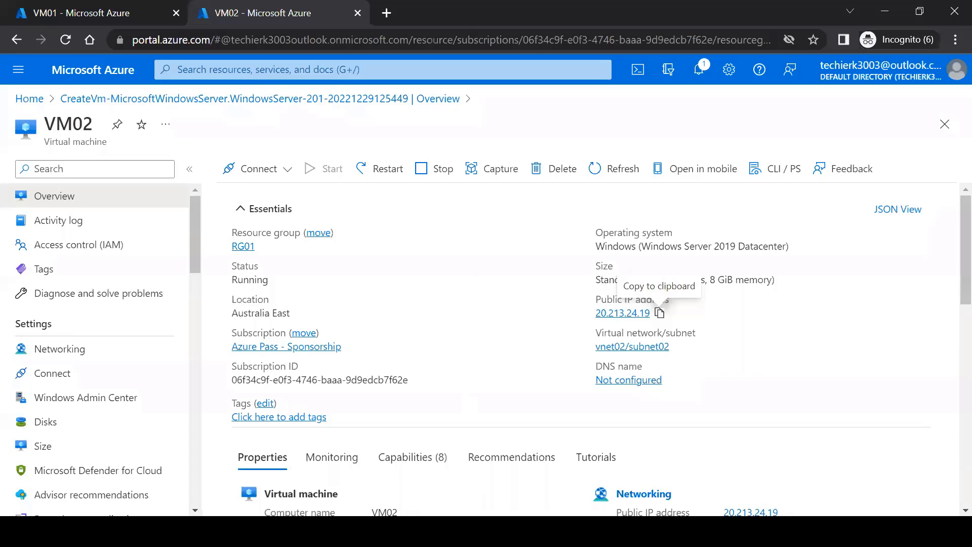
left_click(365, 531)
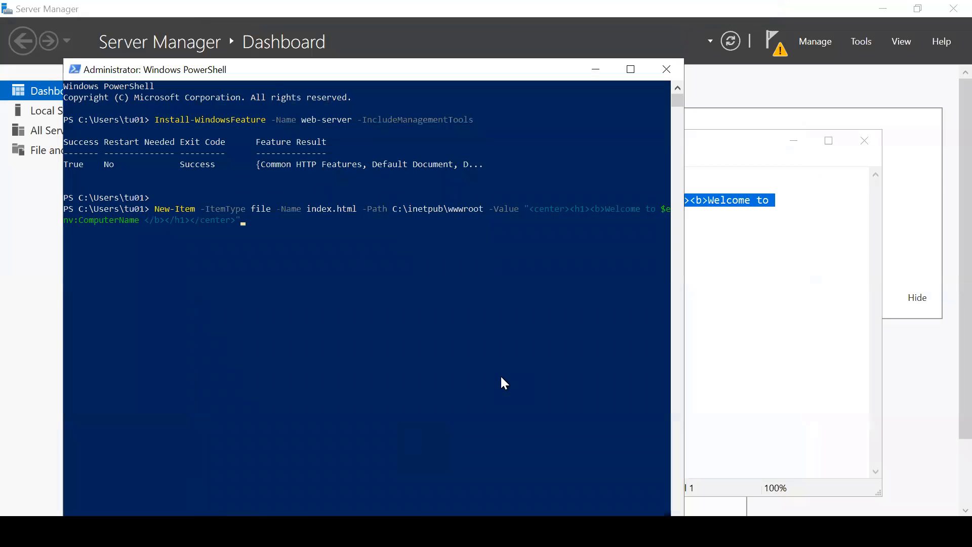
key("Return")
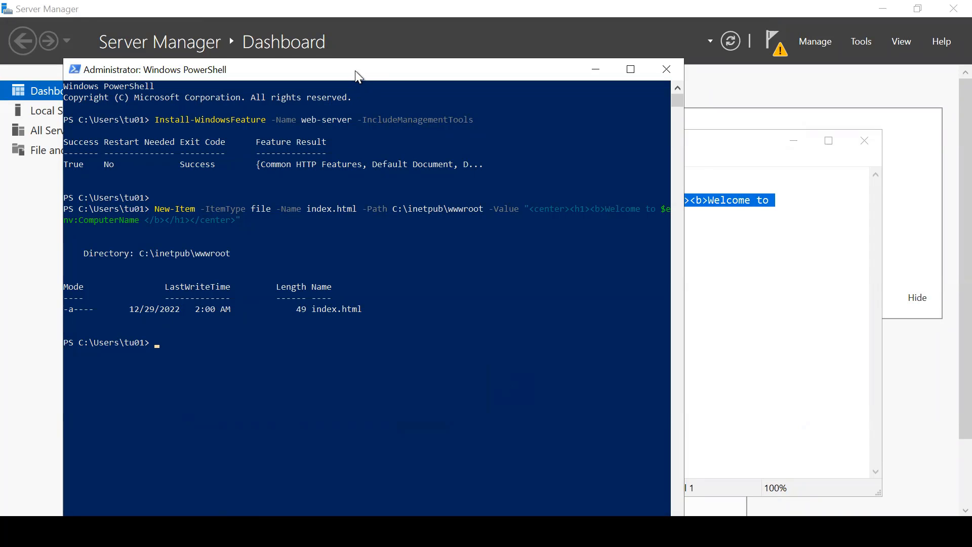
left_click_drag(356, 71, 428, 76)
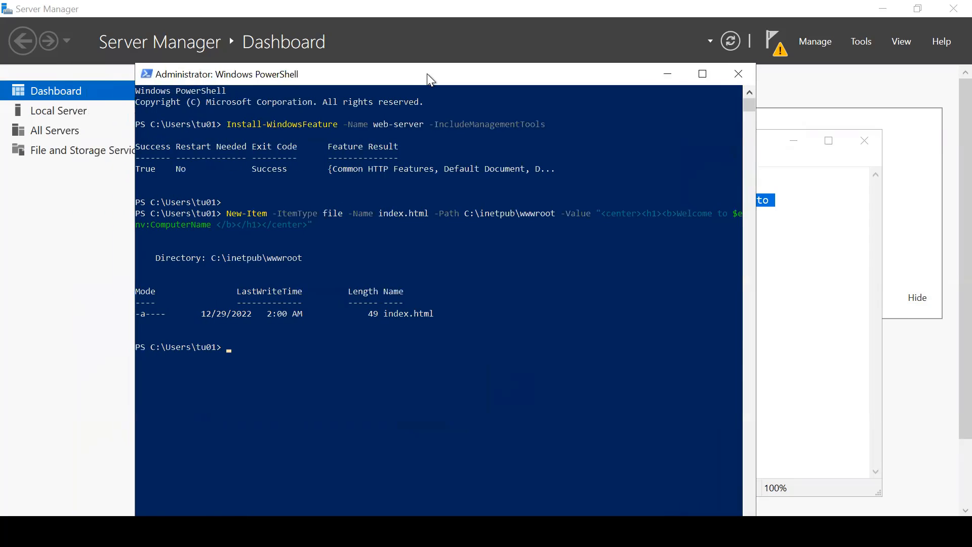
Minimize the open windows on VM01, launch Microsoft Edge, and complete its first-run setup without signing in or importing data
left_click(75, 468)
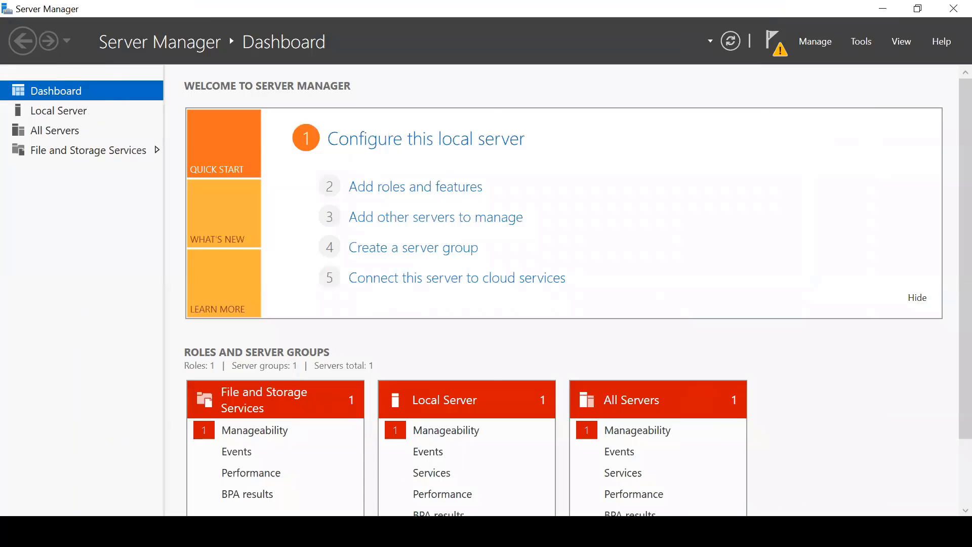
key("super")
left_click(102, 124)
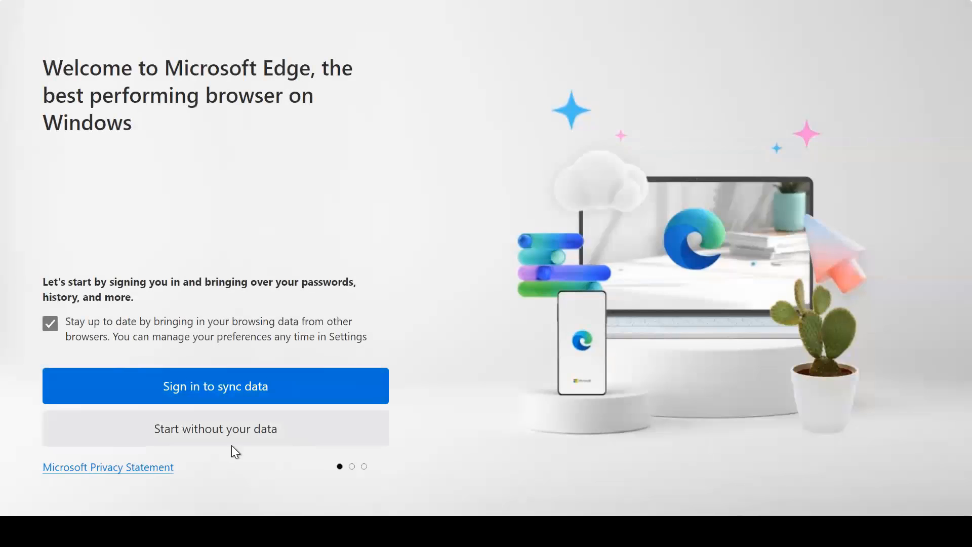
left_click(221, 436)
left_click(226, 442)
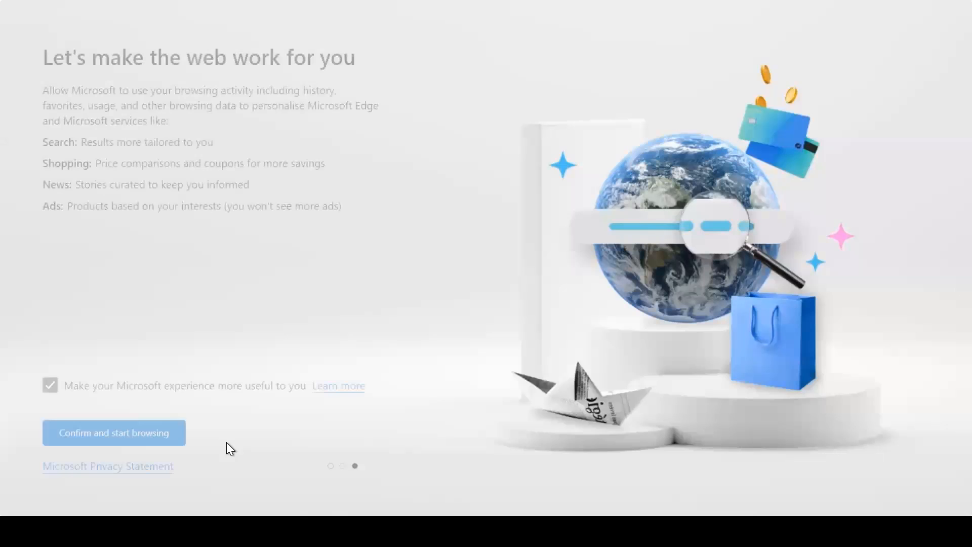
left_click(123, 439)
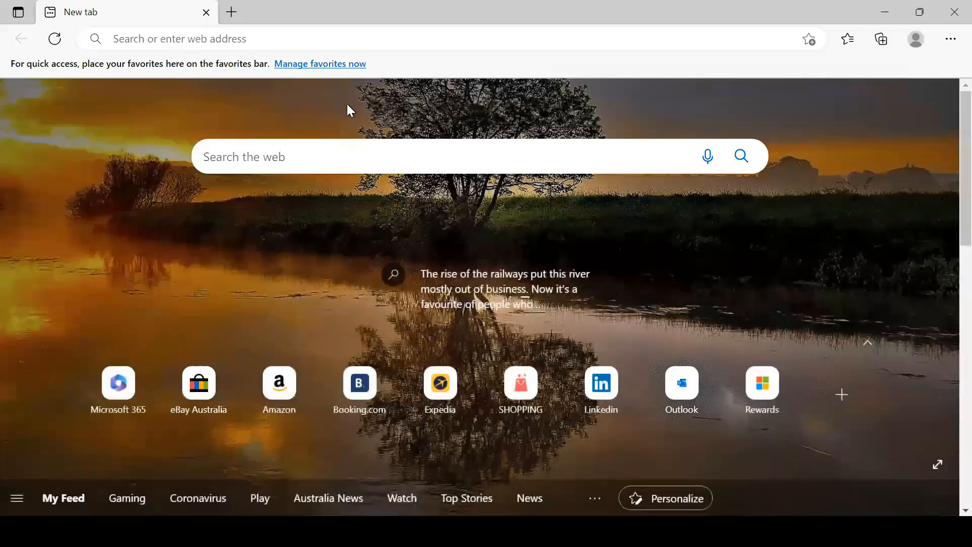
Browse to localhost in an InPrivate window on VM01 to check the IIS welcome page, and minimize the remote session
key("ctrl+shift+n")
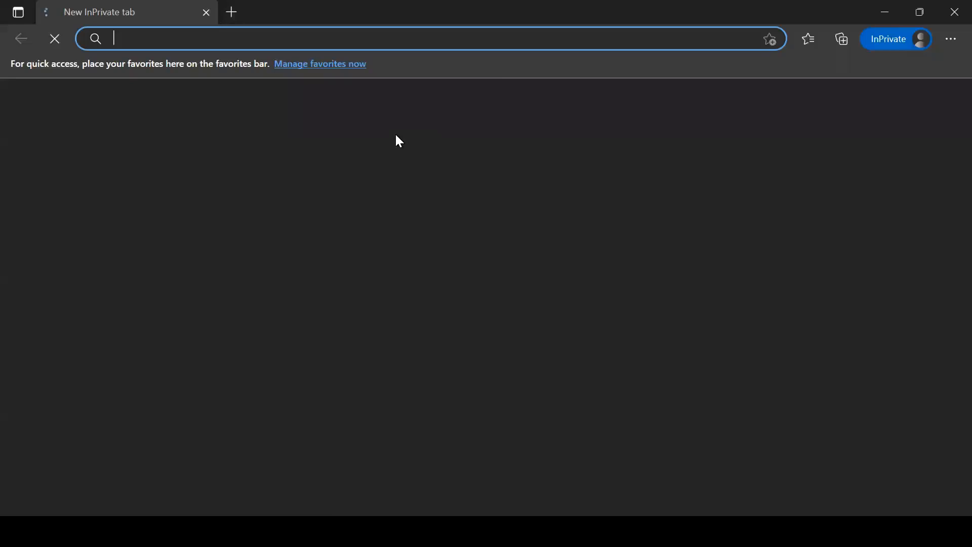
type("localhost")
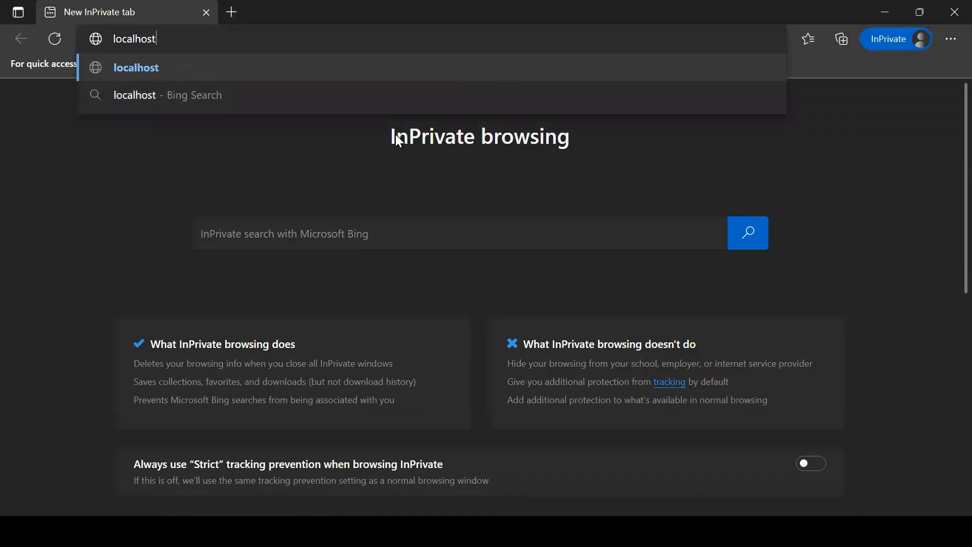
key("Return")
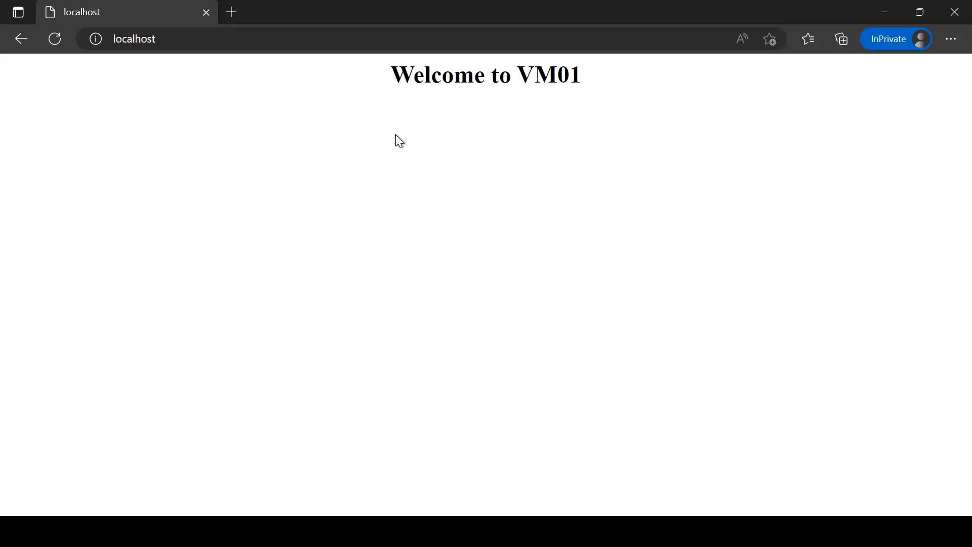
mouse_move(633, 2)
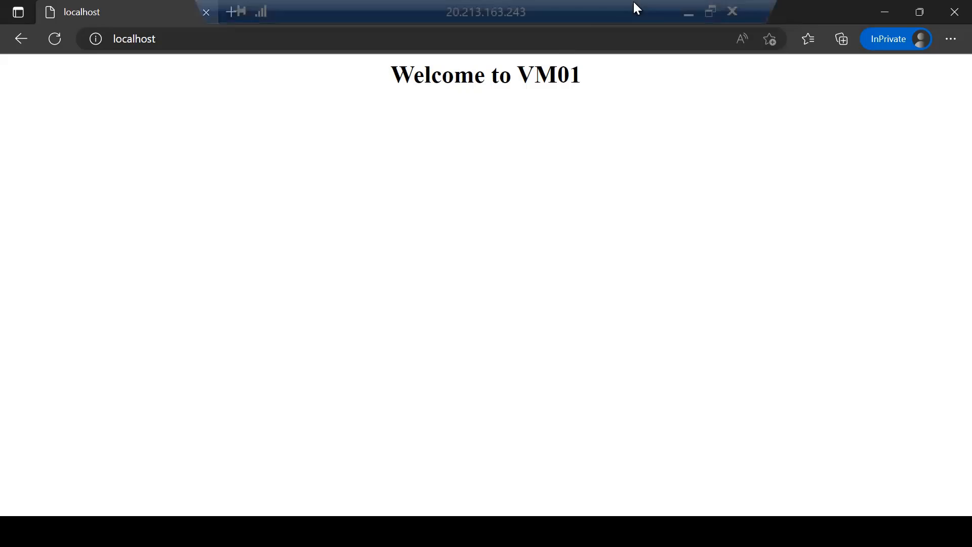
left_click(689, 14)
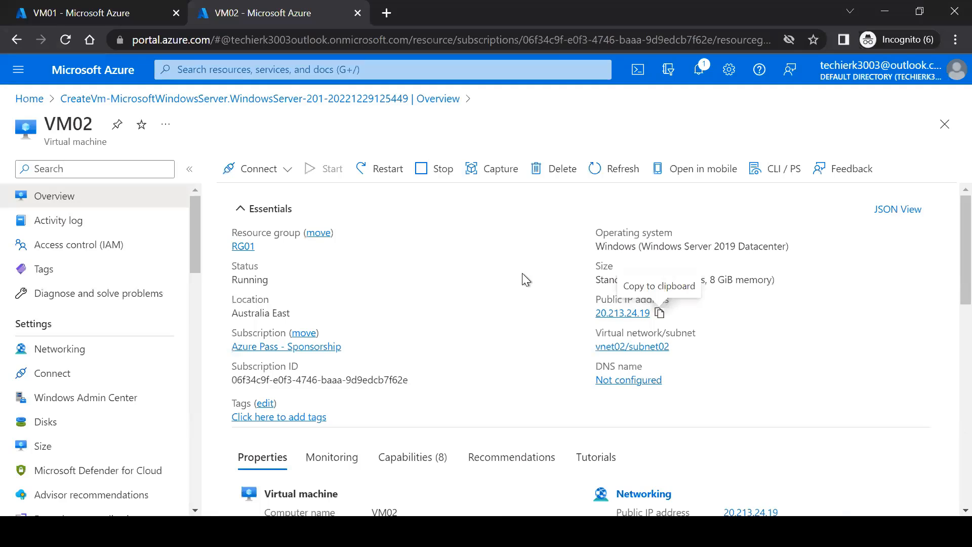
Switch to the VM02 session, launch Microsoft Edge, and complete its first-run setup without signing in or importing data
key("alt+Tab")
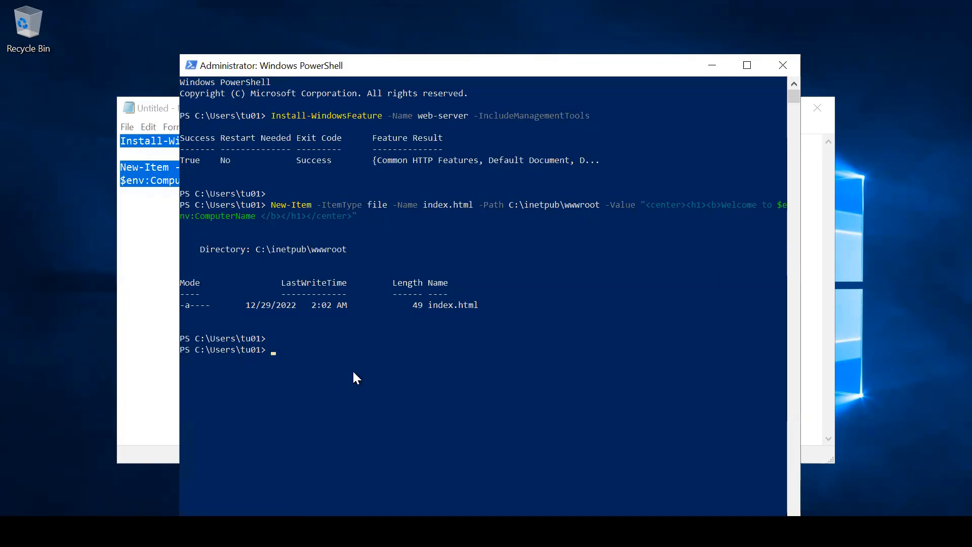
left_click(18, 531)
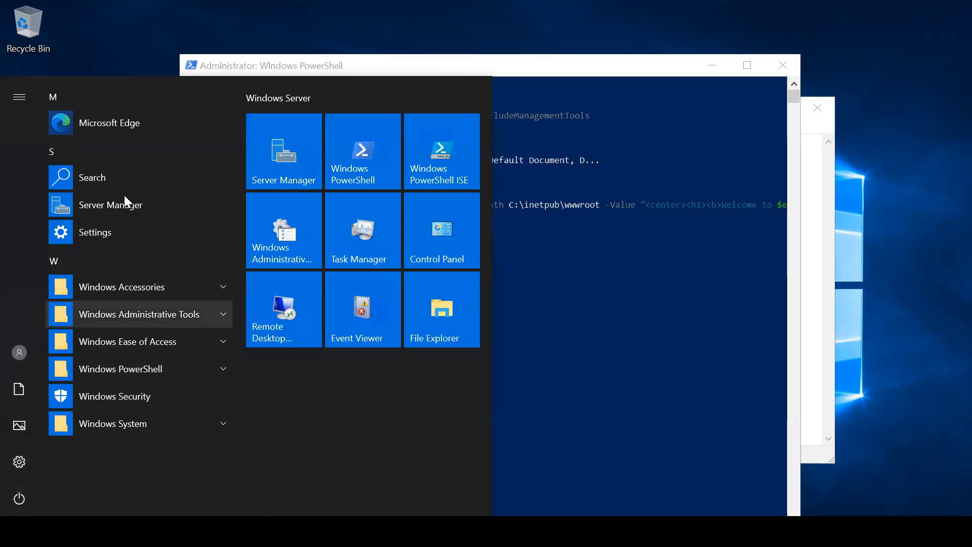
left_click(115, 123)
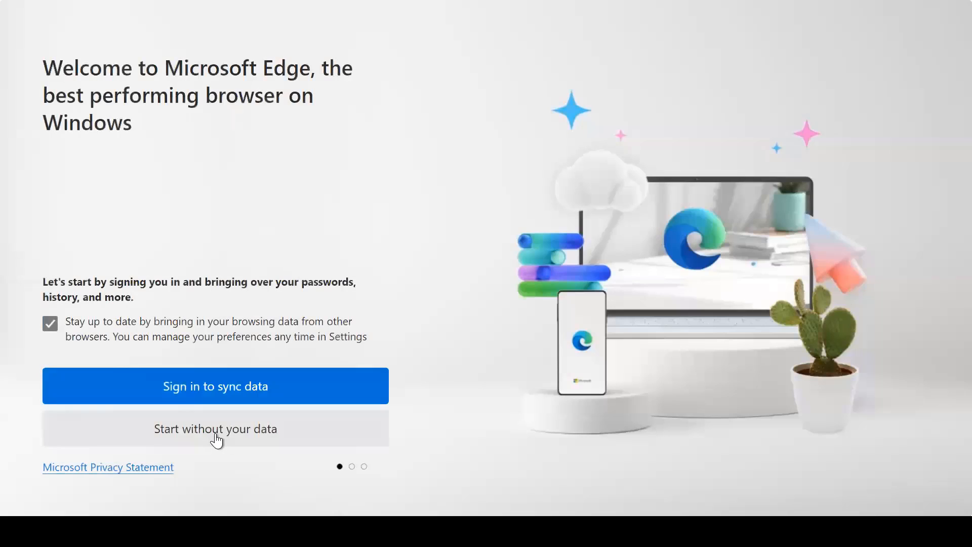
left_click(215, 435)
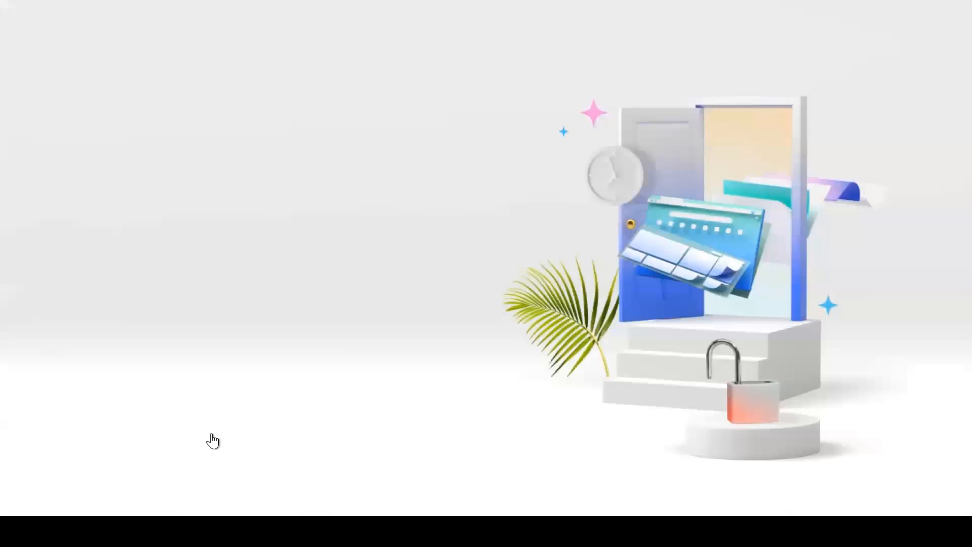
left_click(205, 439)
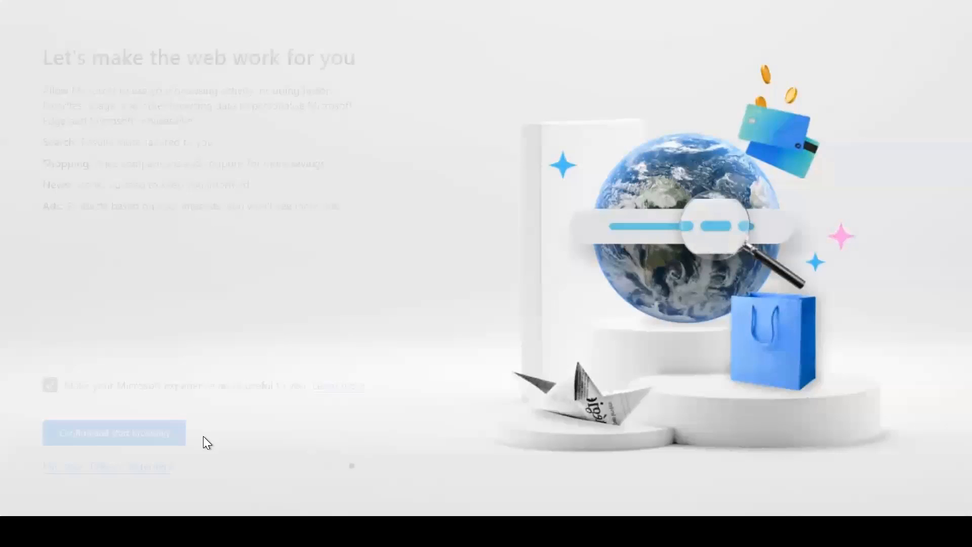
left_click(122, 439)
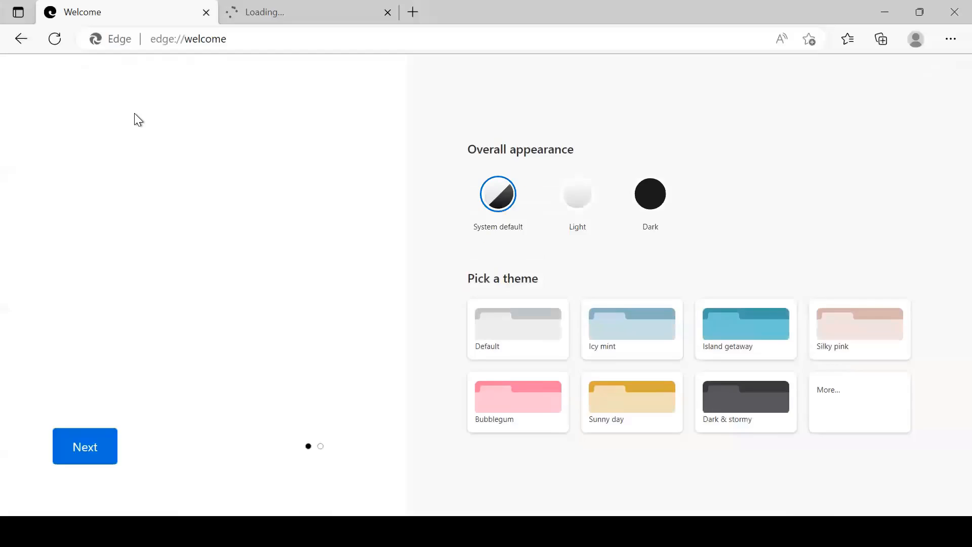
Load localhost in an InPrivate window on VM02 to check its welcome page, and minimize that remote session
key("ctrl+shift+n")
type("localhost")
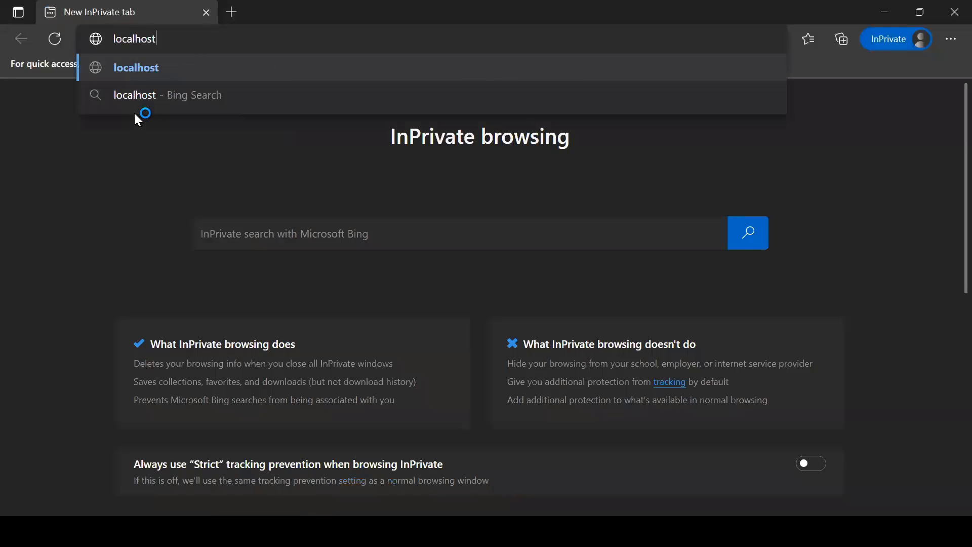
key("Return")
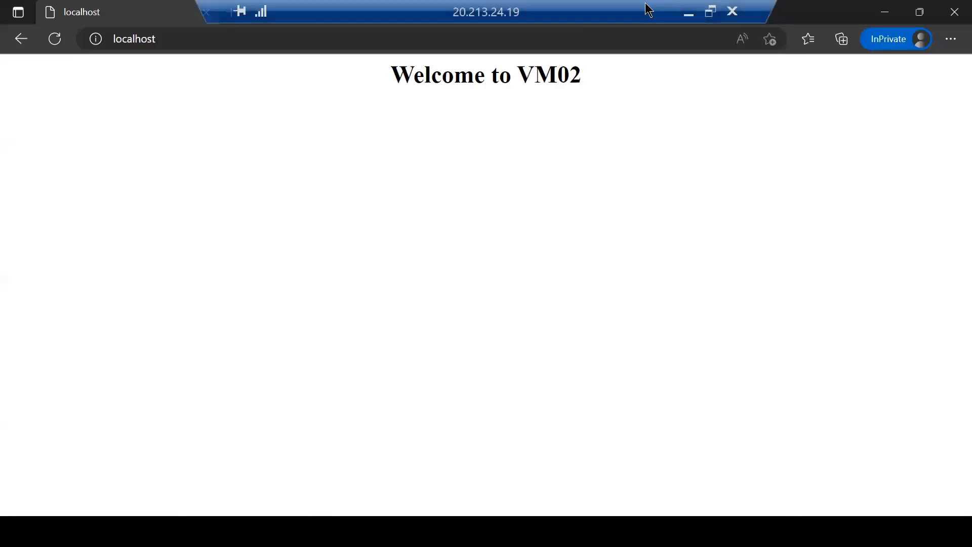
left_click(685, 10)
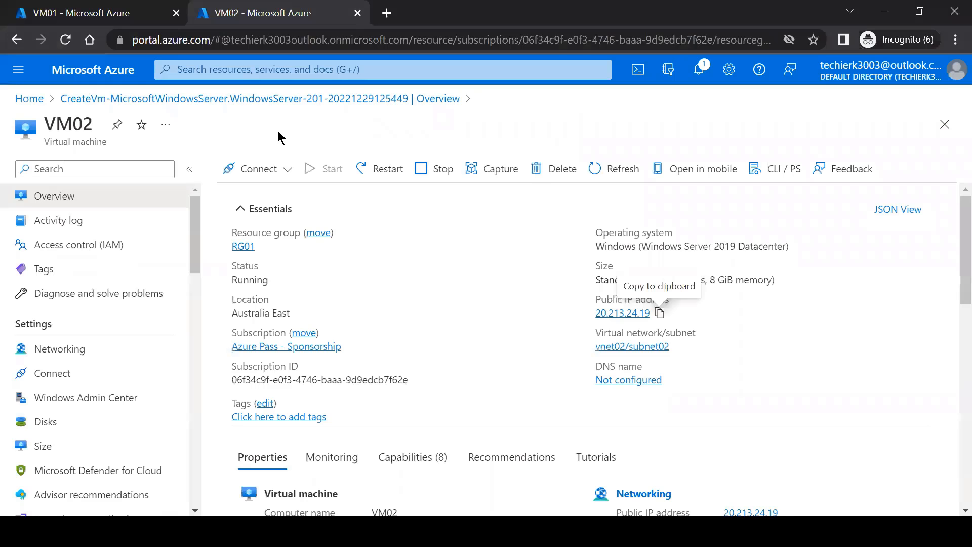
Copy VM01's public IP address from its Azure overview and open it in a new browser tab to test external access
left_click(101, 13)
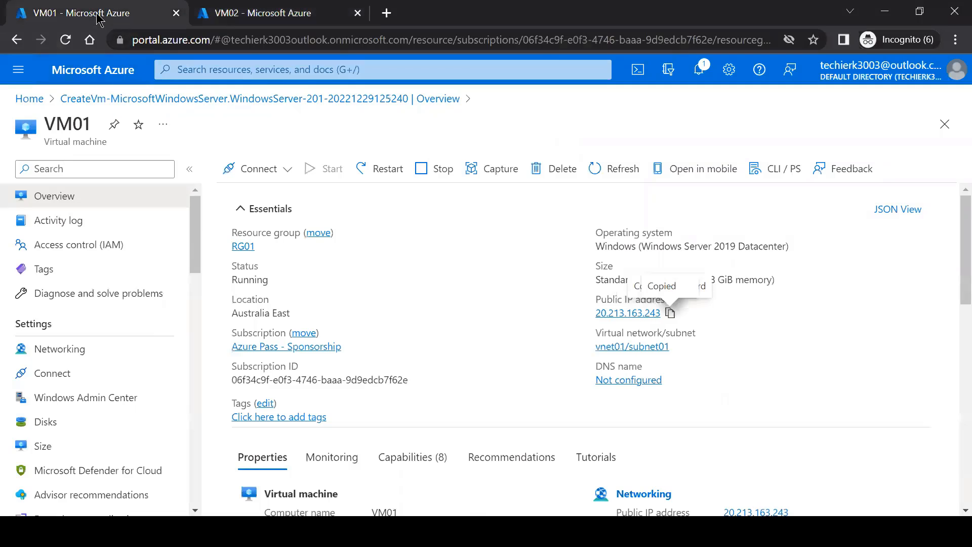
left_click(672, 314)
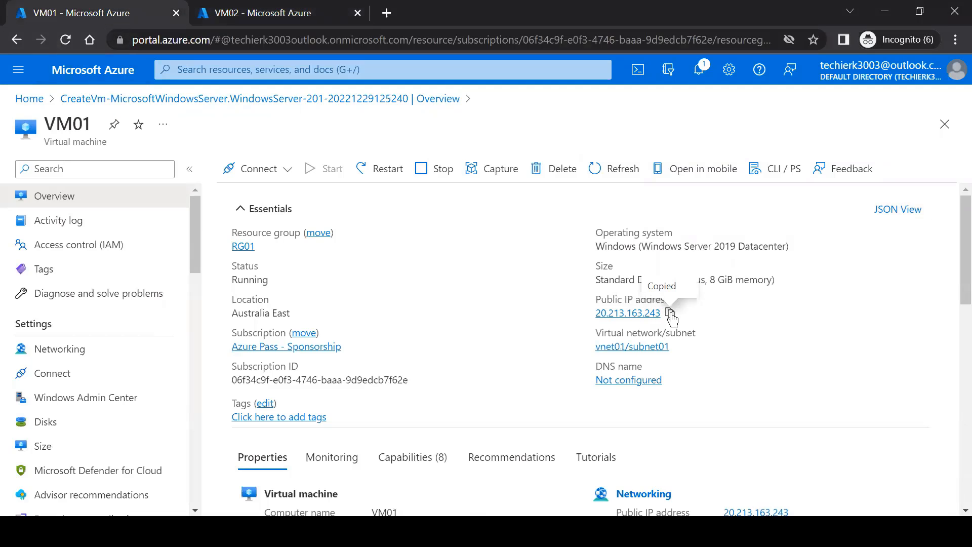
left_click(387, 13)
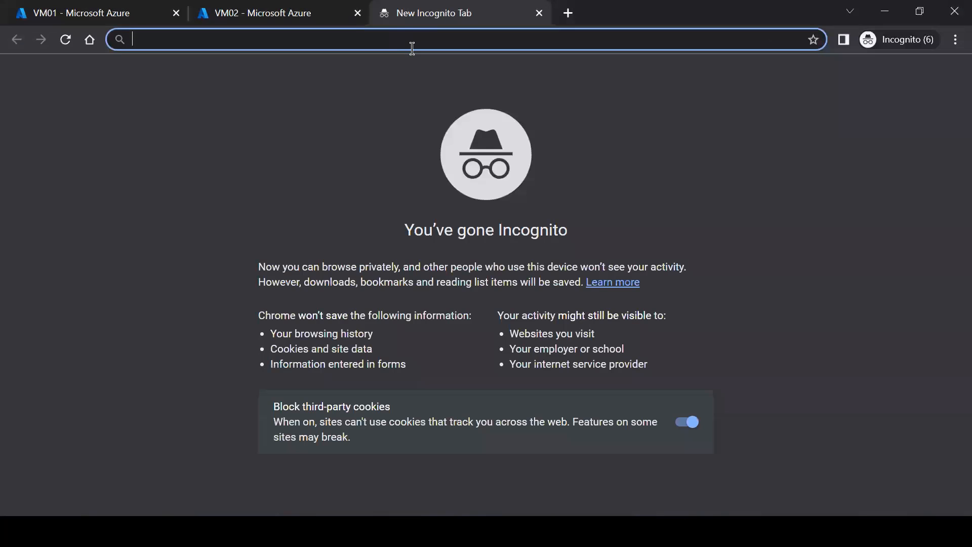
key("ctrl+v")
key("Return")
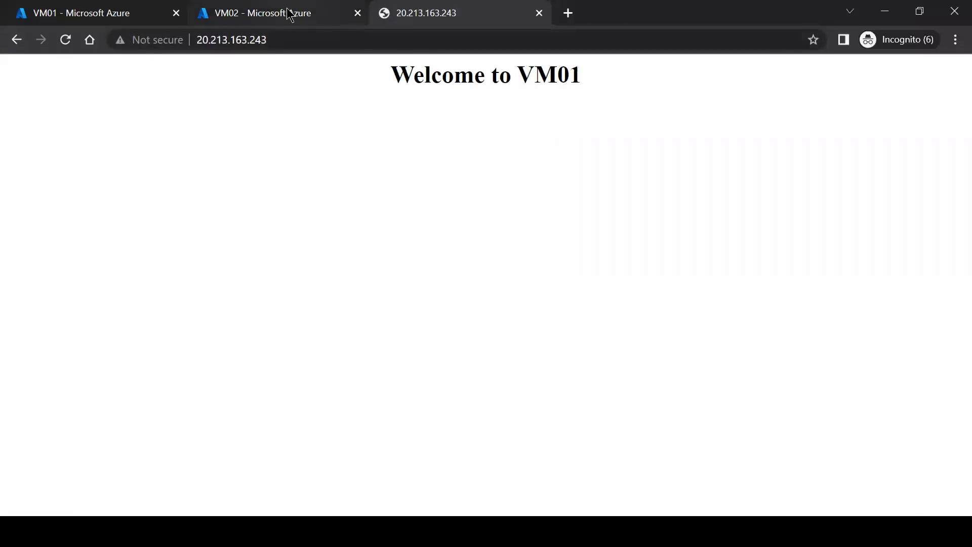
Copy VM02's public IP address from its Azure overview and open it in another new browser tab
left_click(287, 12)
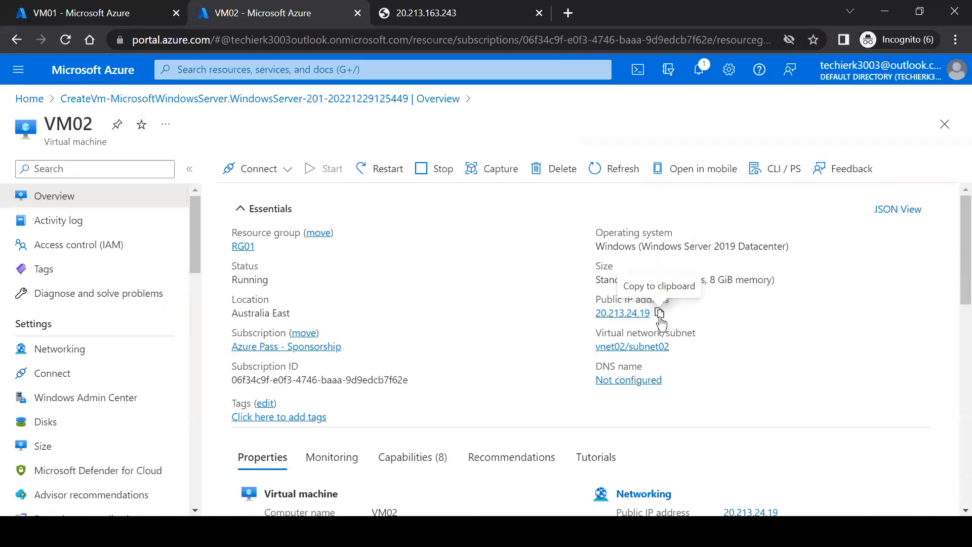
left_click(659, 314)
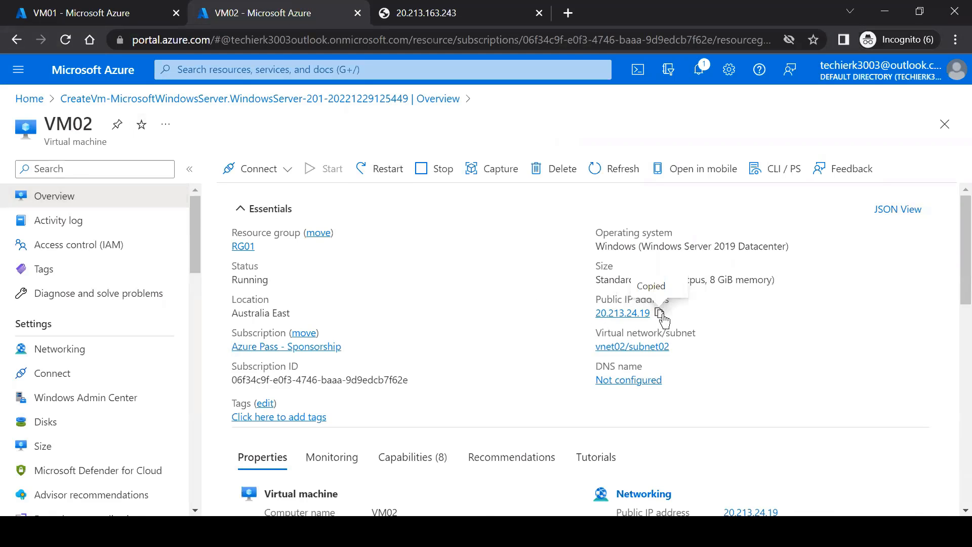
left_click(577, 13)
key("ctrl+v")
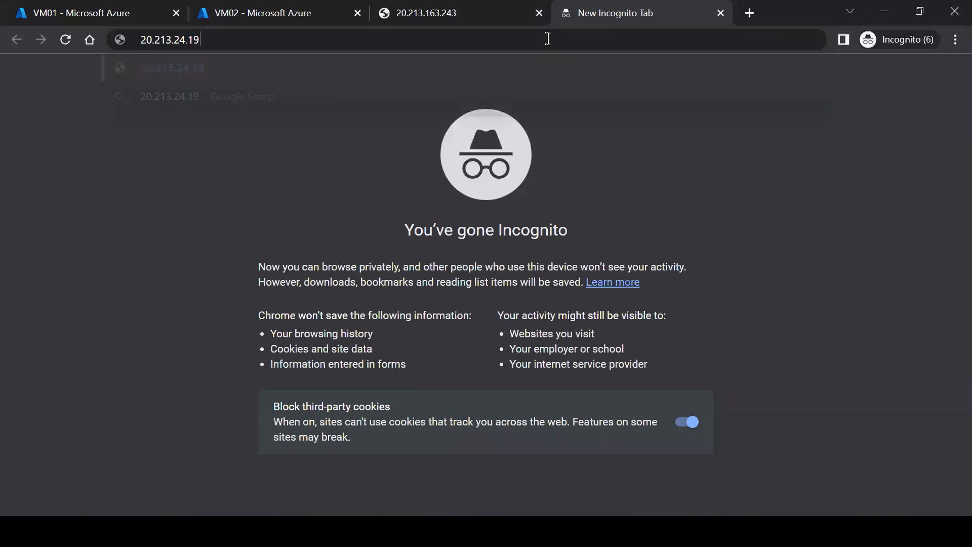
key("Return")
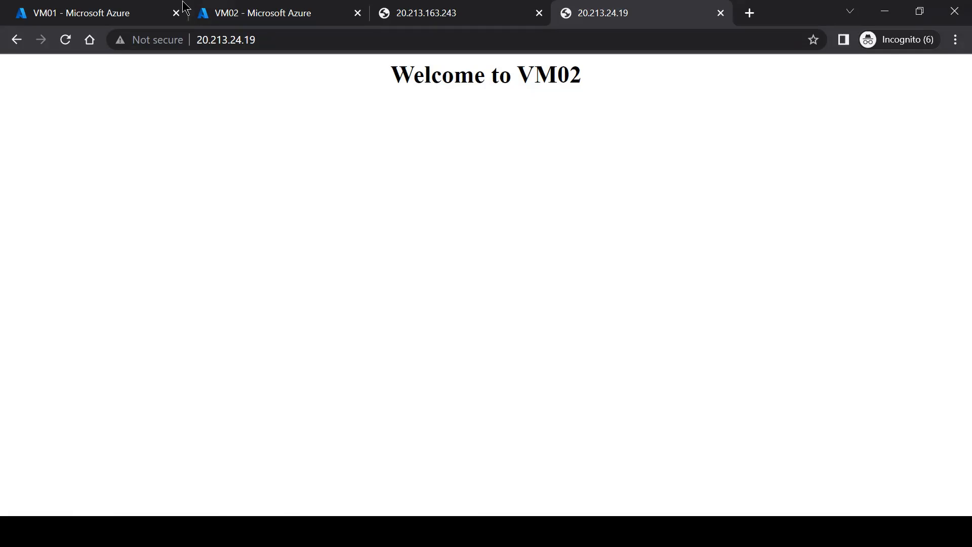
Locate and select VM02's private IP address in the networking properties of its Azure overview
left_click(267, 8)
scroll(759, 322, "down", 5)
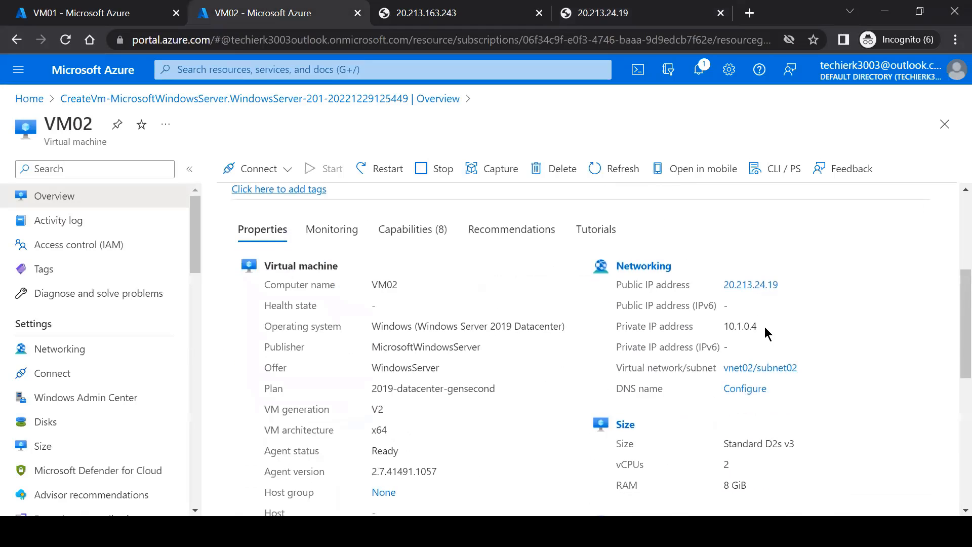
left_click_drag(758, 327, 724, 327)
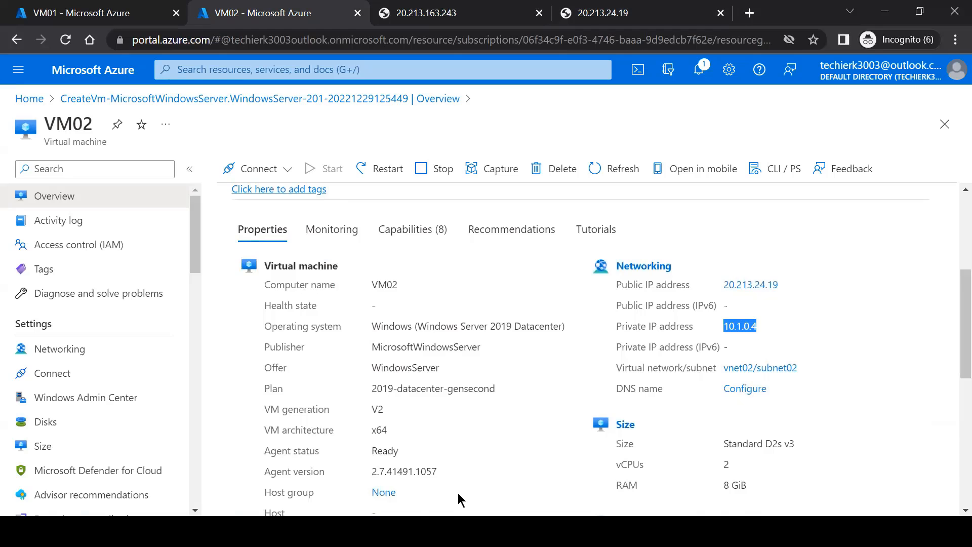
In the VM01 session, try to open VM02's site at its private address 10.1.0.4 in a new InPrivate tab
left_click(450, 531)
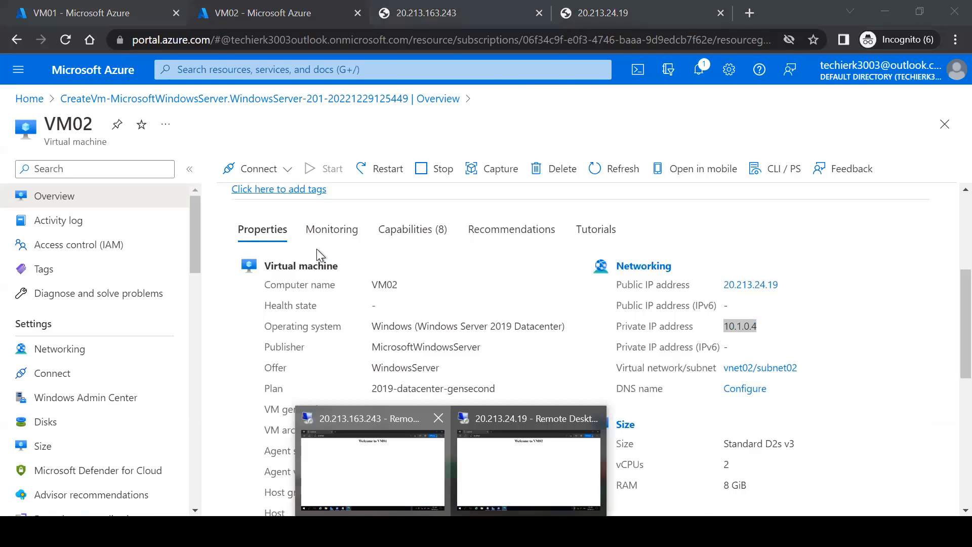
left_click(373, 469)
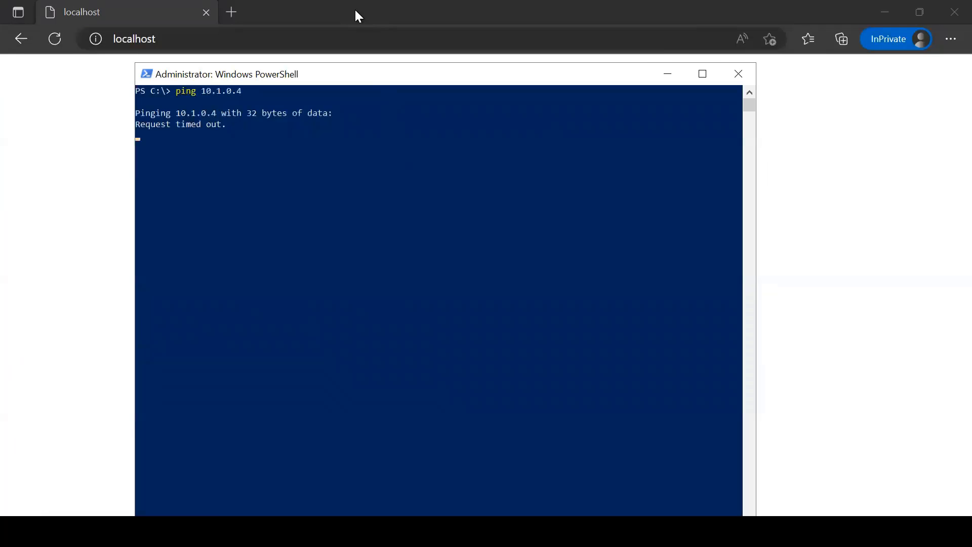
left_click(357, 15)
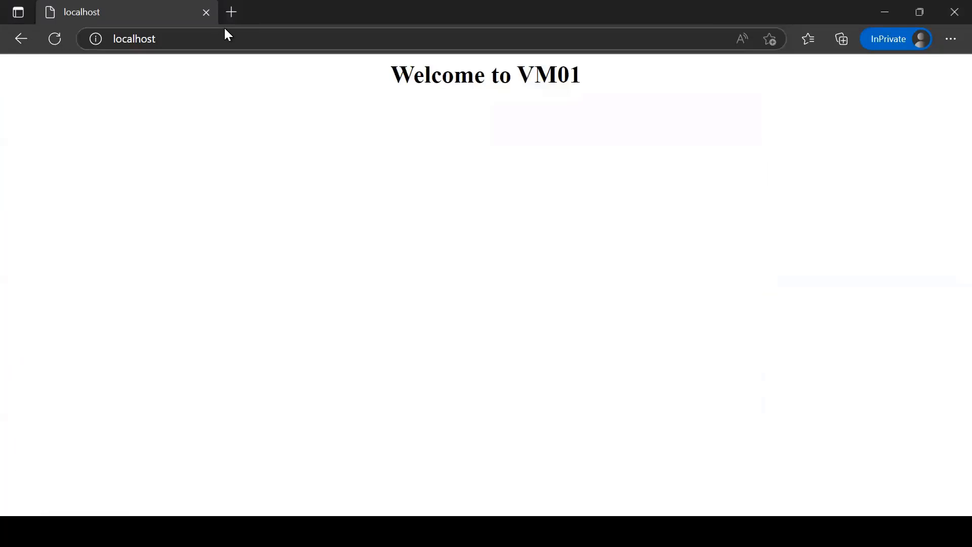
left_click(232, 11)
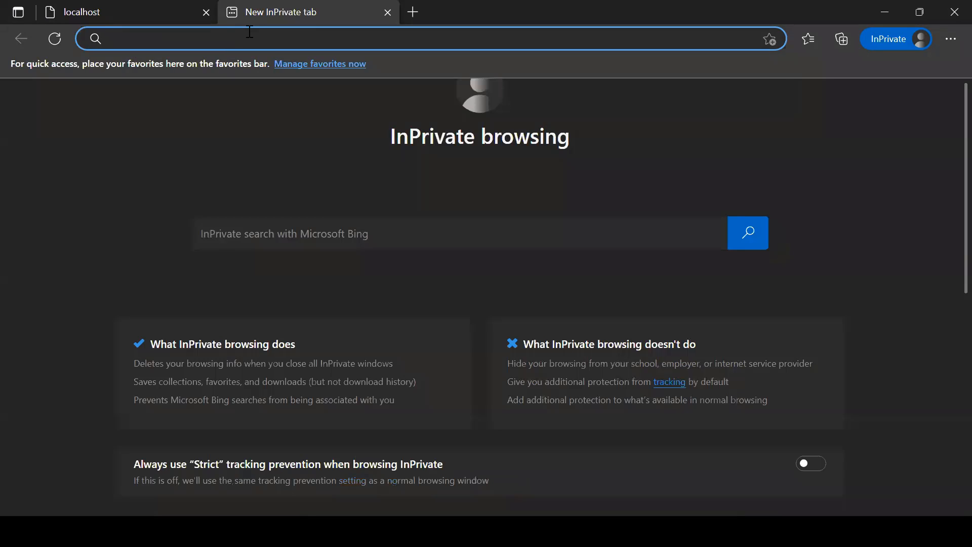
type("10.1.0.4")
key("Return")
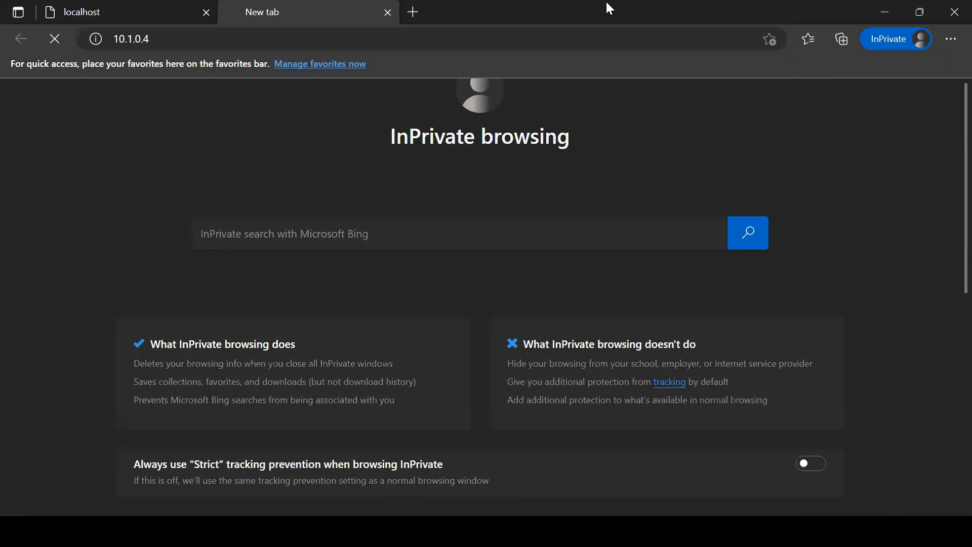
Leave the VM01 session and select VM01's private IP address in the networking properties of its Azure overview
mouse_move(607, 2)
left_click(688, 7)
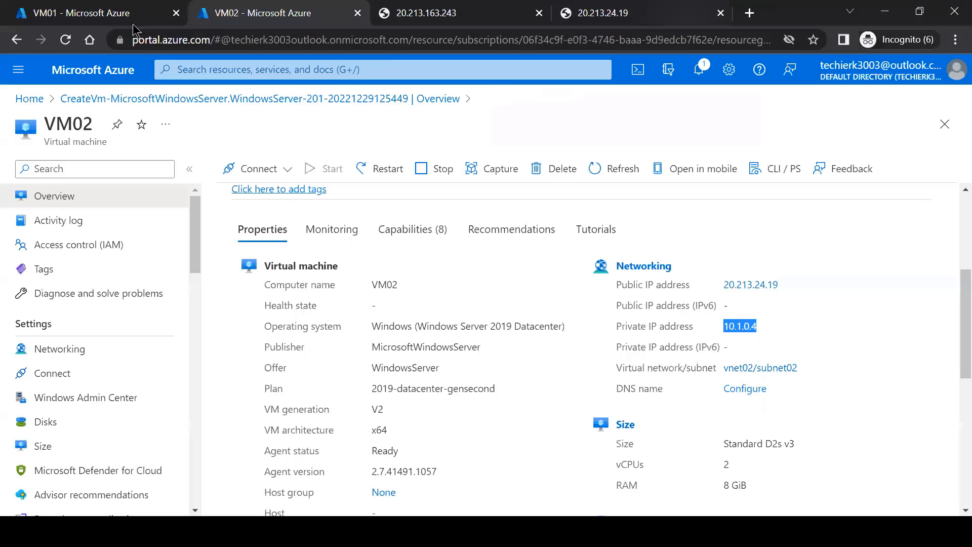
left_click(85, 19)
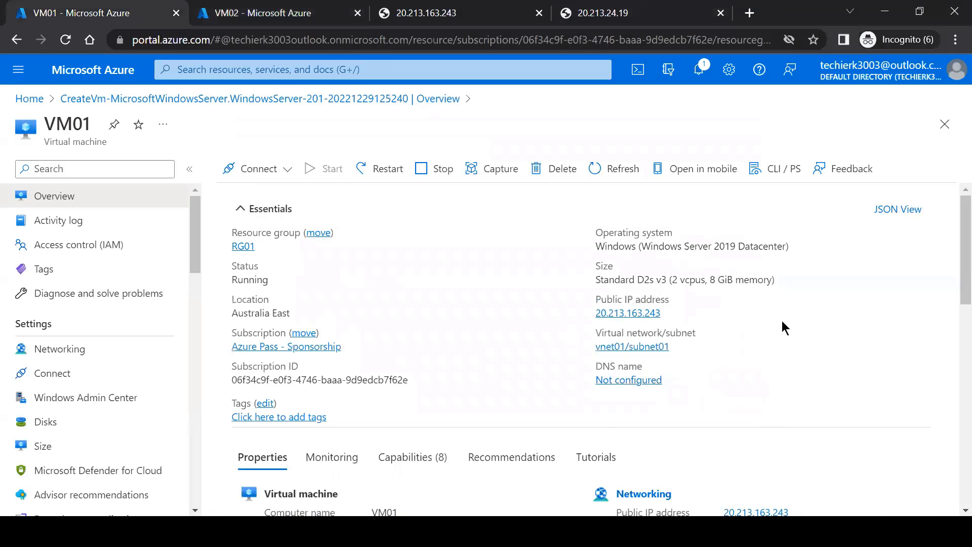
scroll(783, 327, "down", 5)
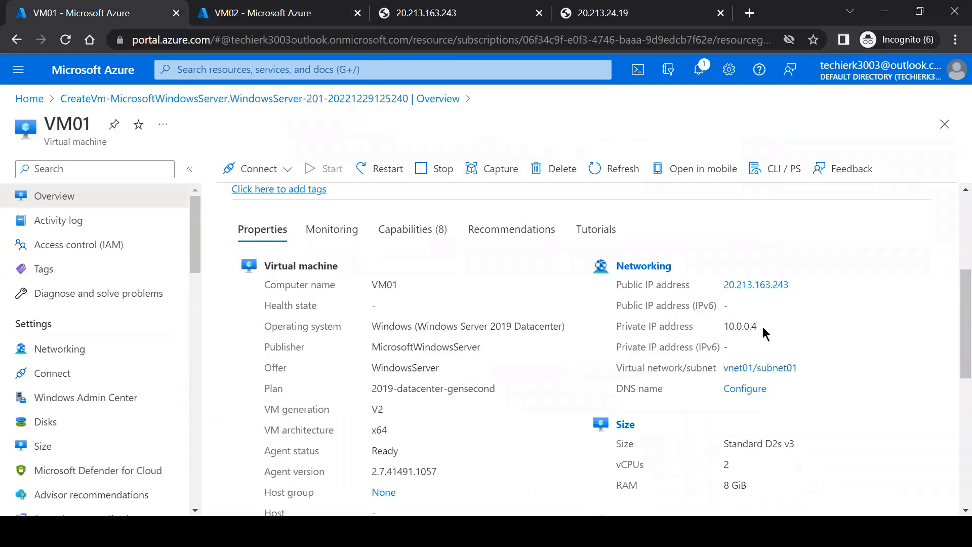
left_click_drag(762, 328, 724, 327)
In the VM02 session, try to open VM01's site at its private address 10.0.0.4 in a new InPrivate tab
left_click(522, 455)
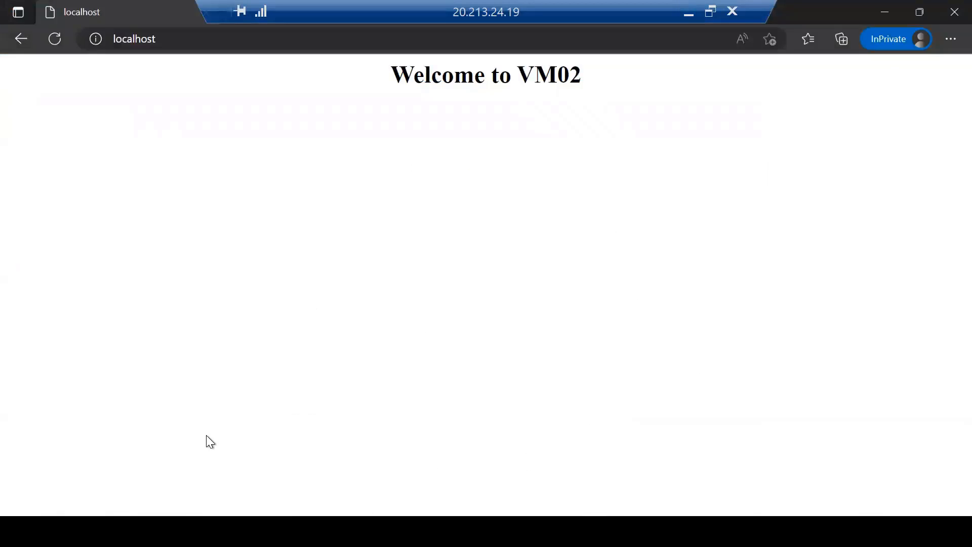
left_click(227, 531)
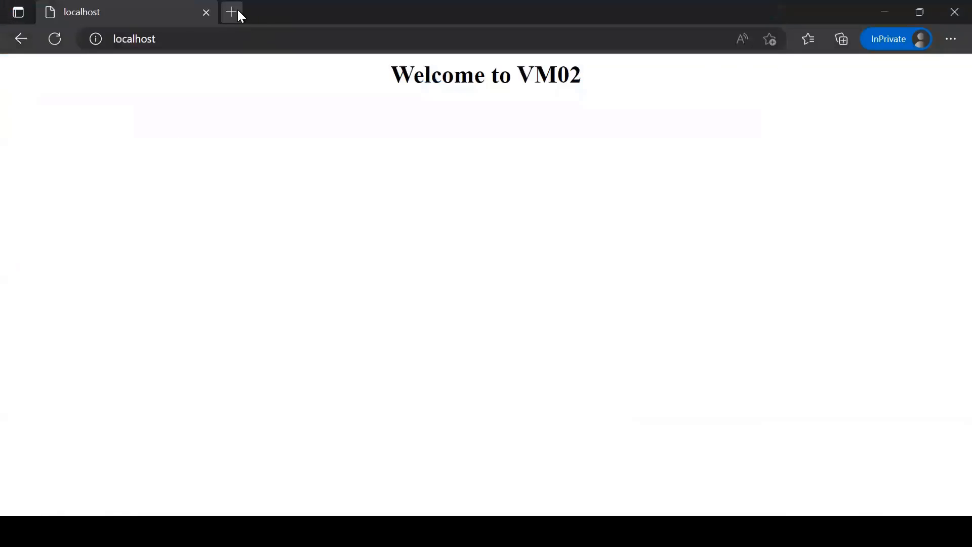
left_click(236, 10)
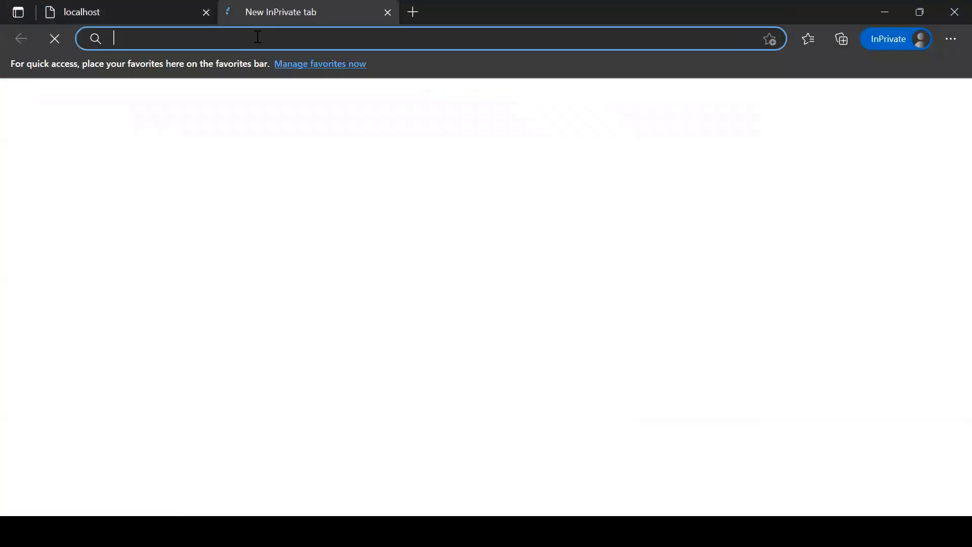
type("10.0.0.4")
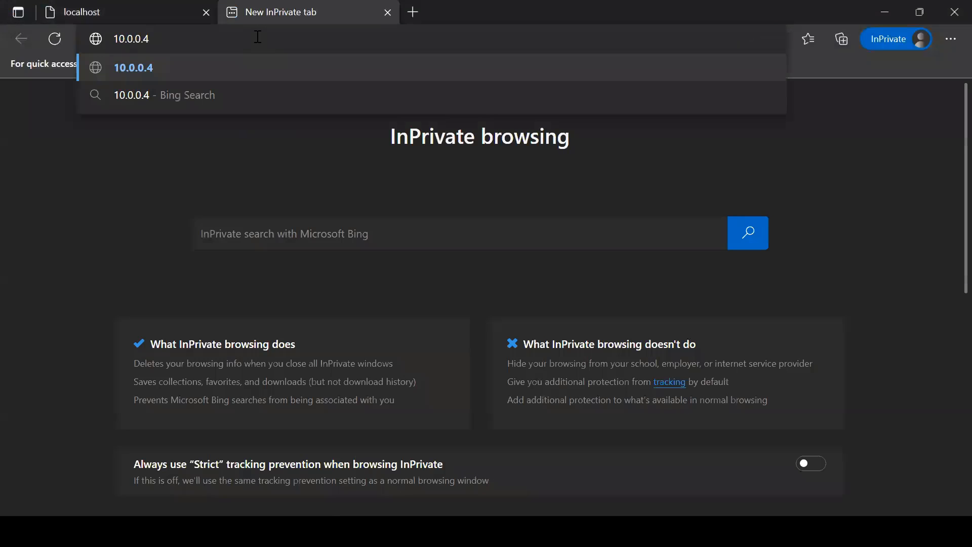
key("Return")
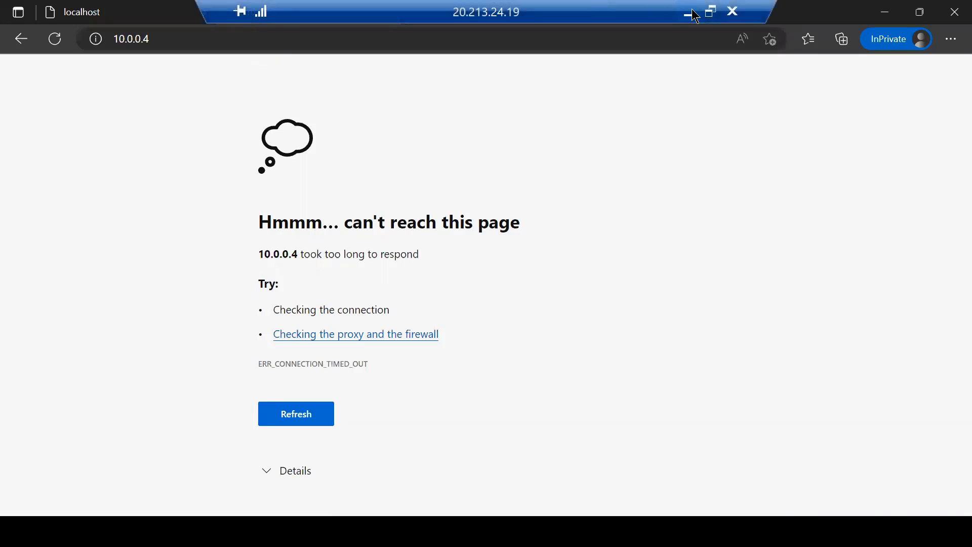
Return to the Azure portal and open VM01's networking settings by way of the virtual machines list
left_click(652, 5)
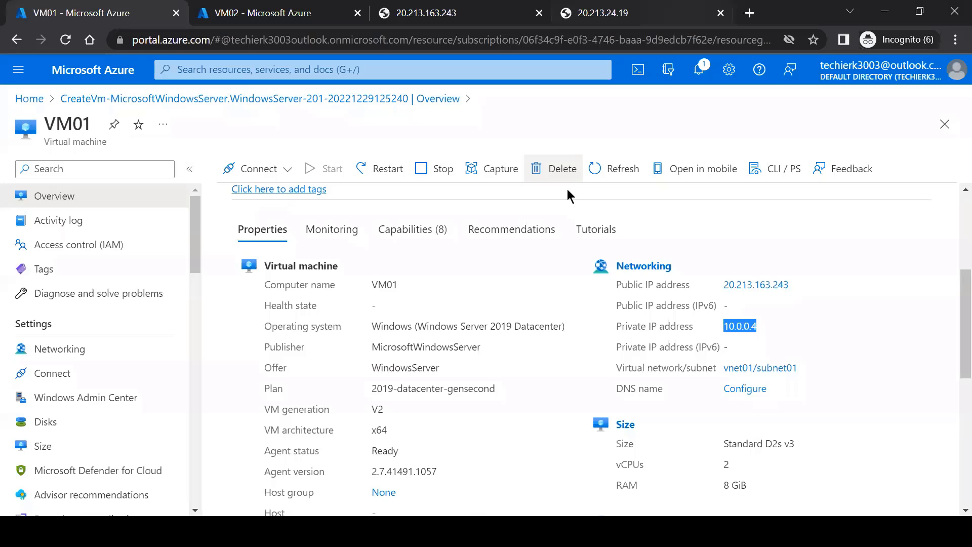
left_click(28, 98)
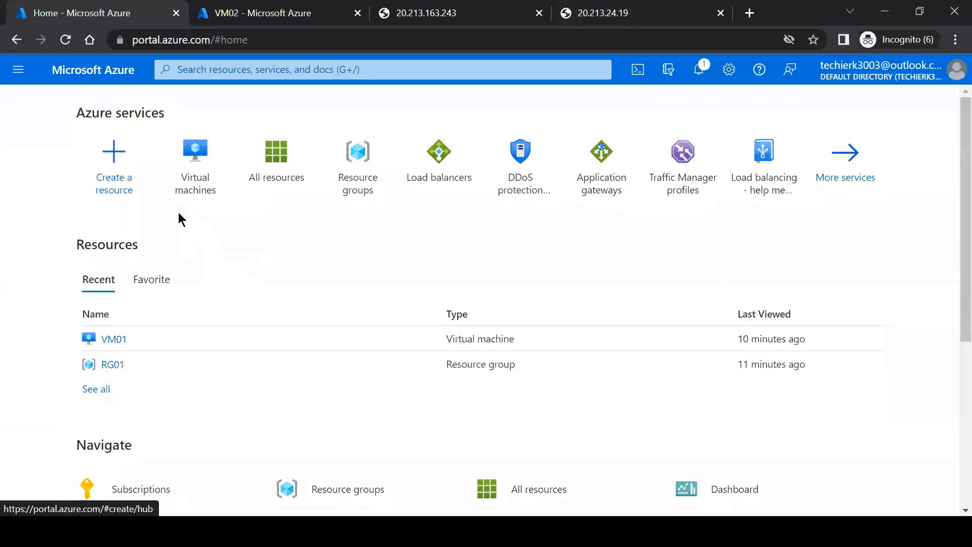
left_click(203, 174)
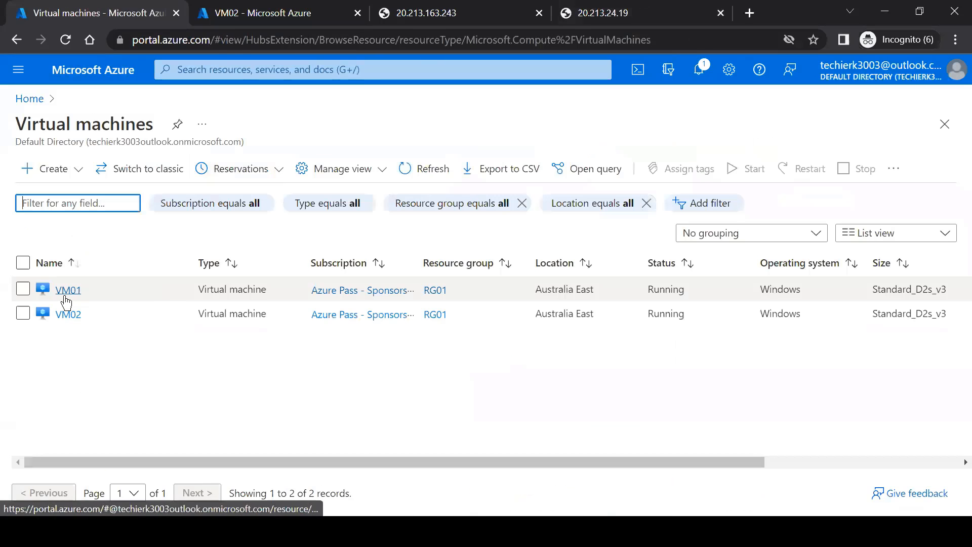
left_click(65, 293)
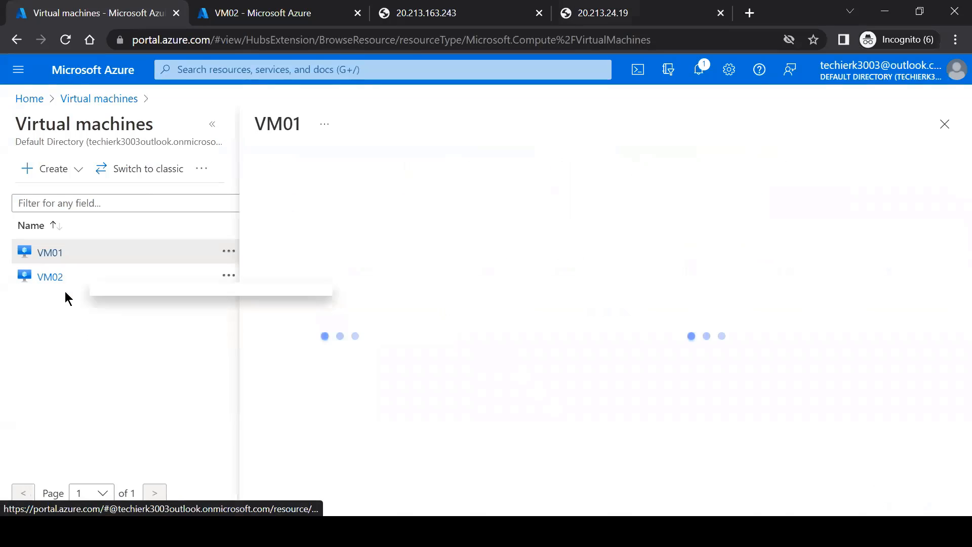
left_click(212, 124)
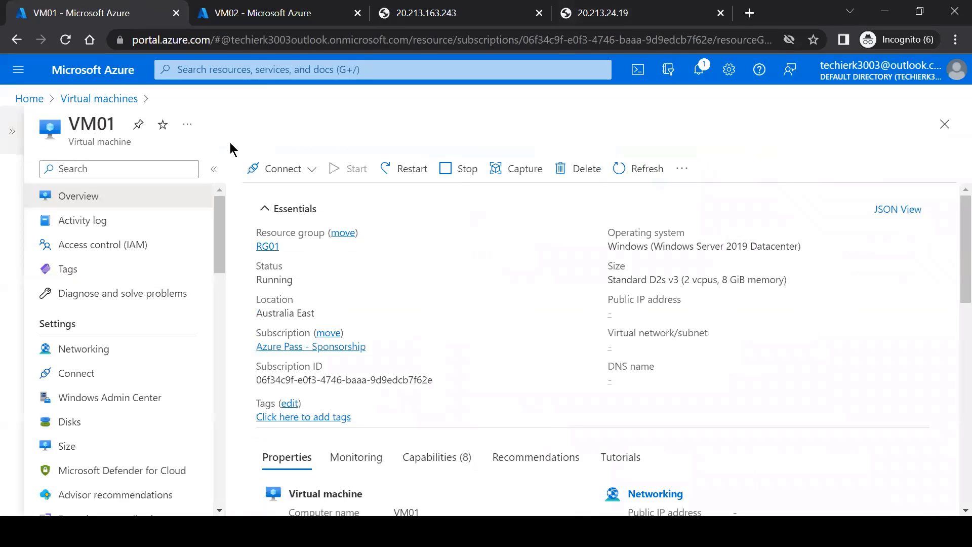
left_click(106, 353)
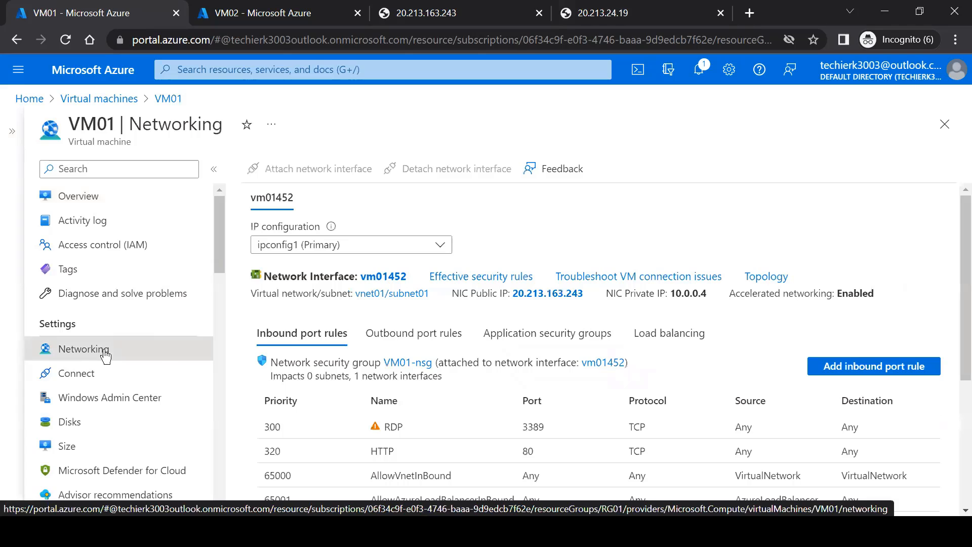
Open VM01's virtual network, vnet01, and show its peerings
left_click(393, 294)
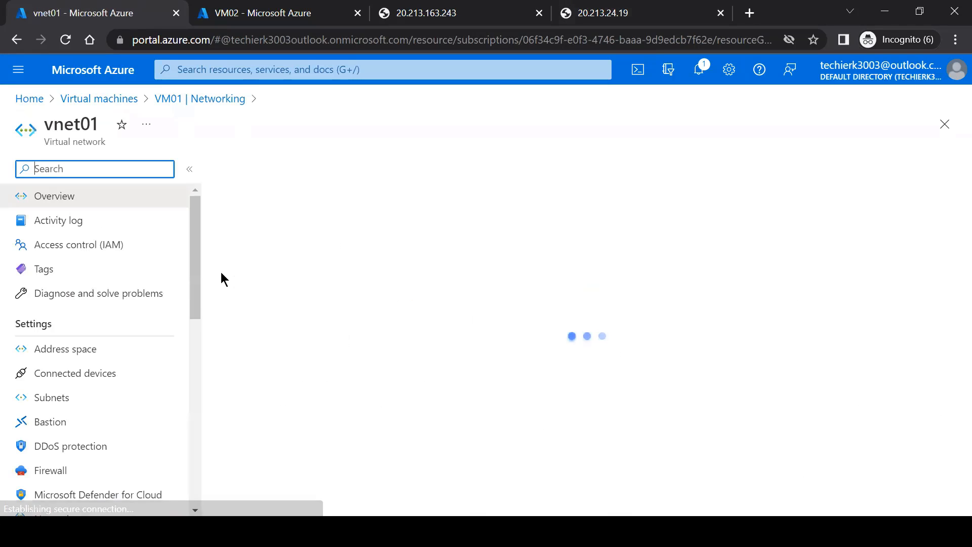
left_click_drag(199, 257, 194, 329)
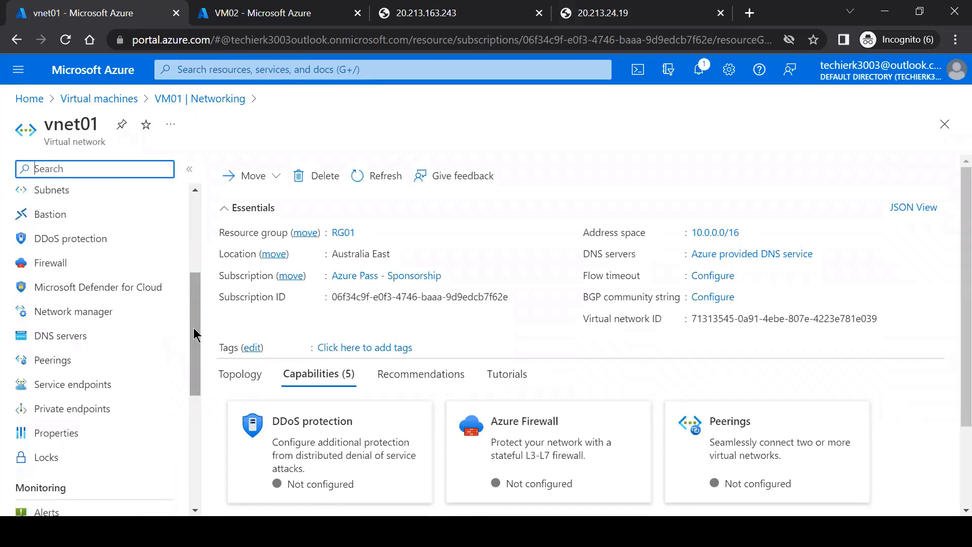
left_click(92, 370)
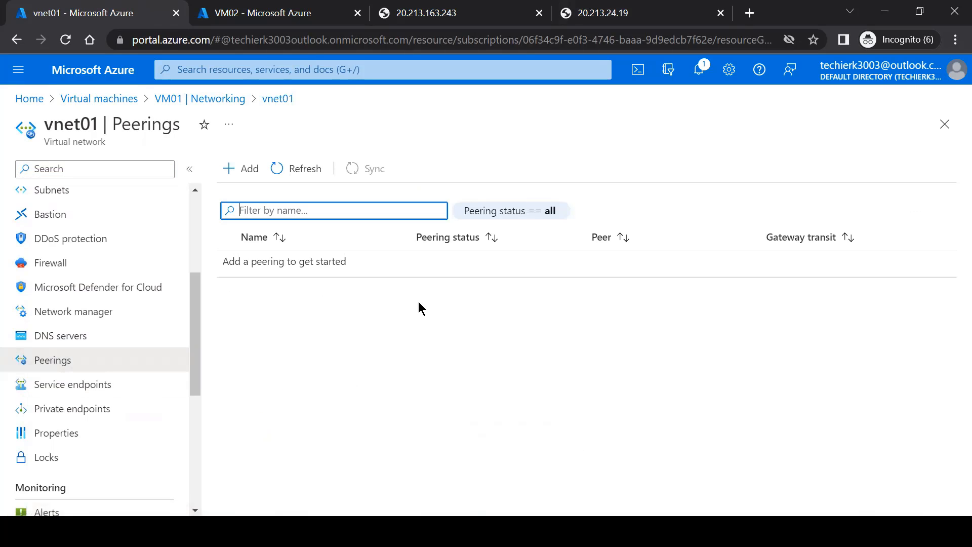
In the VM02 browser tab, open vnet02 from VM02's networking settings and show its peerings
left_click(276, 10)
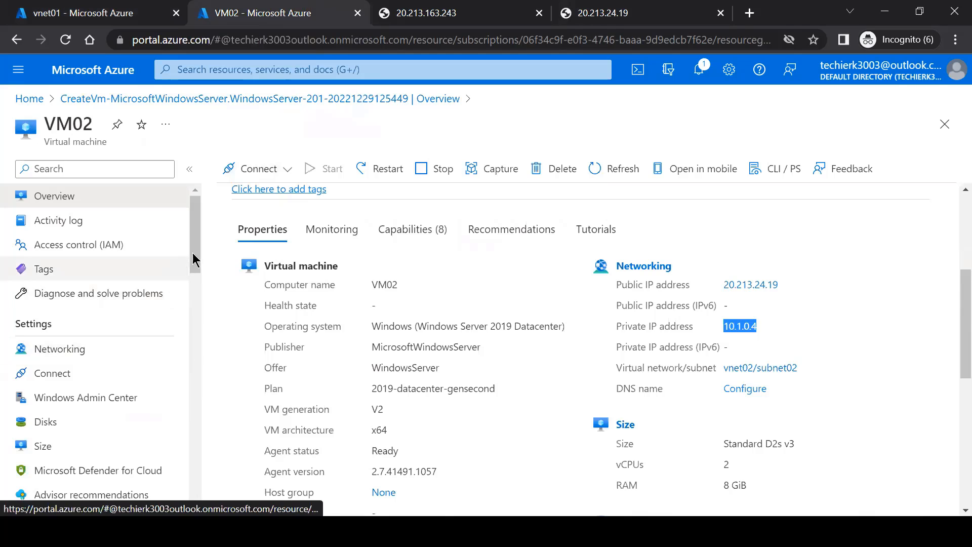
scroll(192, 260, "down", 2)
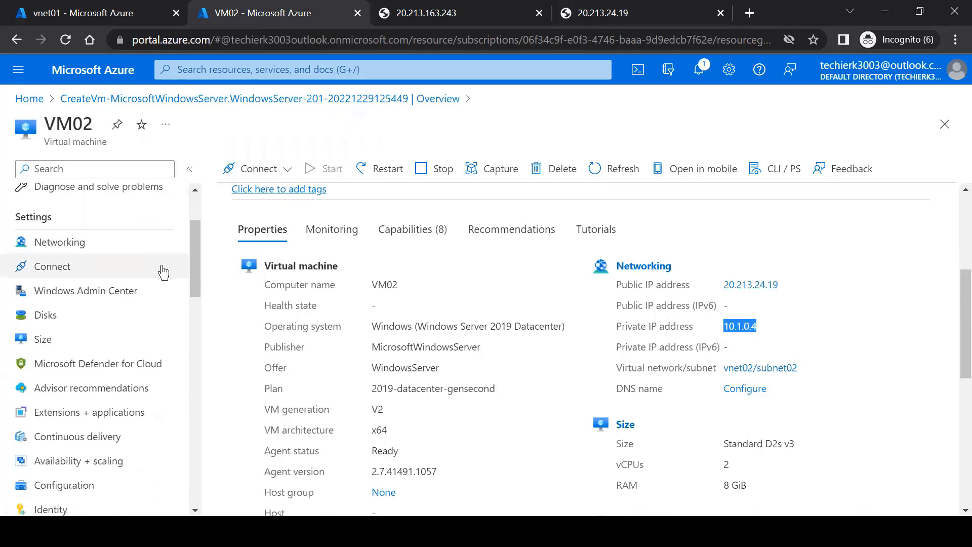
left_click(101, 249)
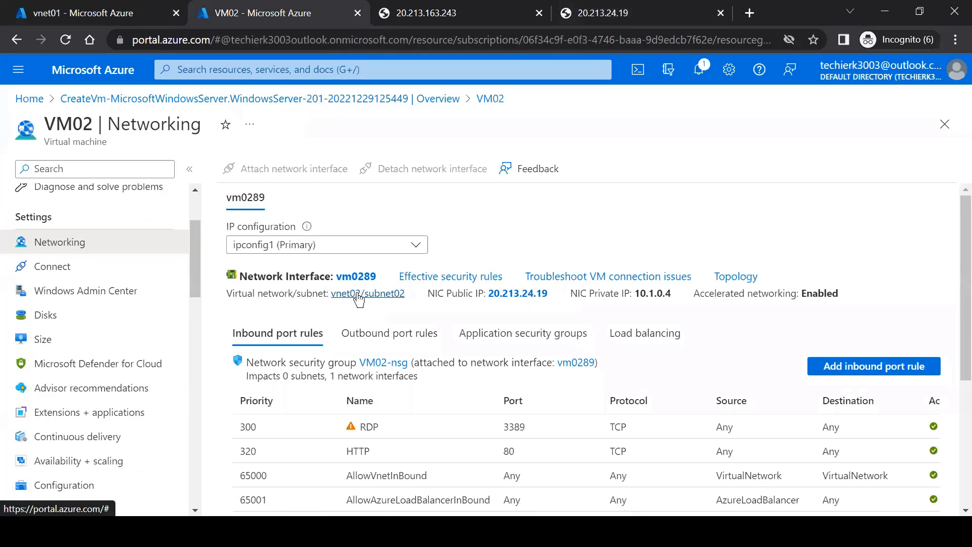
left_click(359, 300)
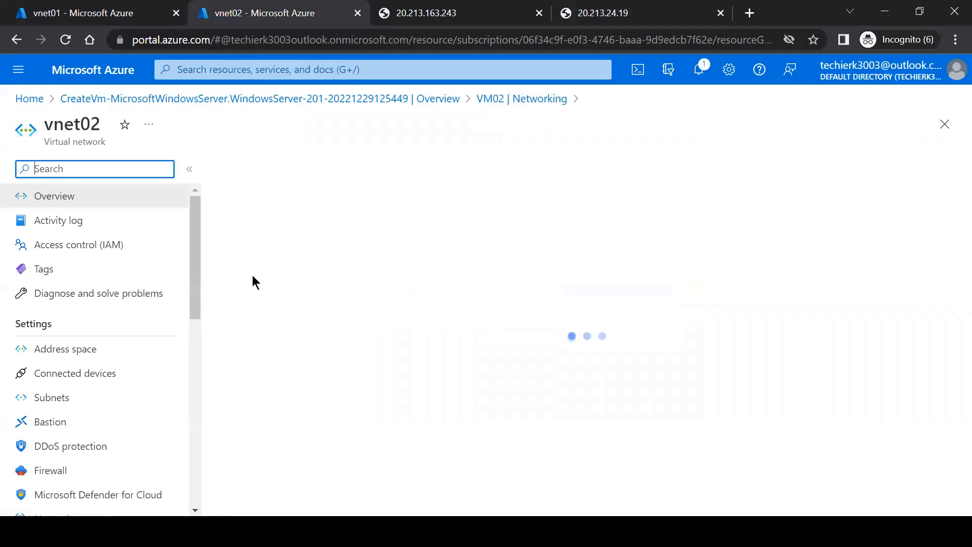
scroll(192, 334, "down", 3)
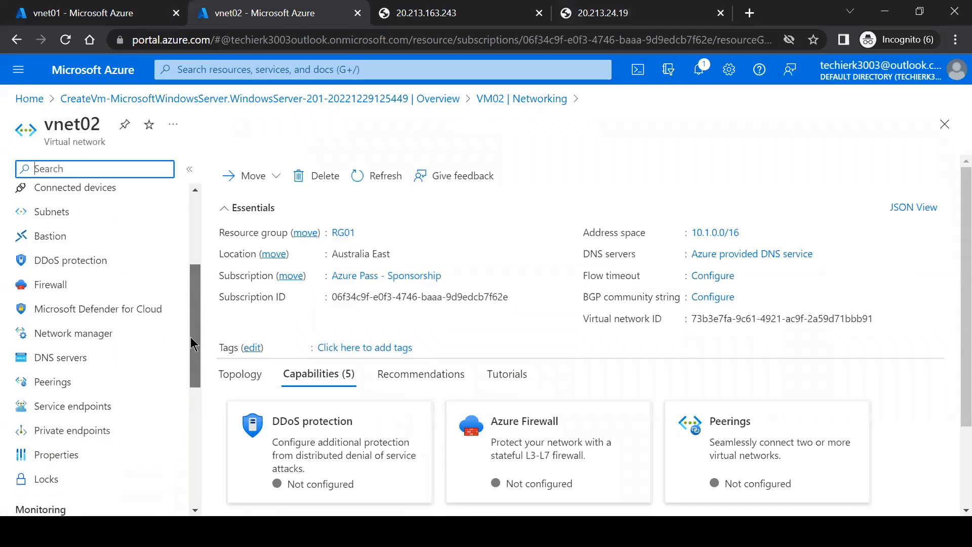
left_click(76, 377)
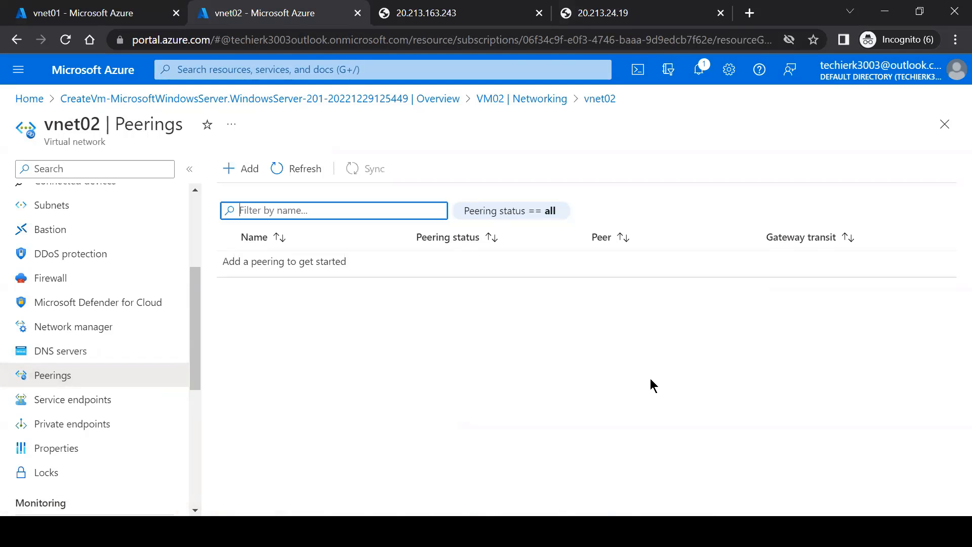
Start a new peering on vnet01, name this network's peering link vnet01-vnet02 and review its default traffic and gateway options
left_click(96, 13)
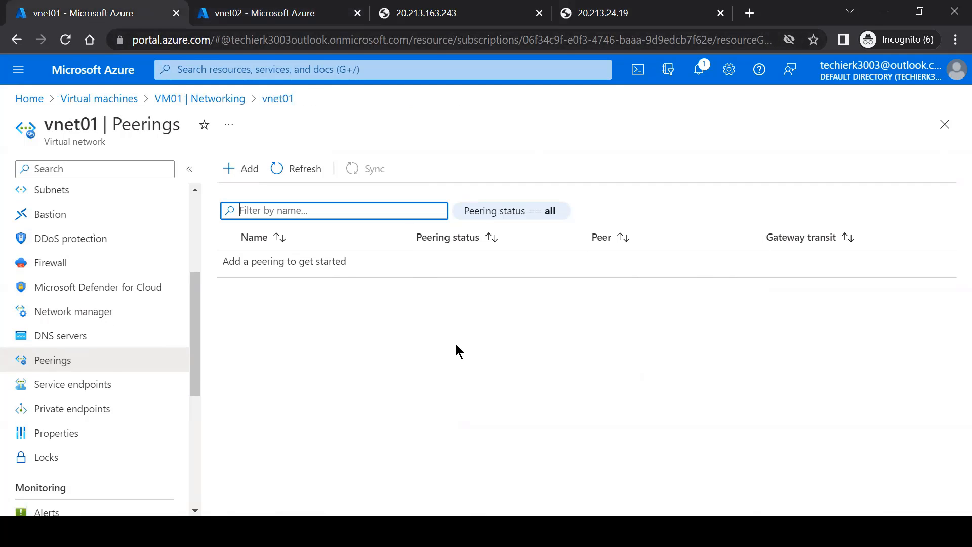
left_click(239, 168)
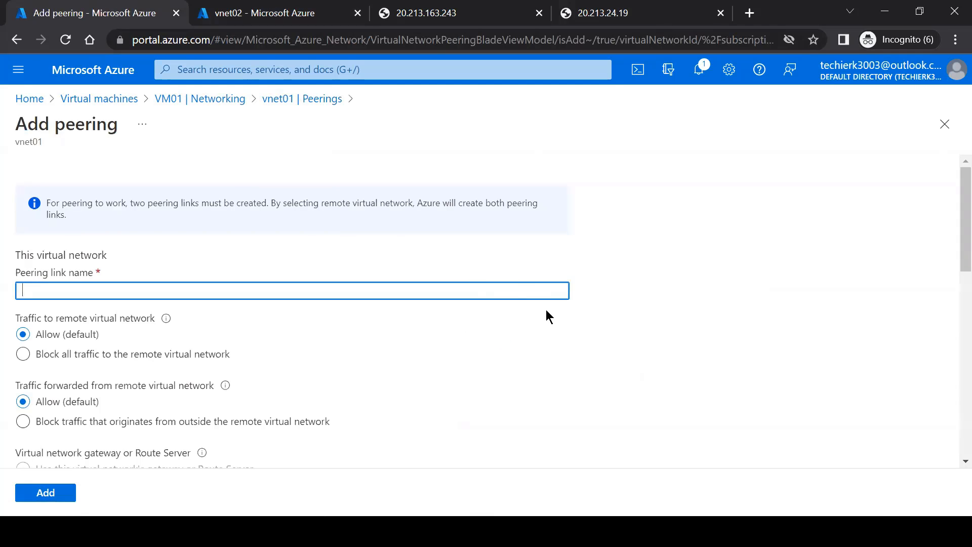
type("vnet01-vnet02")
scroll(546, 309, "down", 1)
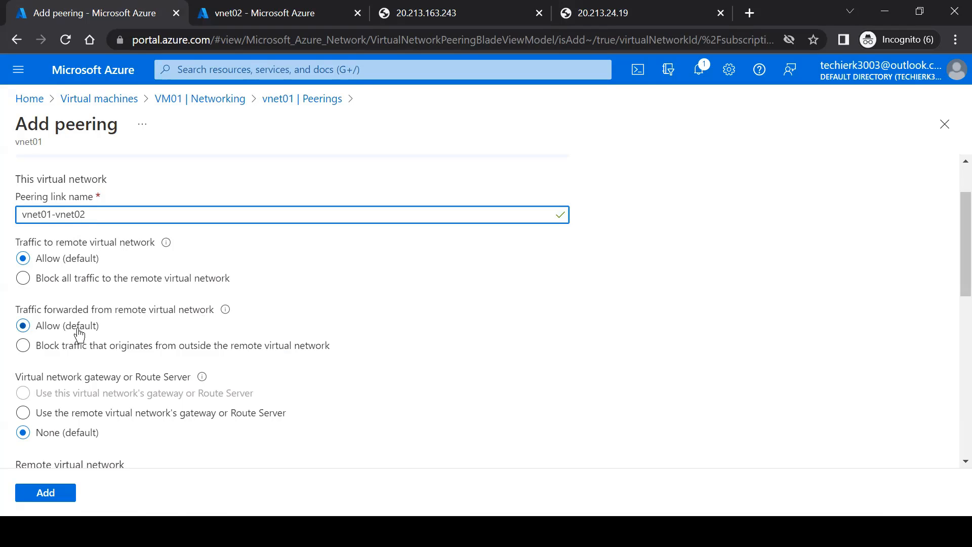
scroll(377, 318, "down", 1)
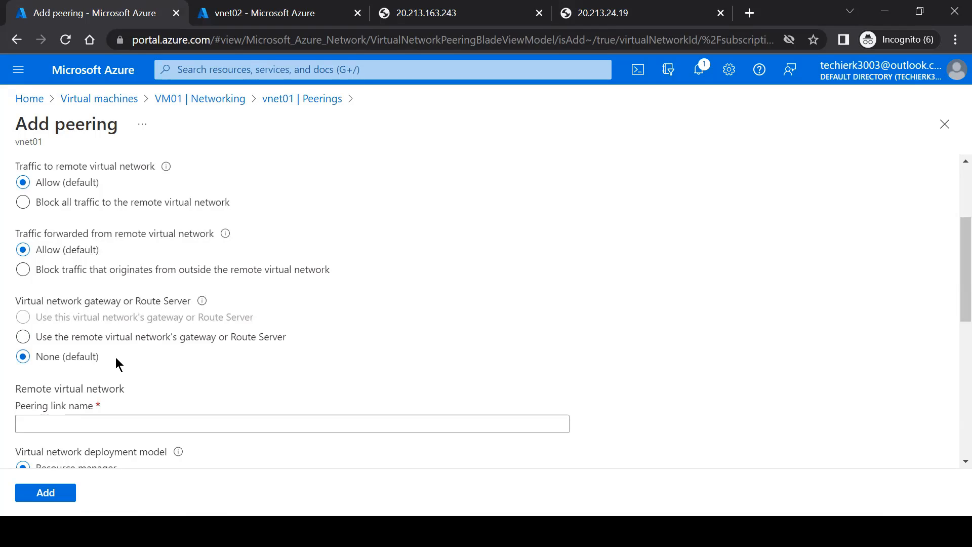
Find the remote virtual network section, refresh vnet02's peerings list in the other browser tab and return to the peering form
scroll(115, 357, "down", 3)
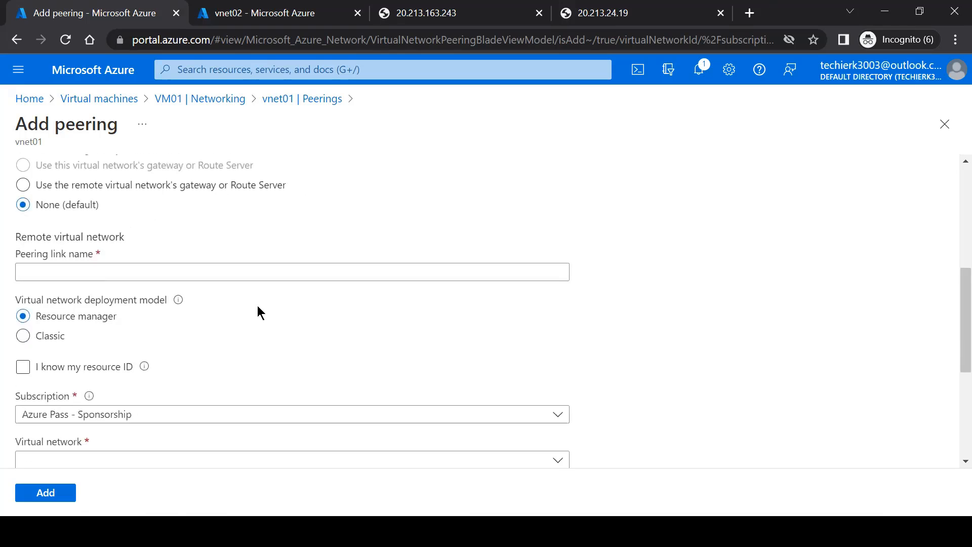
left_click_drag(15, 237, 103, 237)
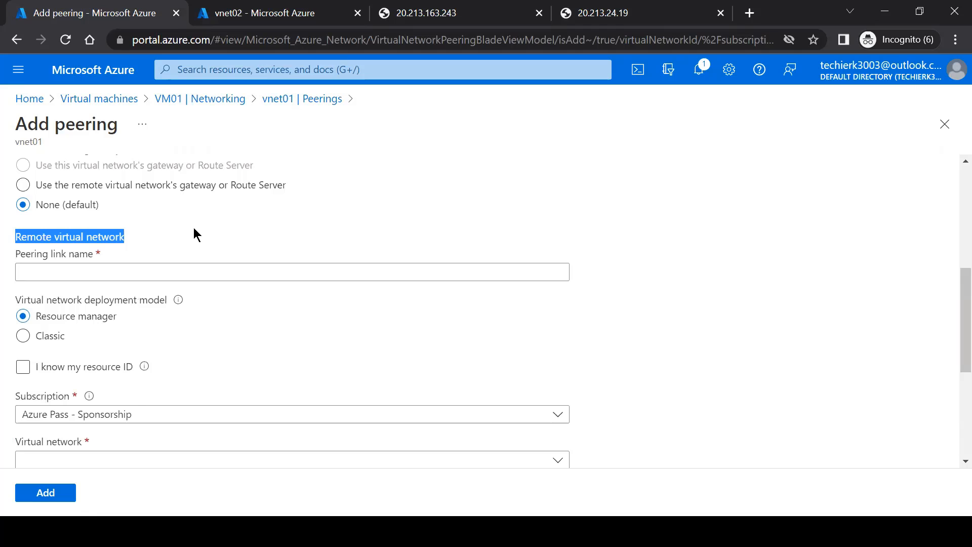
left_click(263, 15)
left_click(290, 175)
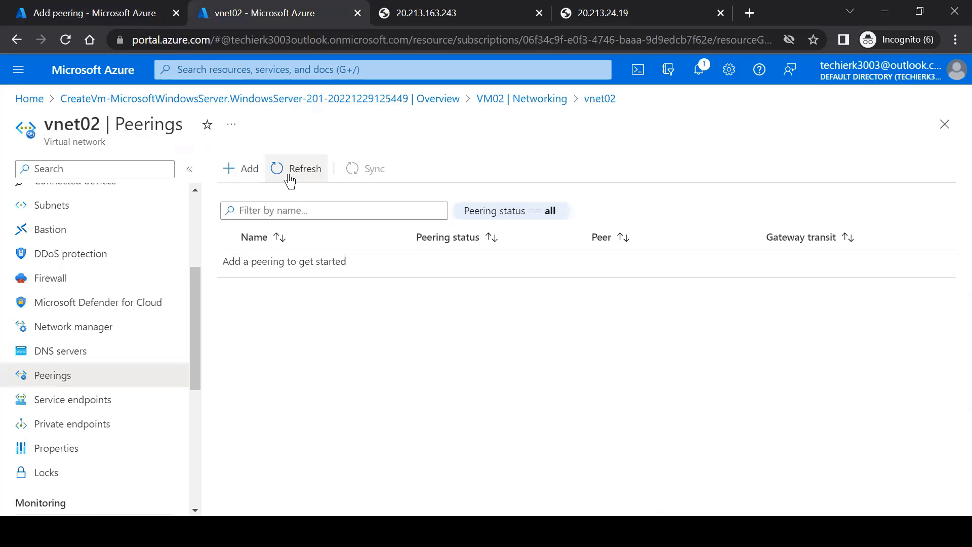
left_click(45, 13)
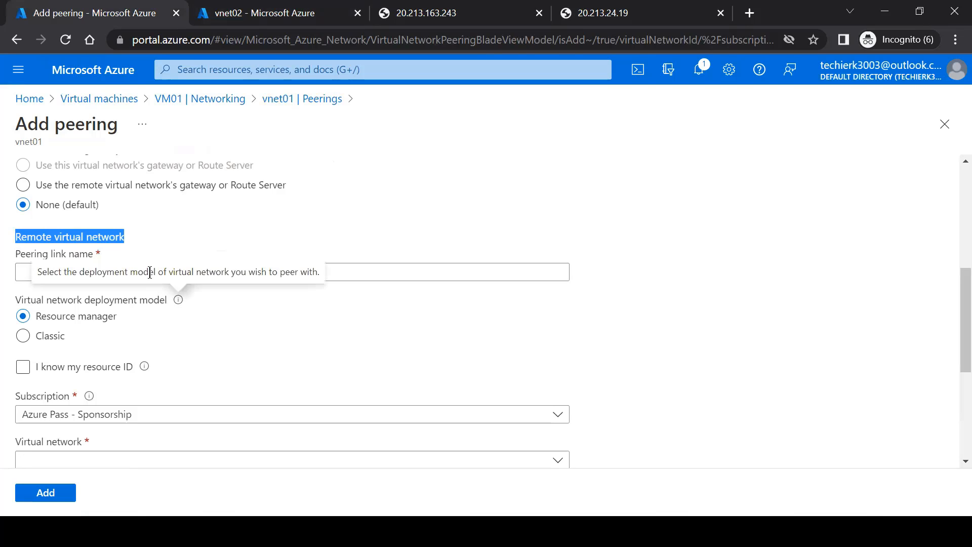
Name the remote peering link vnet02-vnet01 and choose vnet02 as the remote virtual network
left_click(357, 272)
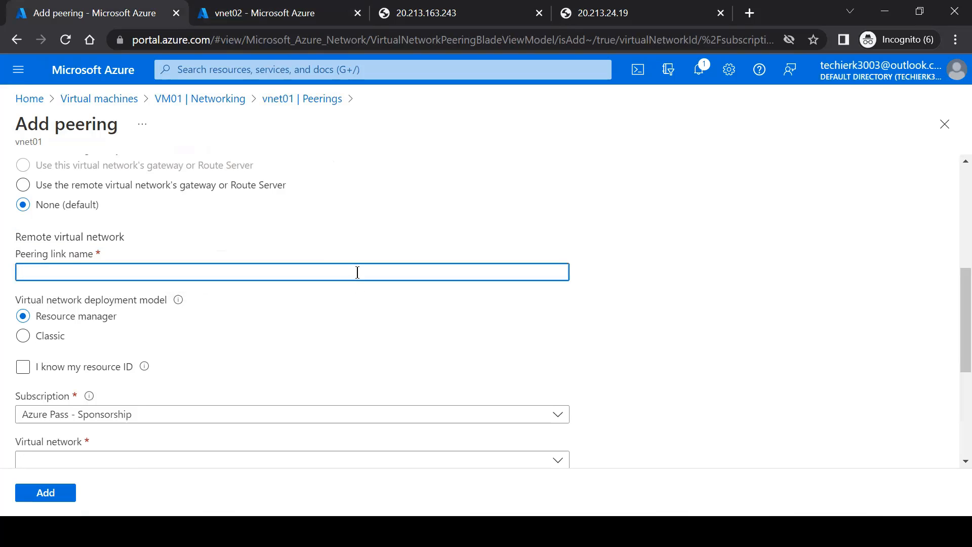
type("vnet02-vnet01")
scroll(357, 272, "down", 3)
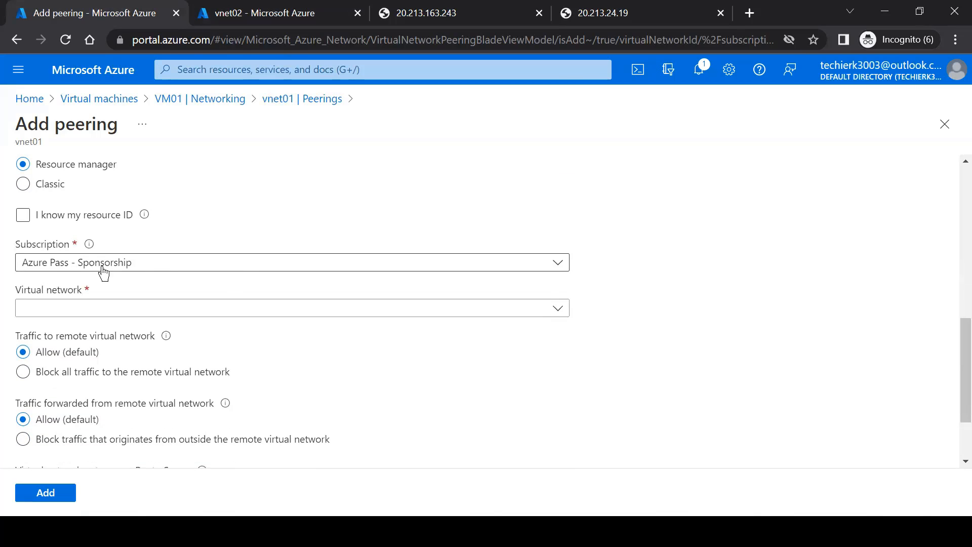
left_click(133, 315)
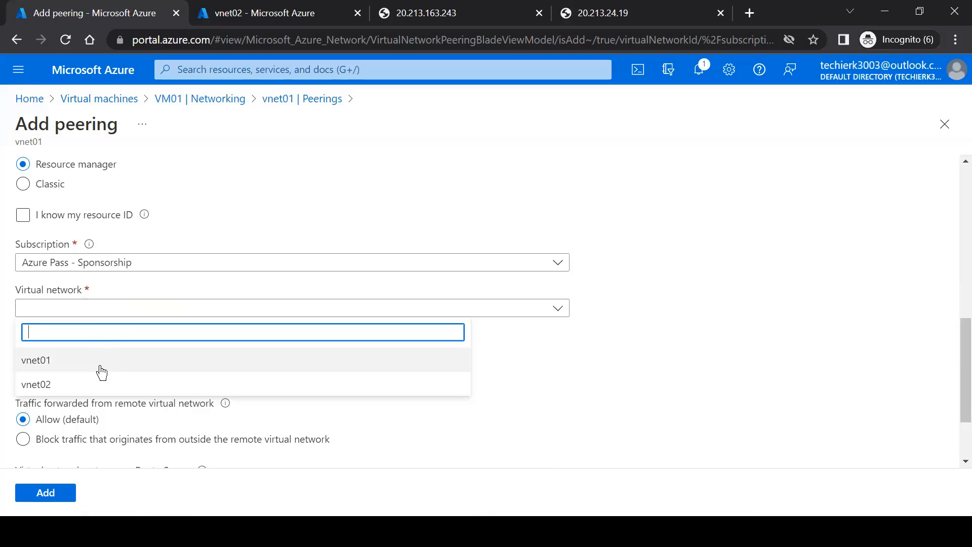
left_click(95, 388)
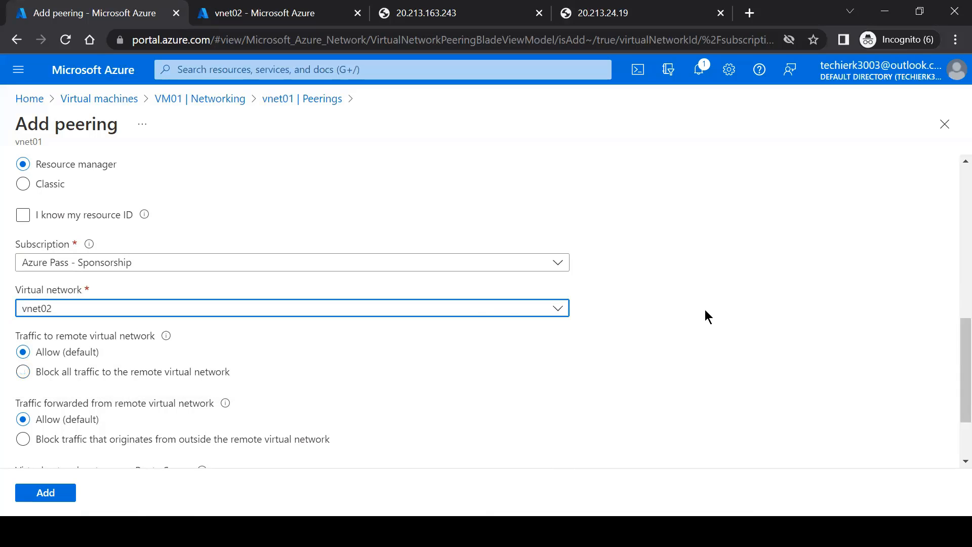
Add the peering with the default remote traffic and gateway options, and refresh the peerings lists of vnet02 and vnet01
scroll(706, 311, "down", 2)
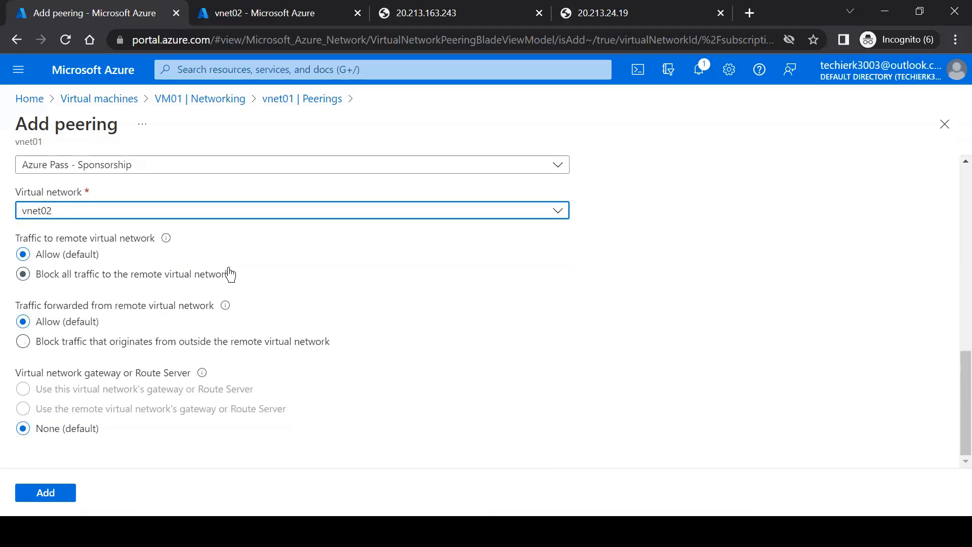
left_click(42, 491)
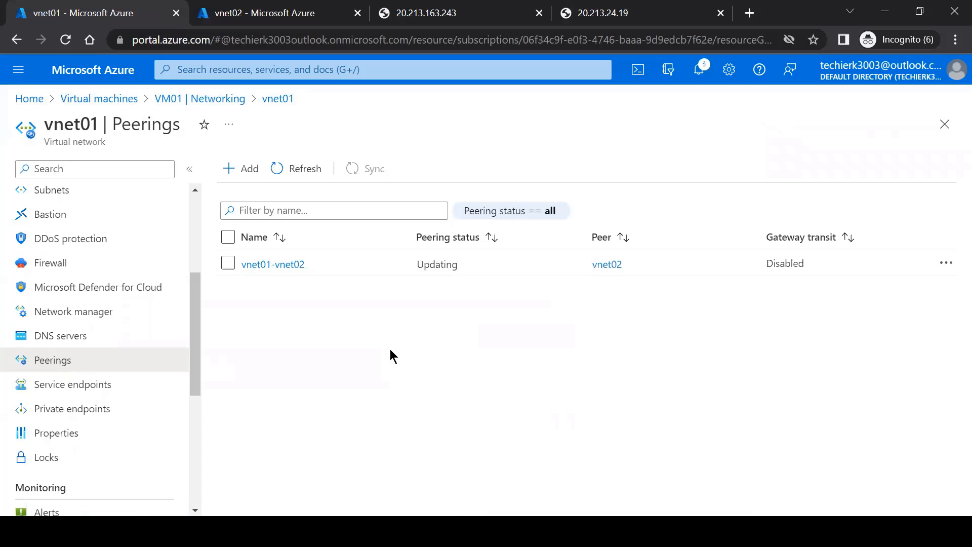
left_click(272, 8)
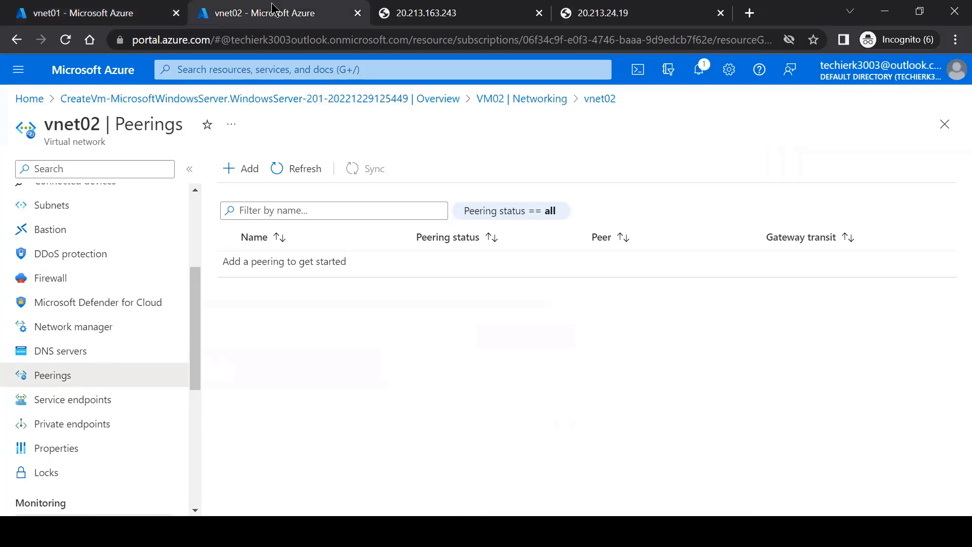
left_click(299, 169)
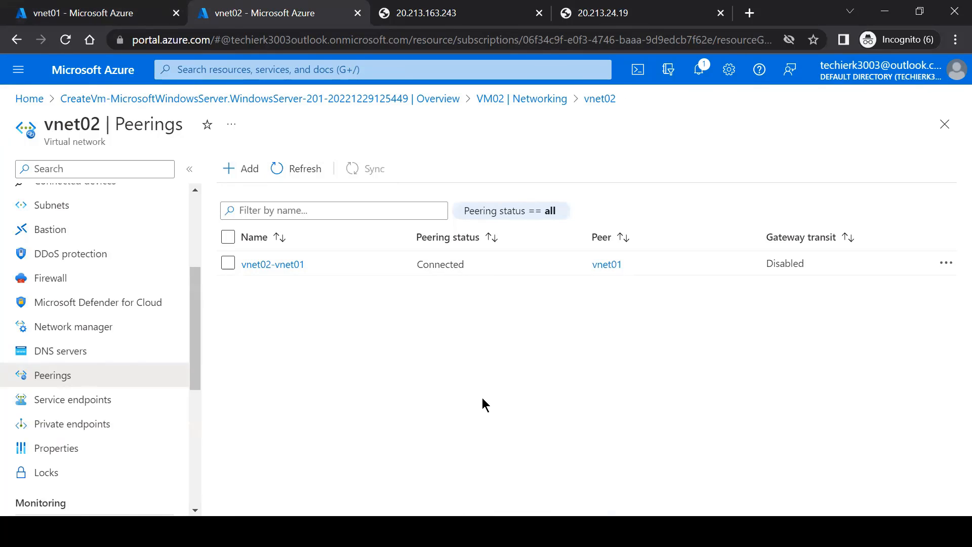
left_click(309, 168)
left_click(82, 6)
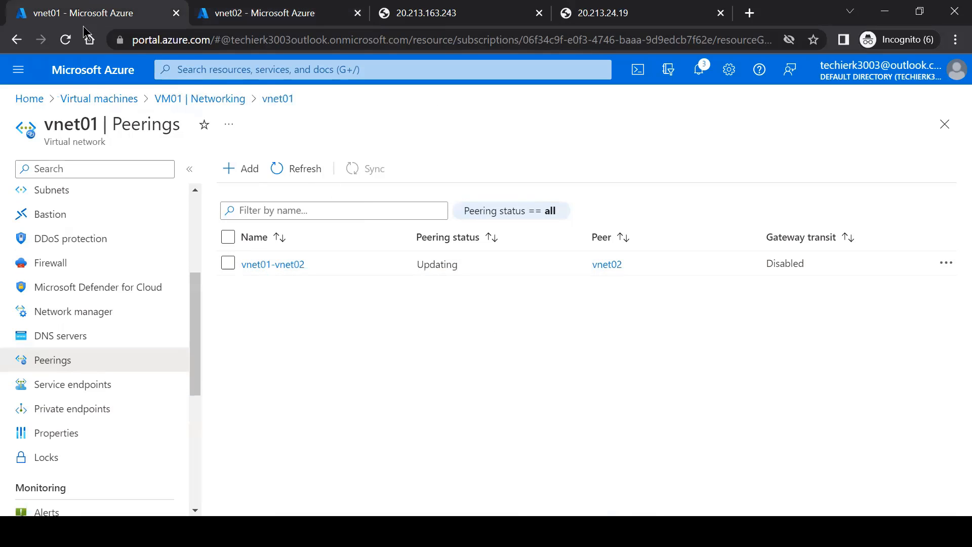
left_click(307, 170)
Switch to the VM01 remote session, reload the 10.1.0.4 page to test access to VM02, and return to the Azure portal
mouse_move(400, 469)
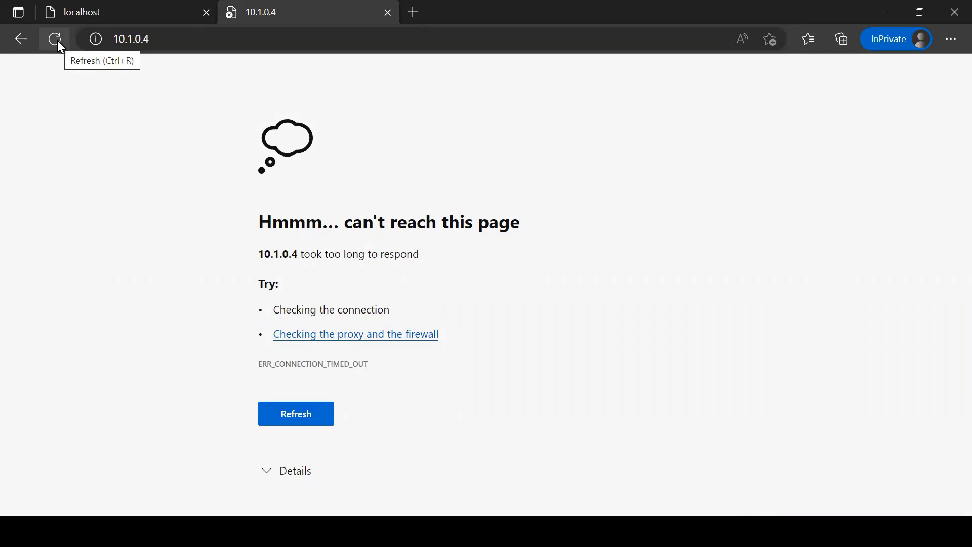
left_click(56, 40)
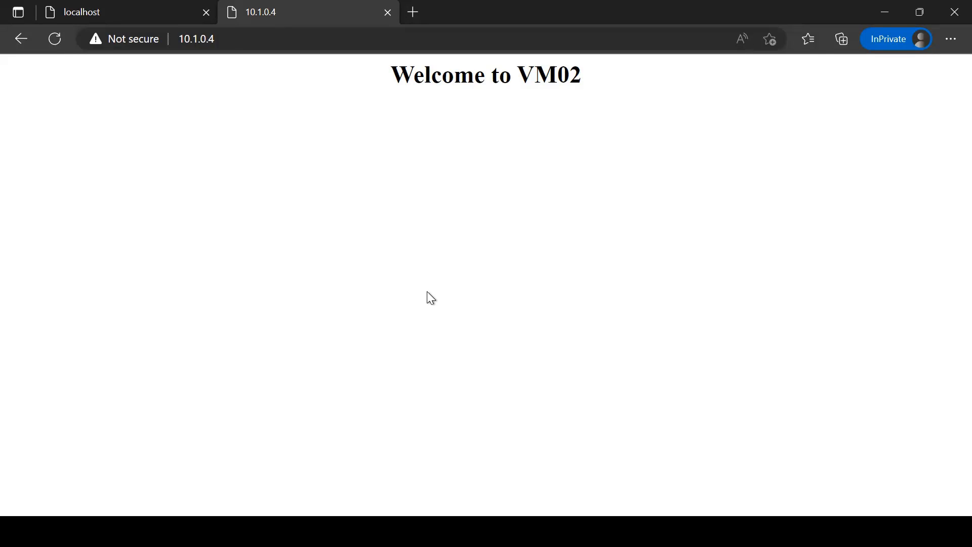
mouse_move(500, 3)
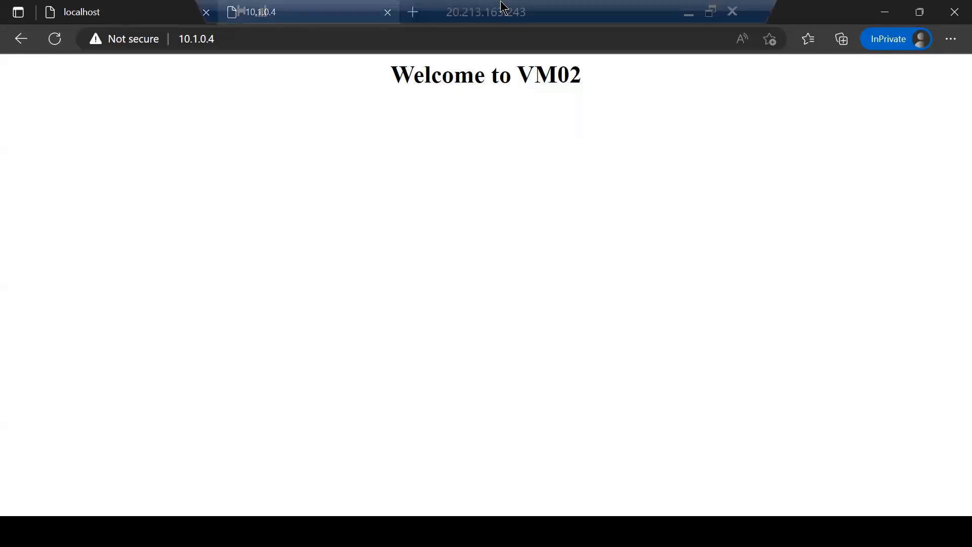
left_click(692, 15)
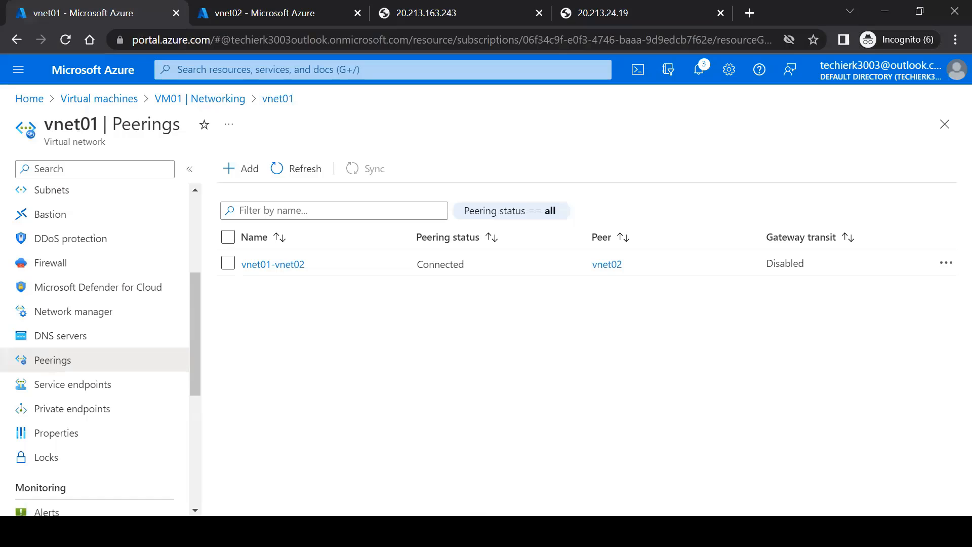
Switch to the VM02 remote session, reload the 10.0.0.4 page to test access to VM01, and return to the Azure portal
left_click(516, 472)
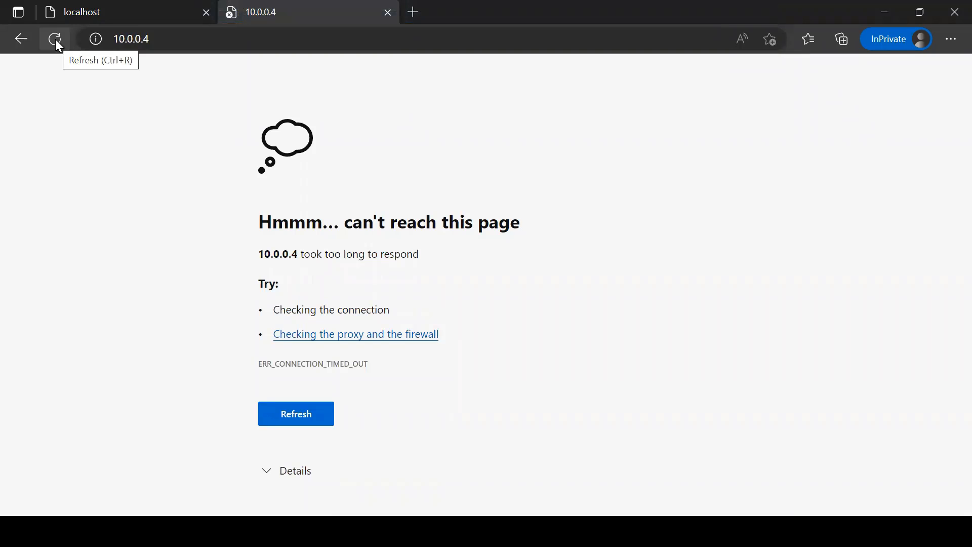
left_click(56, 38)
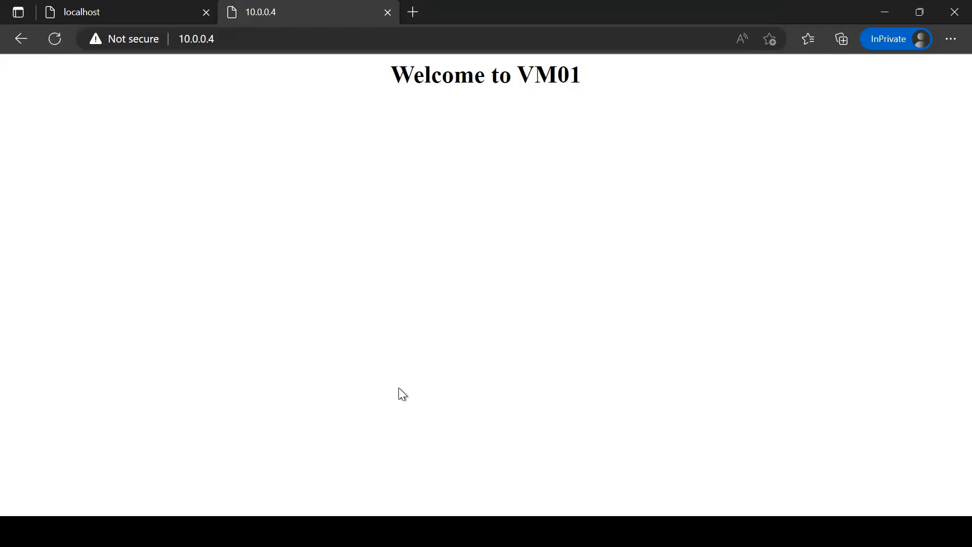
key("ctrl+l")
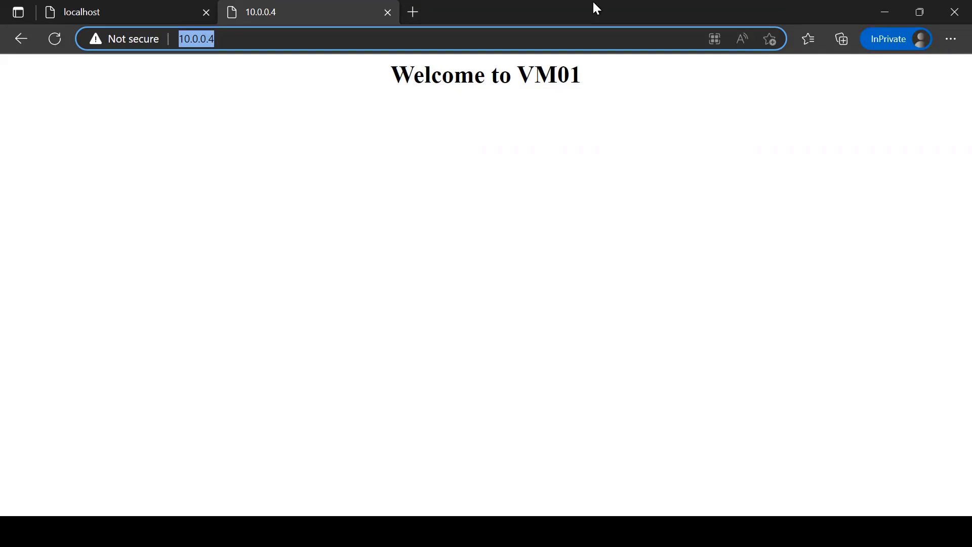
mouse_move(594, 1)
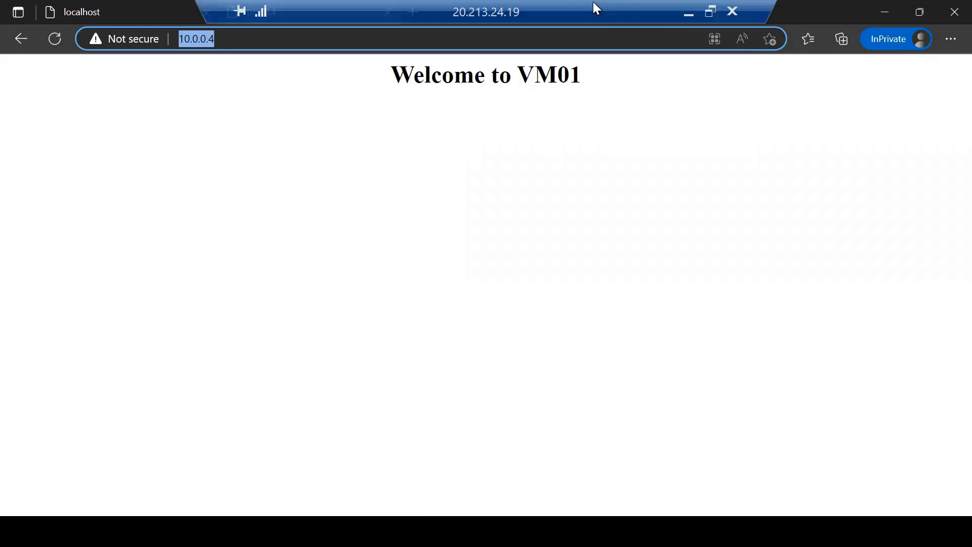
left_click(689, 15)
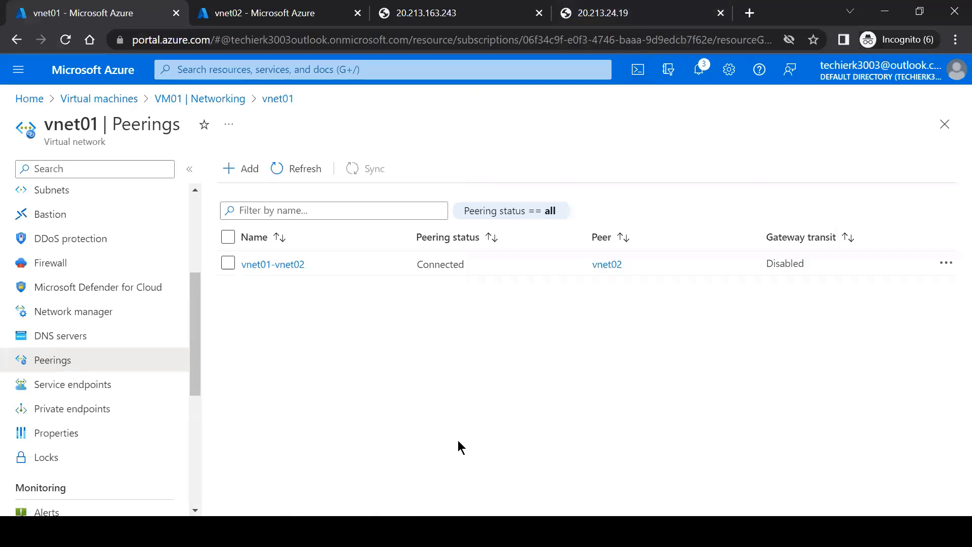